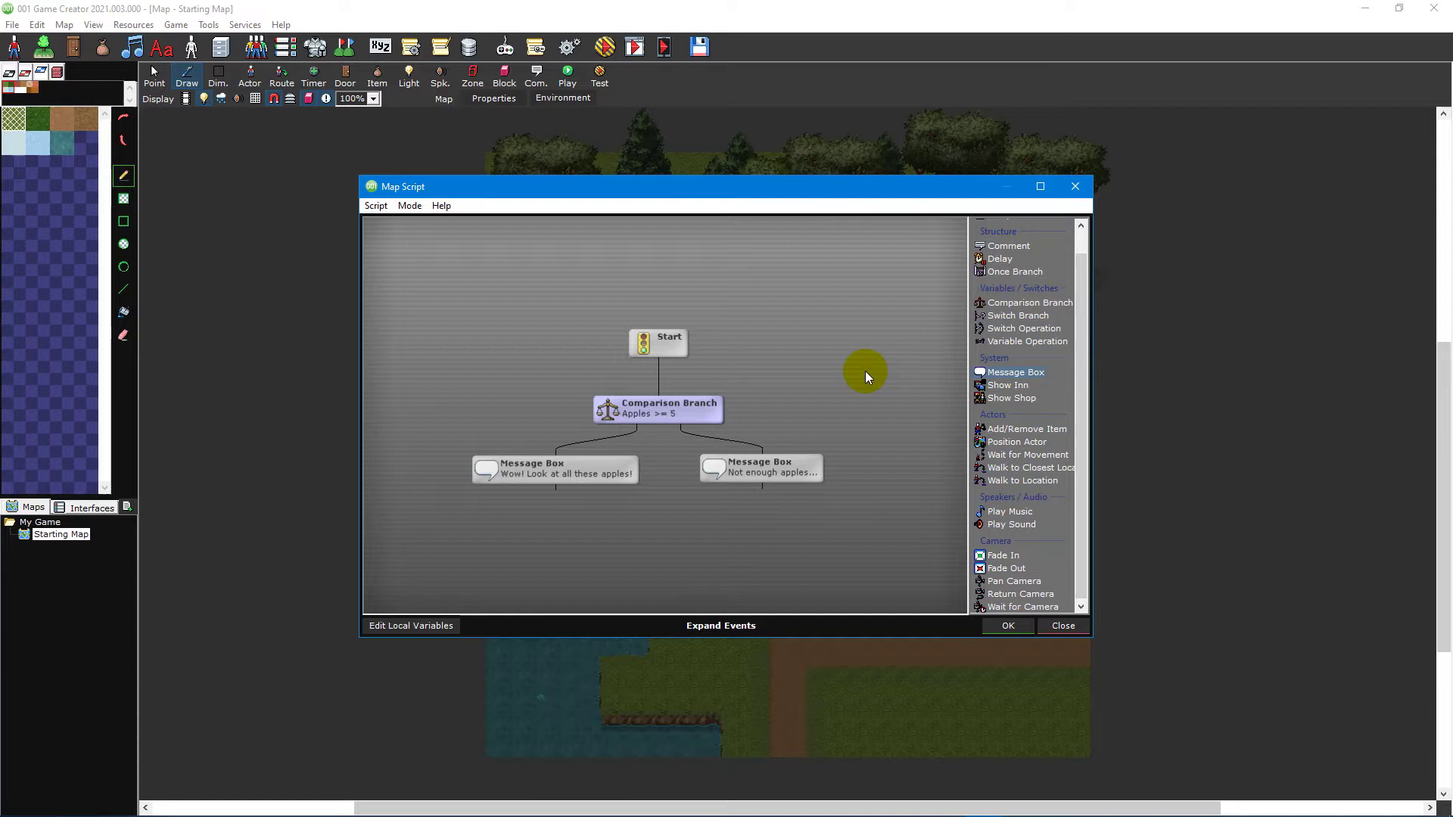
left_click(778, 468)
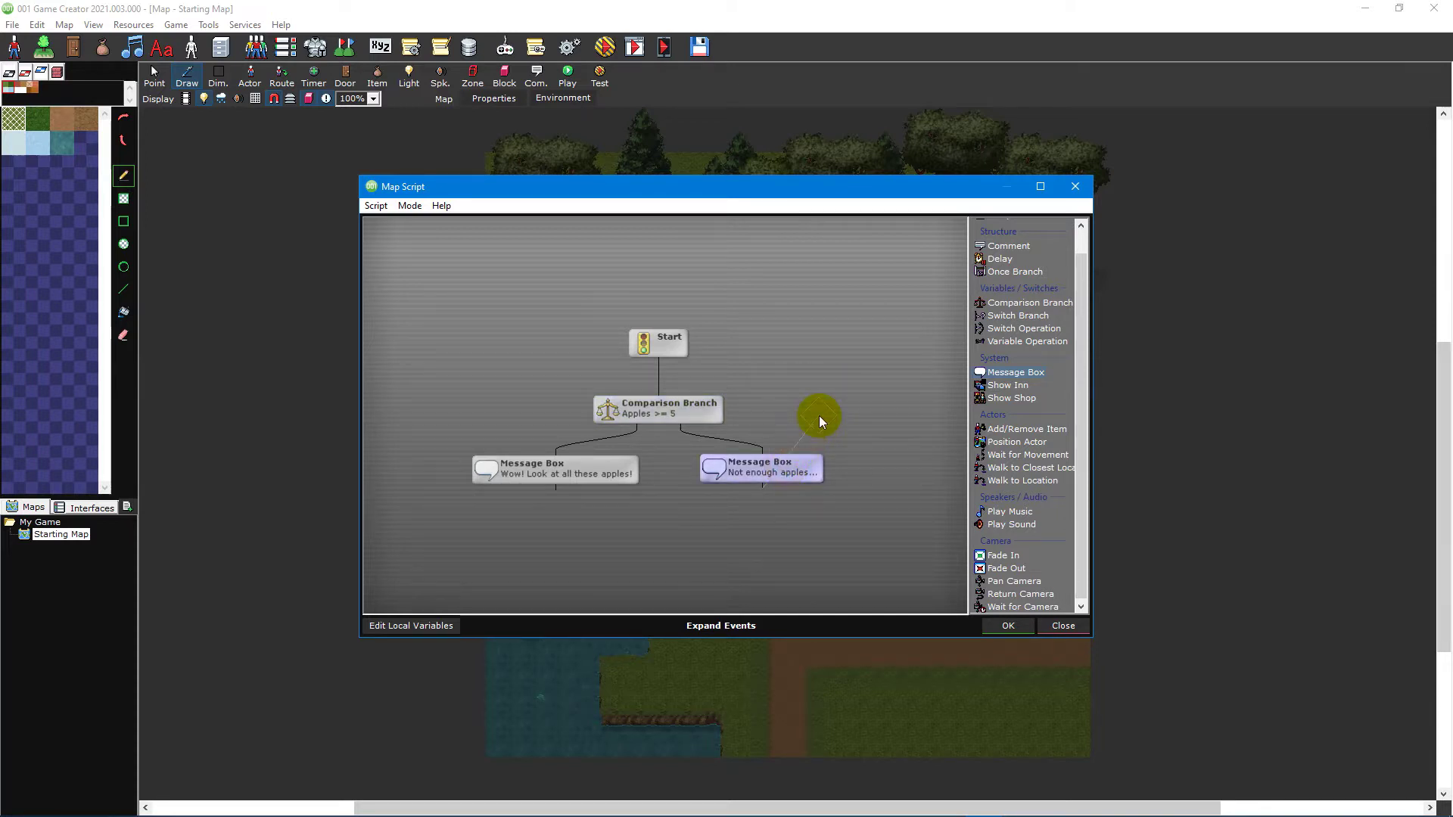
left_click(604, 465)
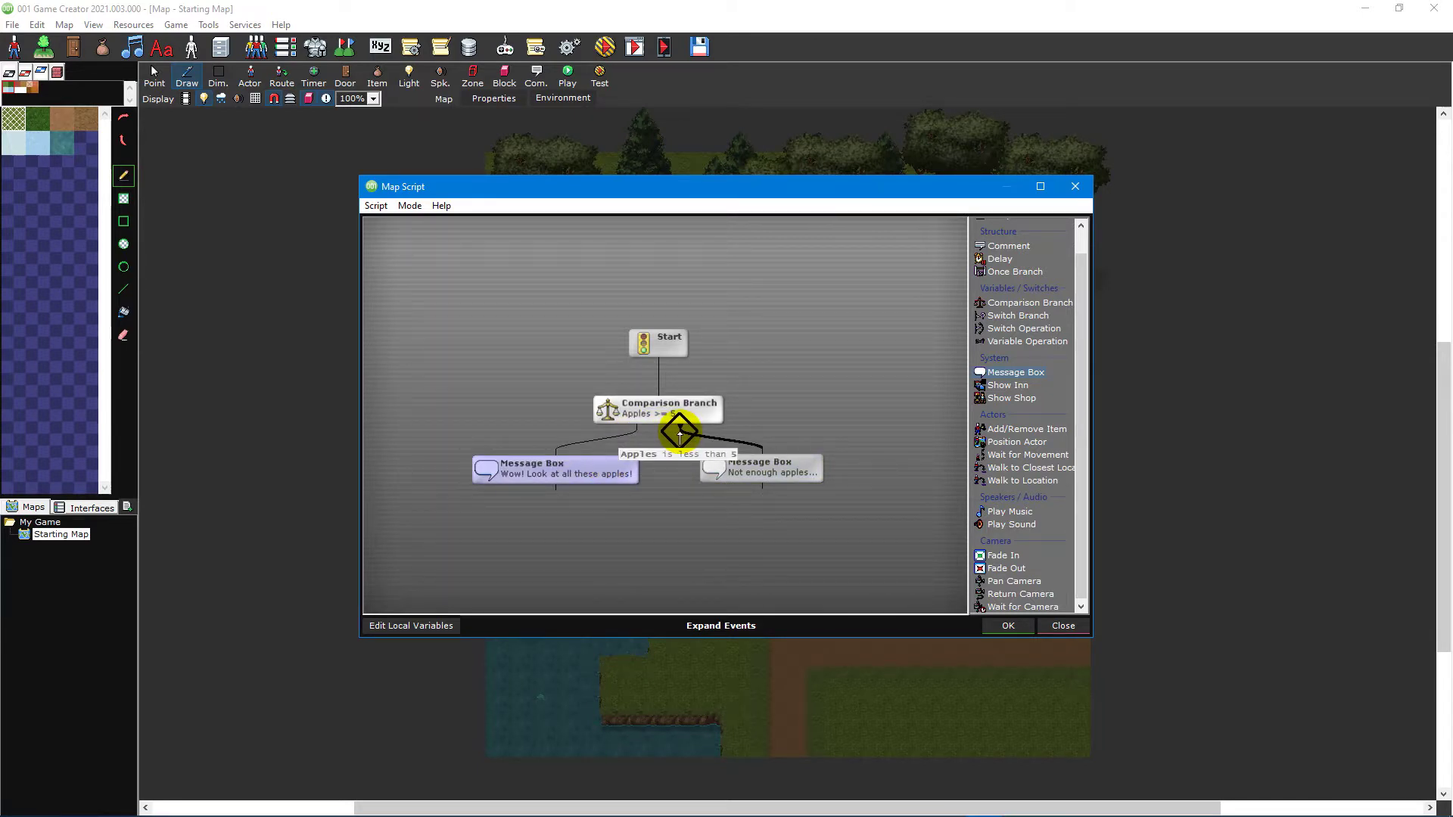
left_click(808, 360)
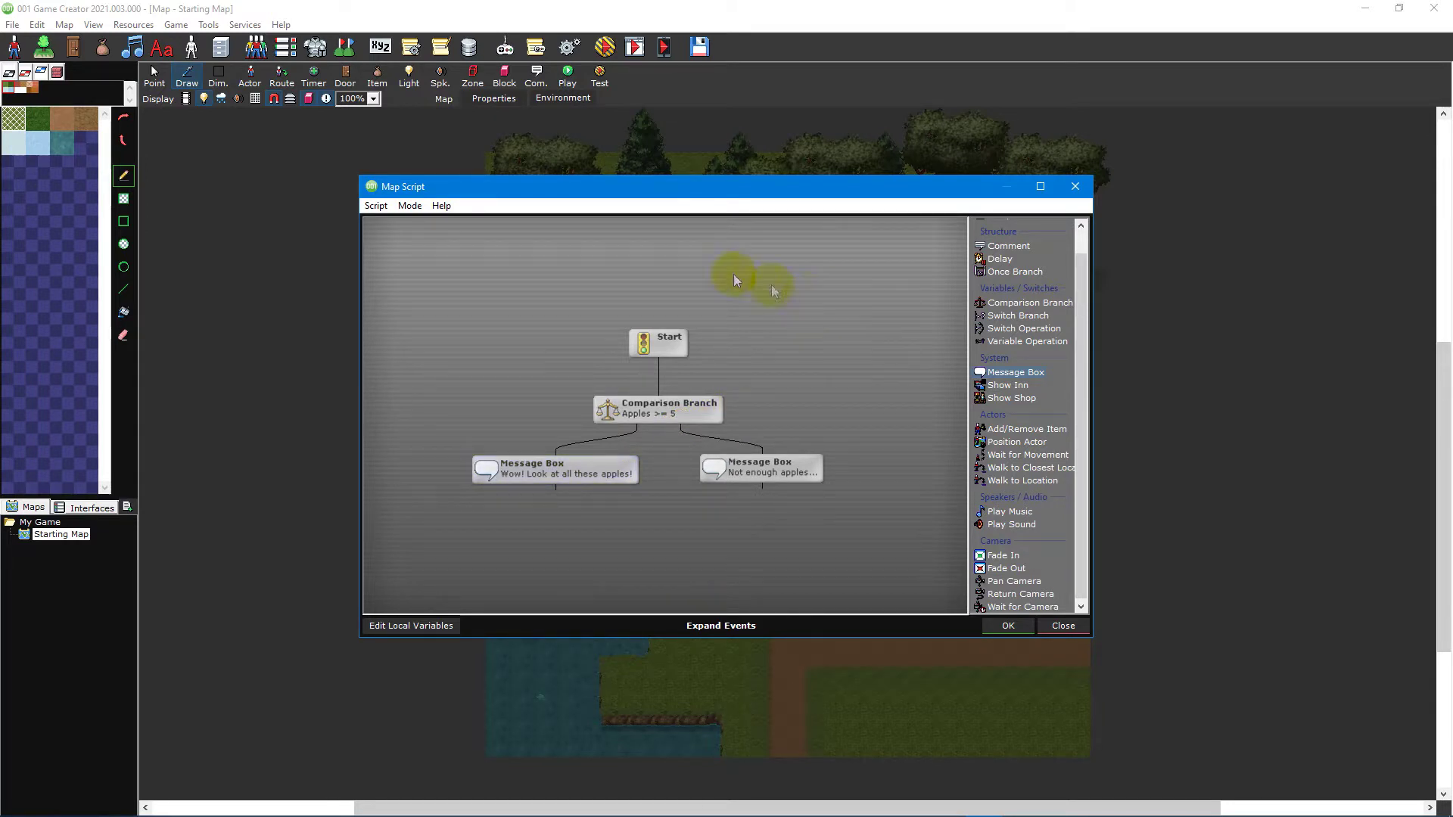
Switch the map script from graphical to textual mode.
left_click(409, 207)
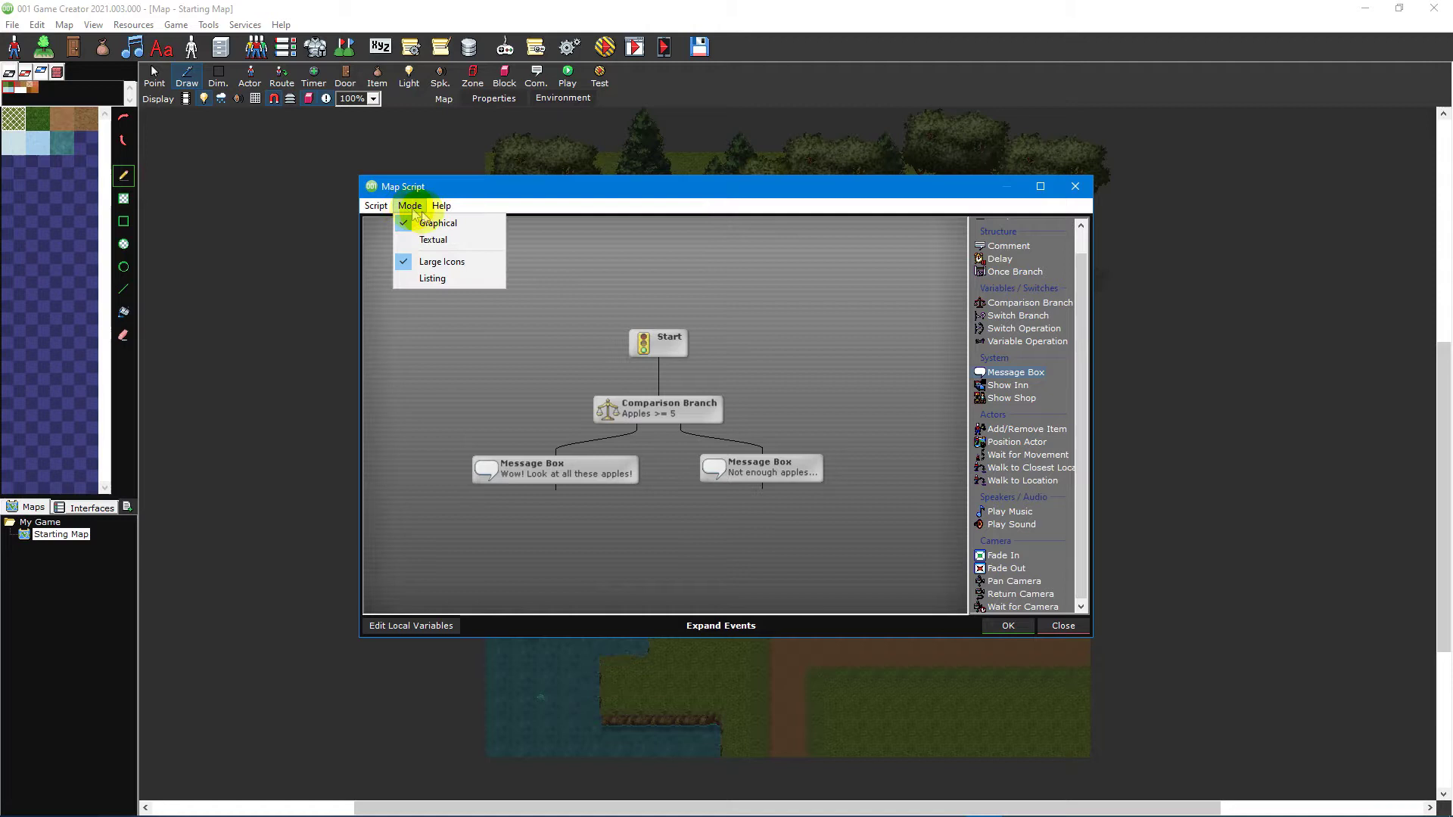
left_click(470, 239)
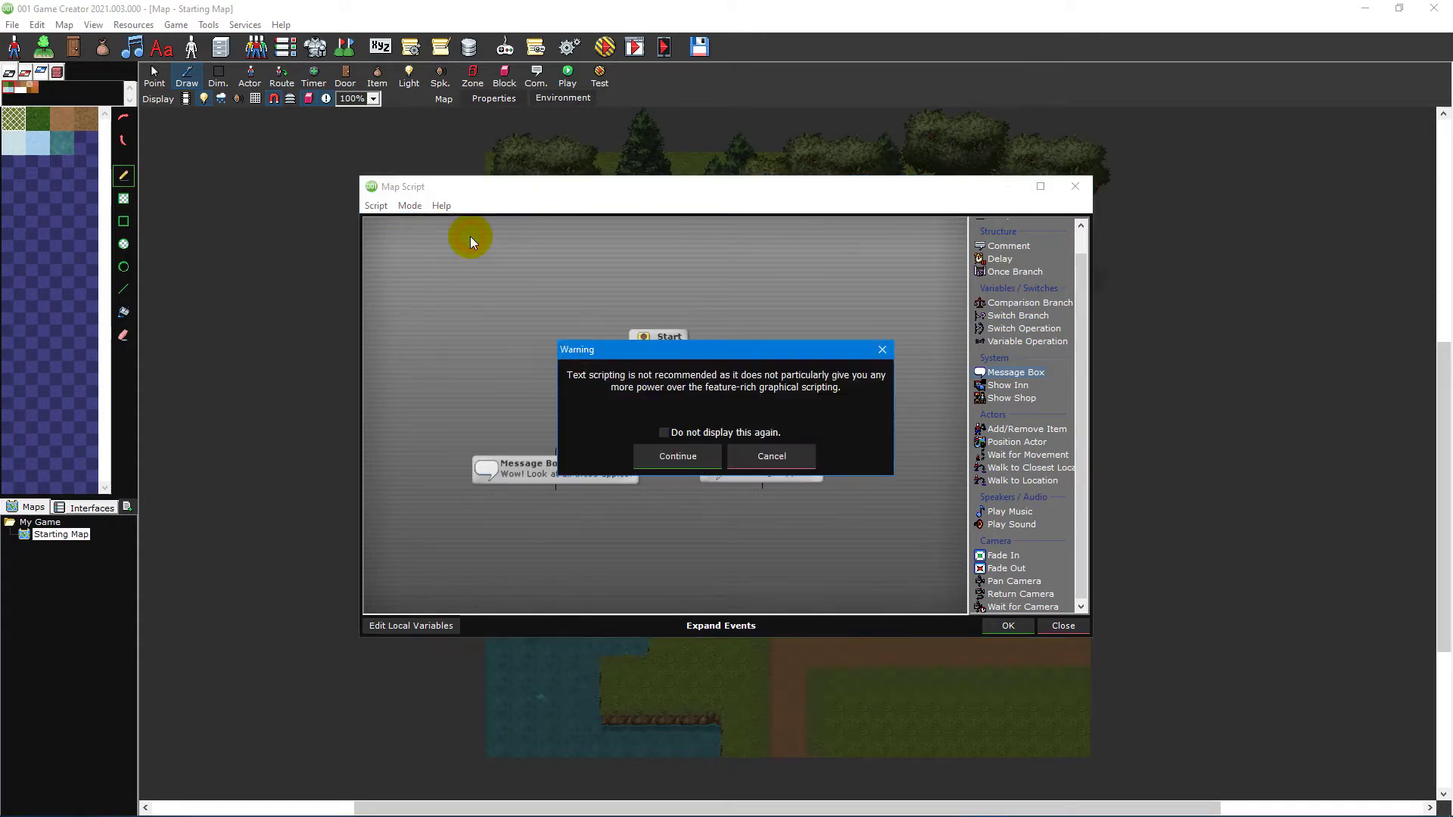
left_click(708, 462)
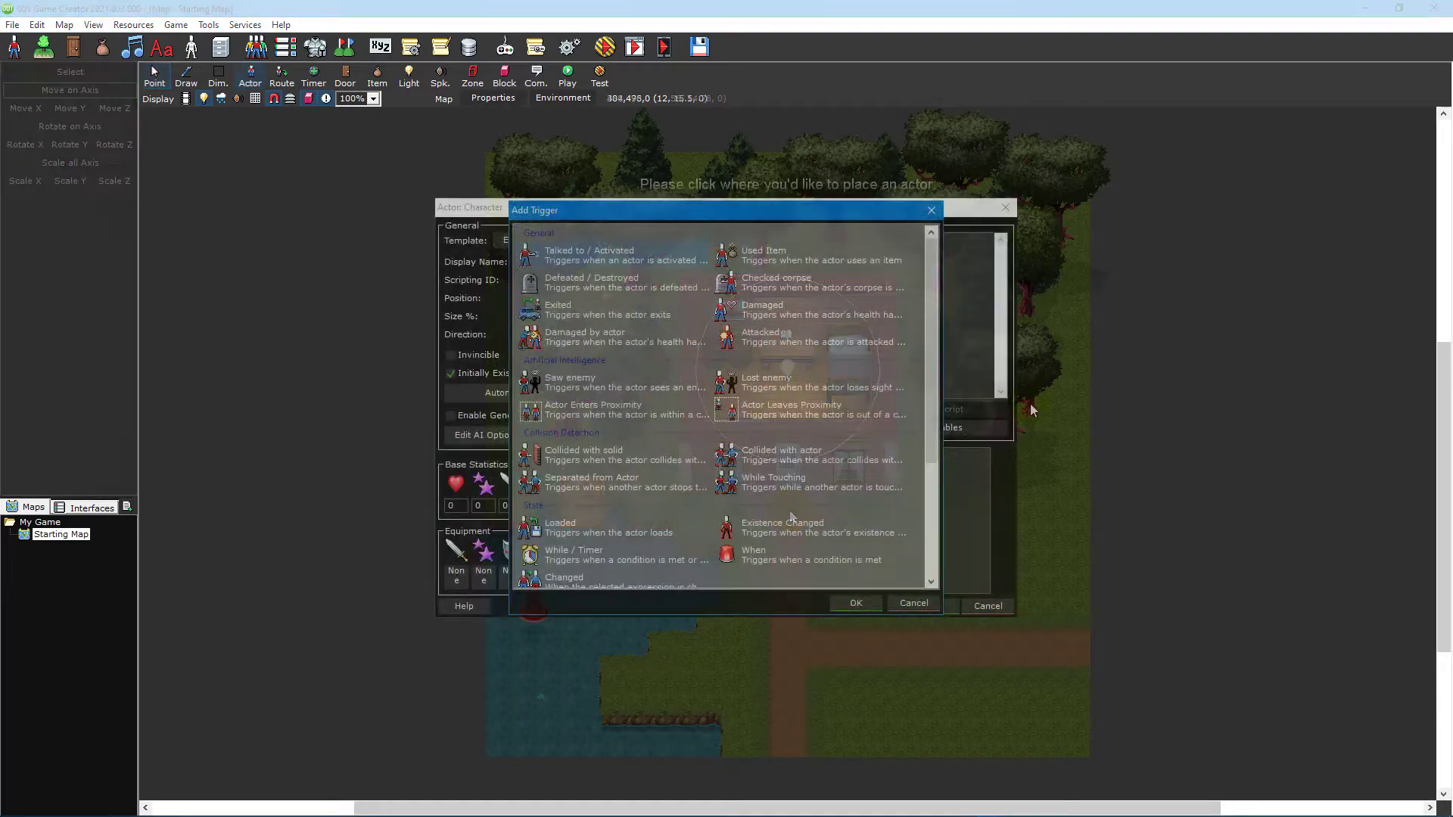
left_click_drag(933, 305, 962, 428)
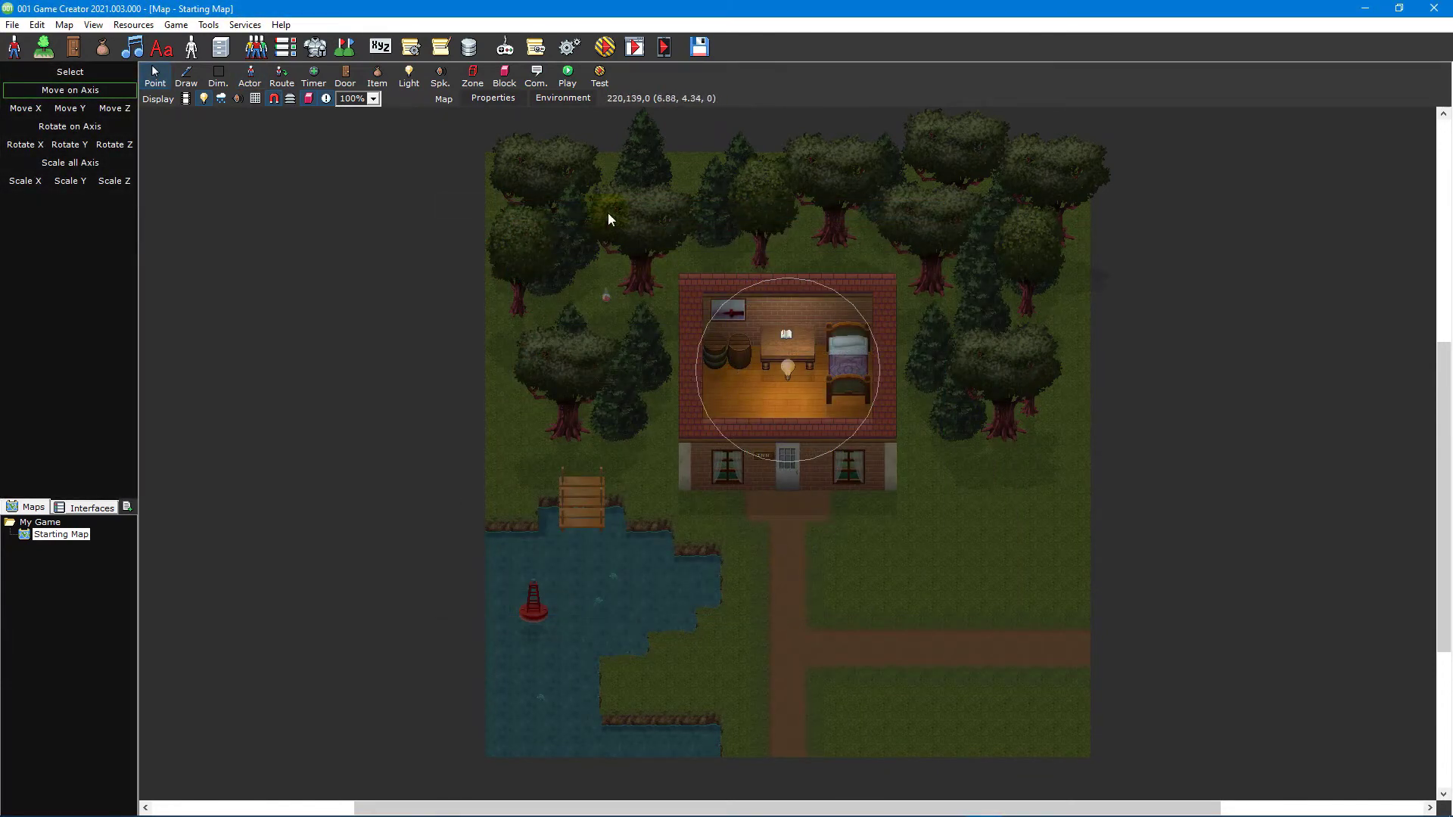
Open the script of the Starting Map's Player entered trigger for editing.
left_click(489, 99)
left_click(852, 306)
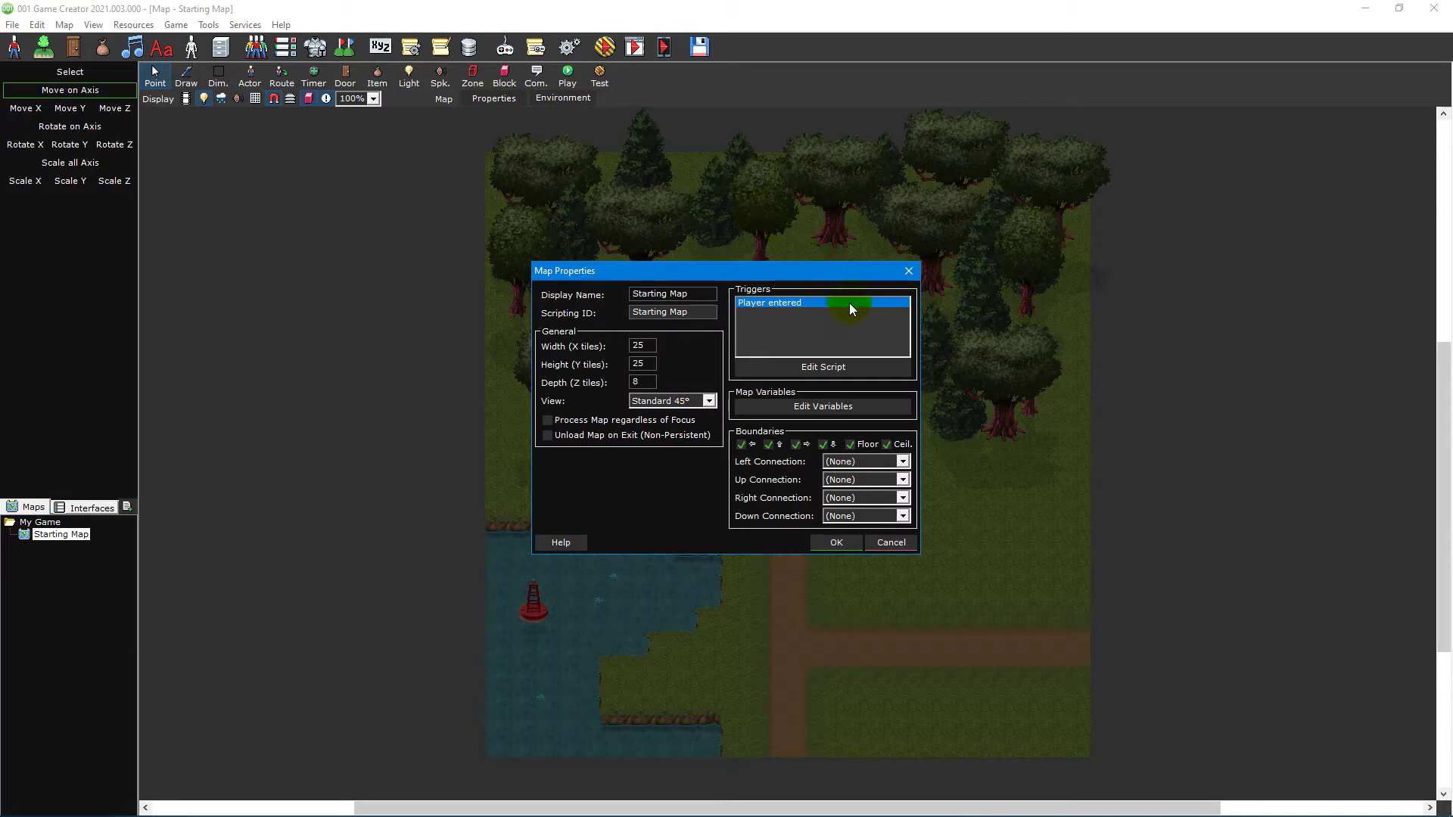
left_click(888, 366)
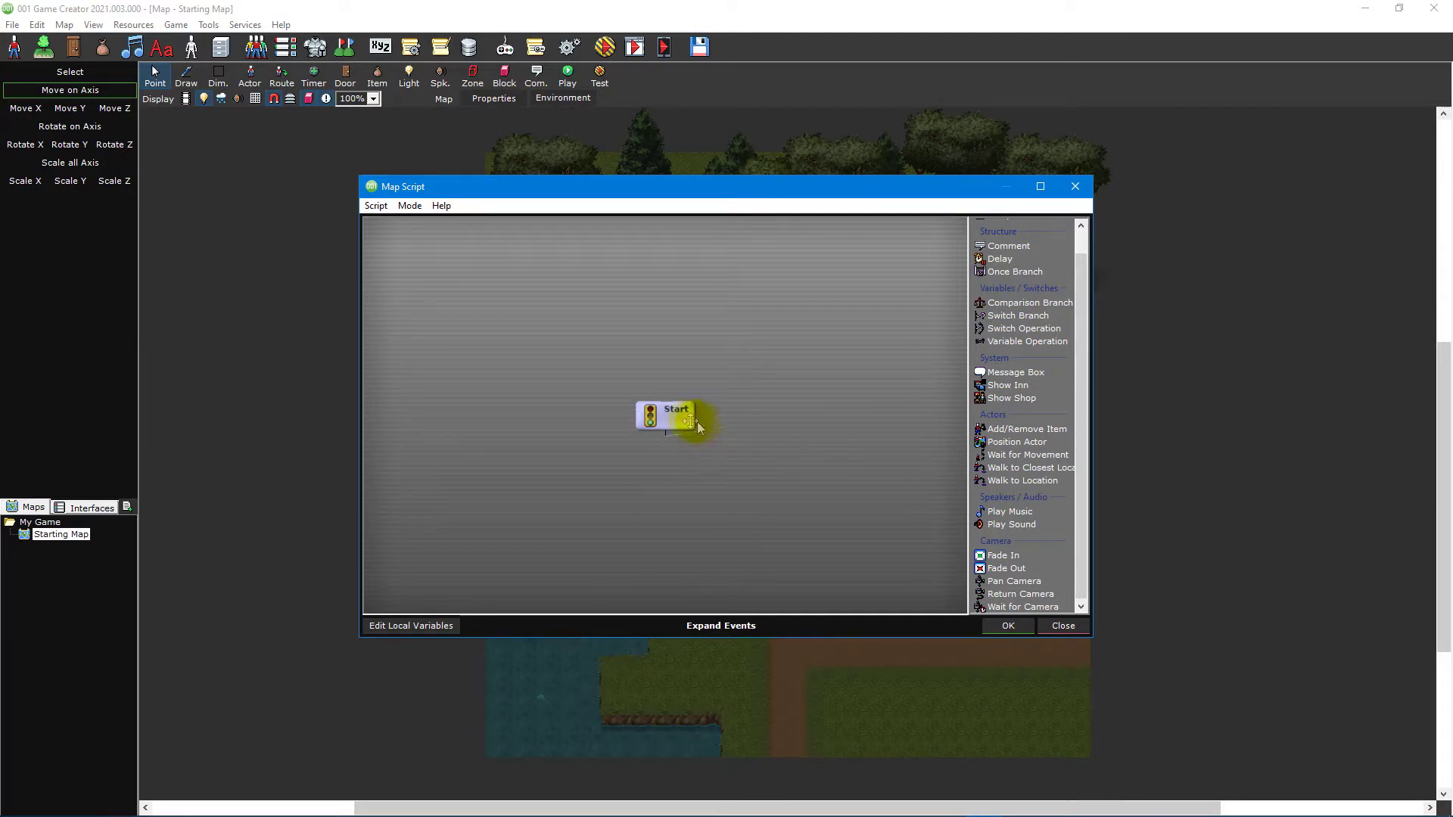
Attach a Message Box event to the Start event and look through the list of available events.
left_click_drag(666, 431, 847, 514)
left_click(849, 514)
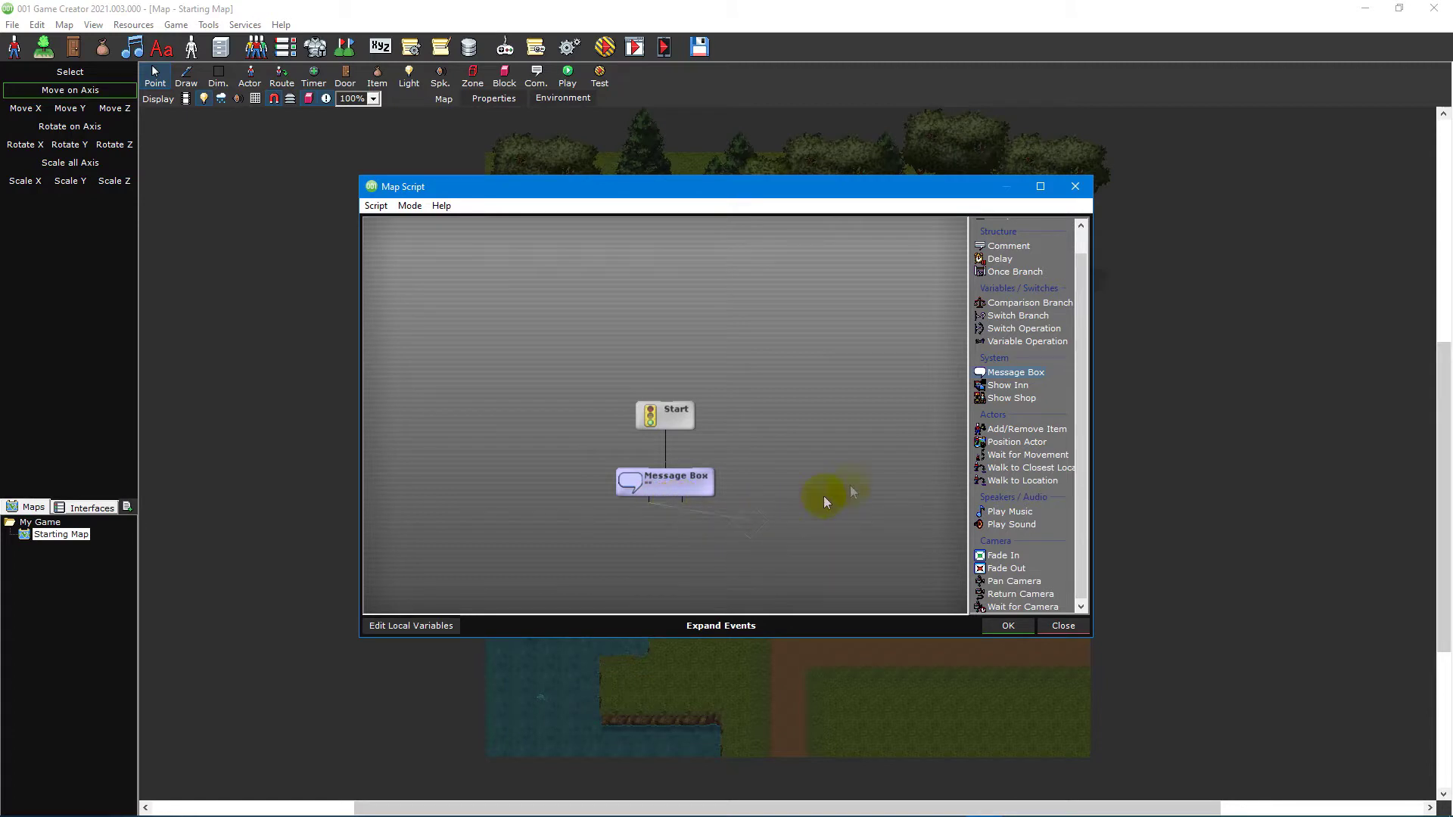
scroll(1078, 306, "up", 1)
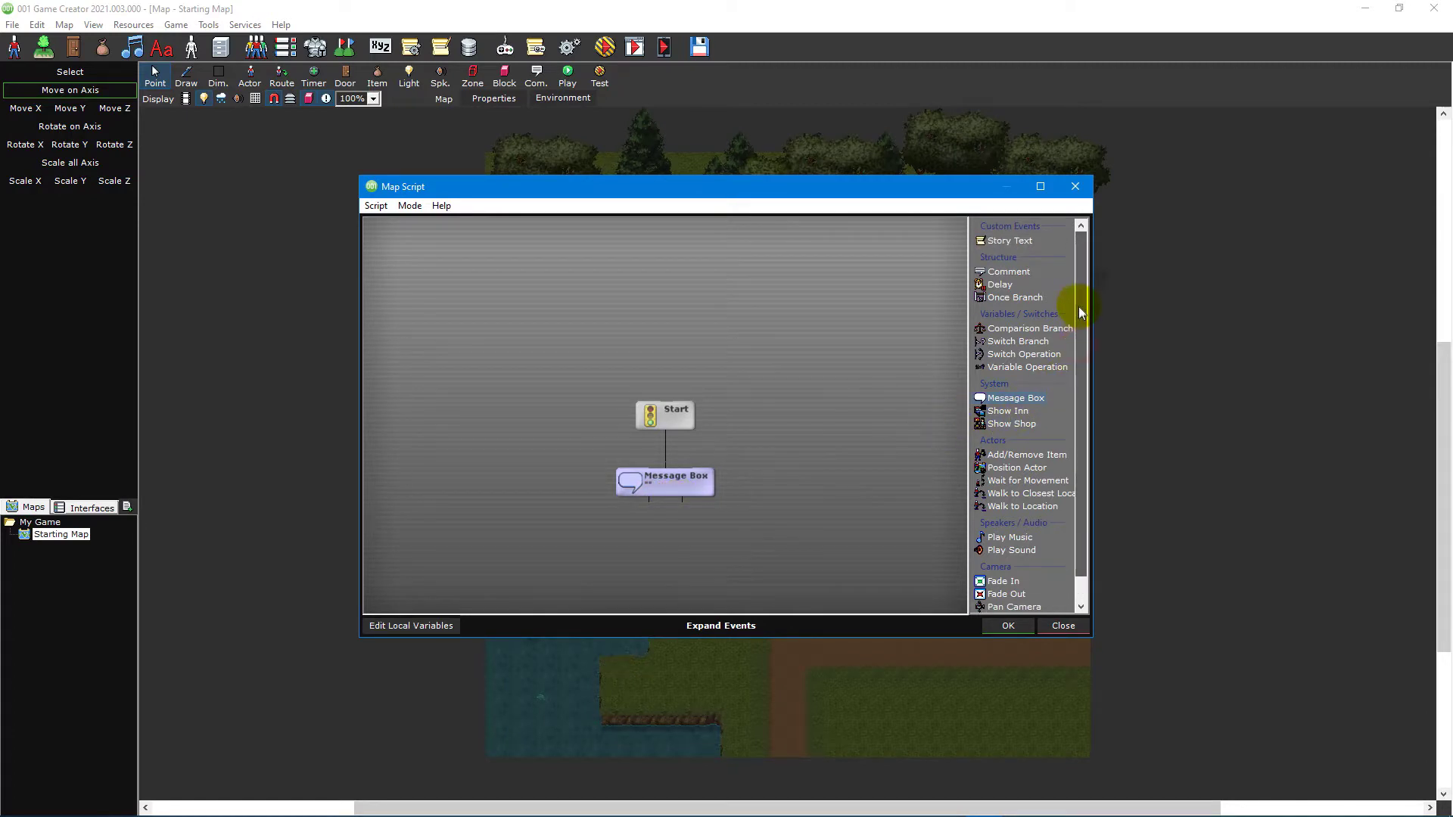
scroll(1075, 333, "down", 1)
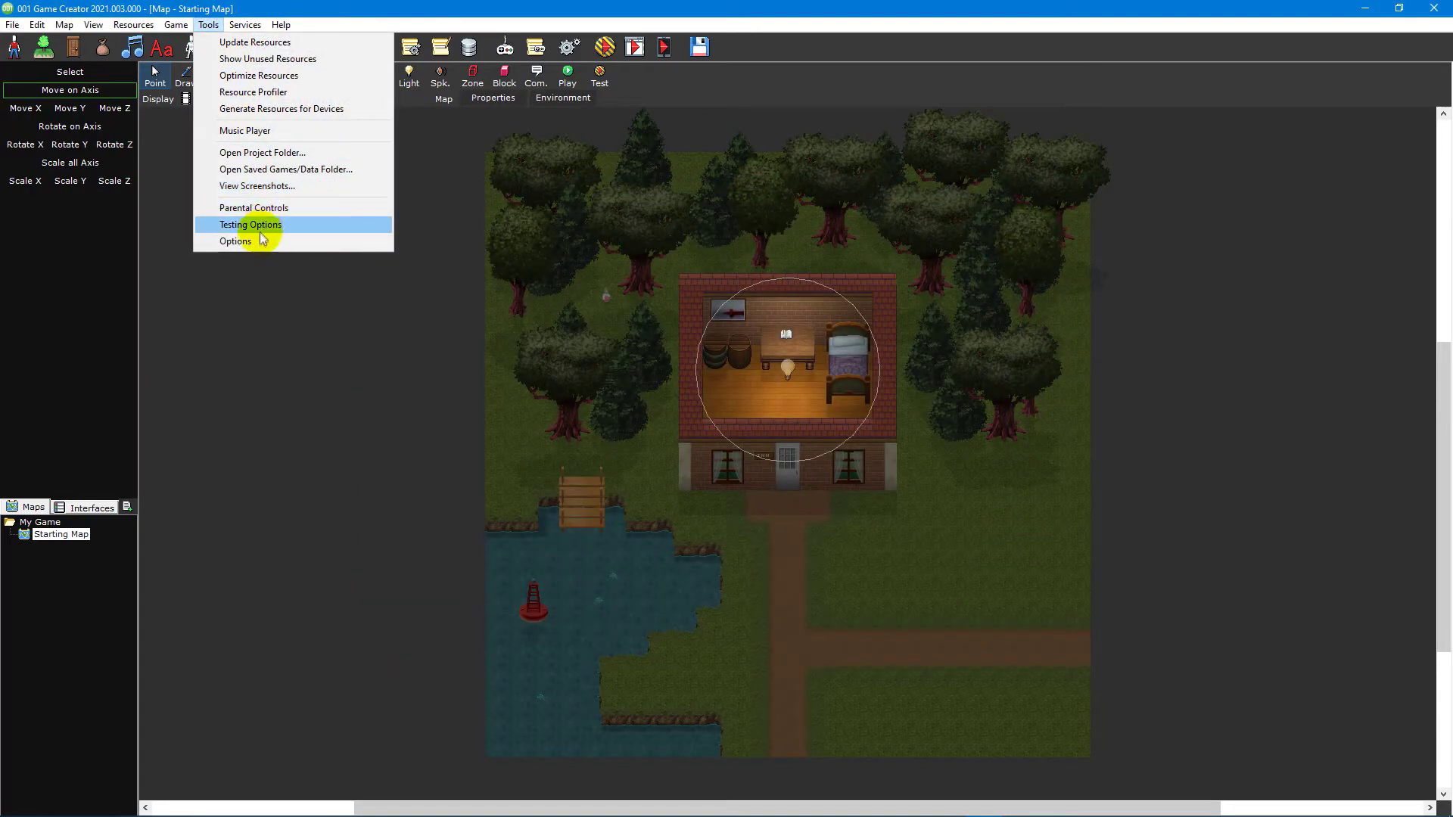
Open the program options to review the available settings.
left_click(259, 236)
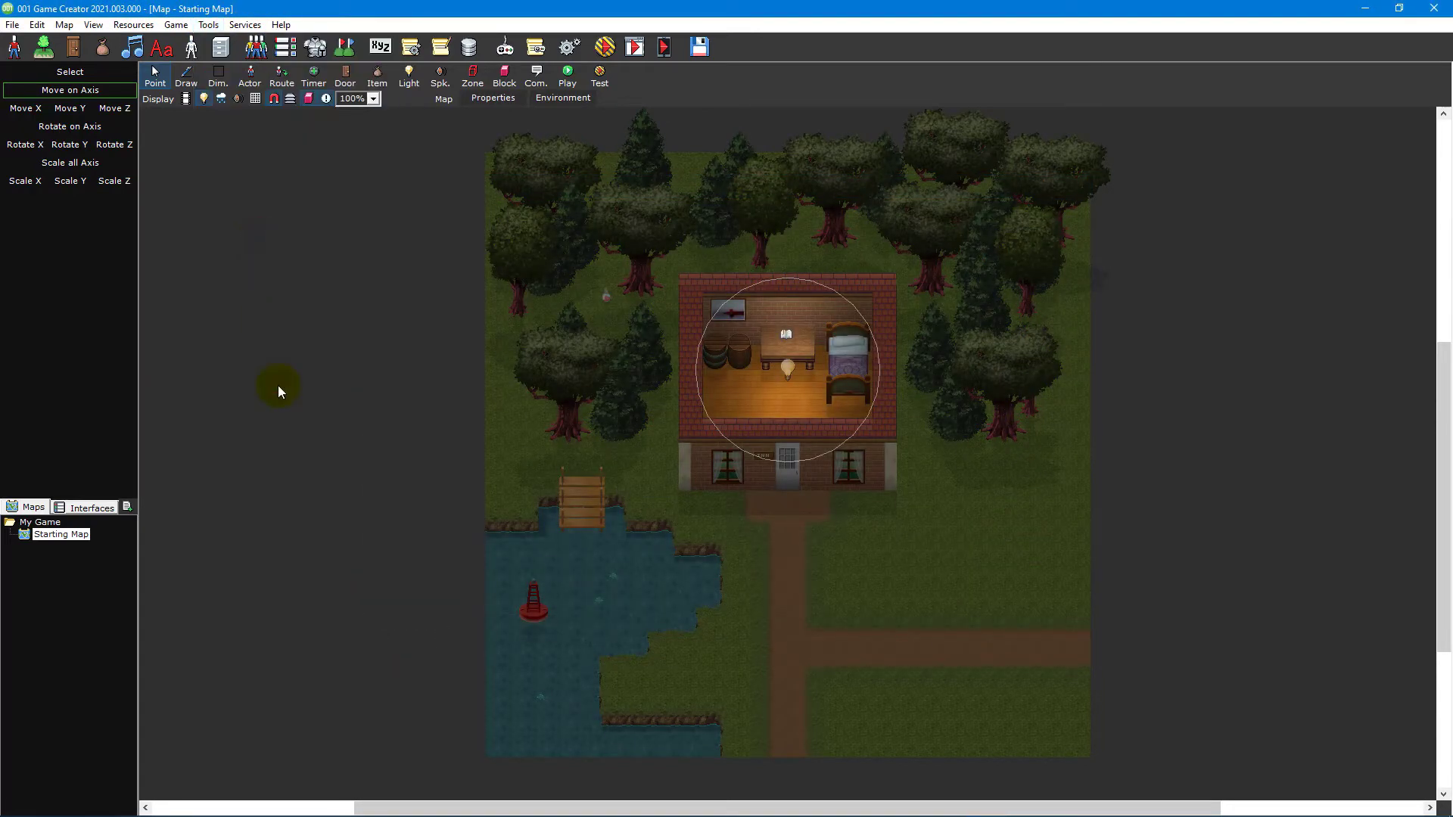
scroll(613, 532, "down", 5)
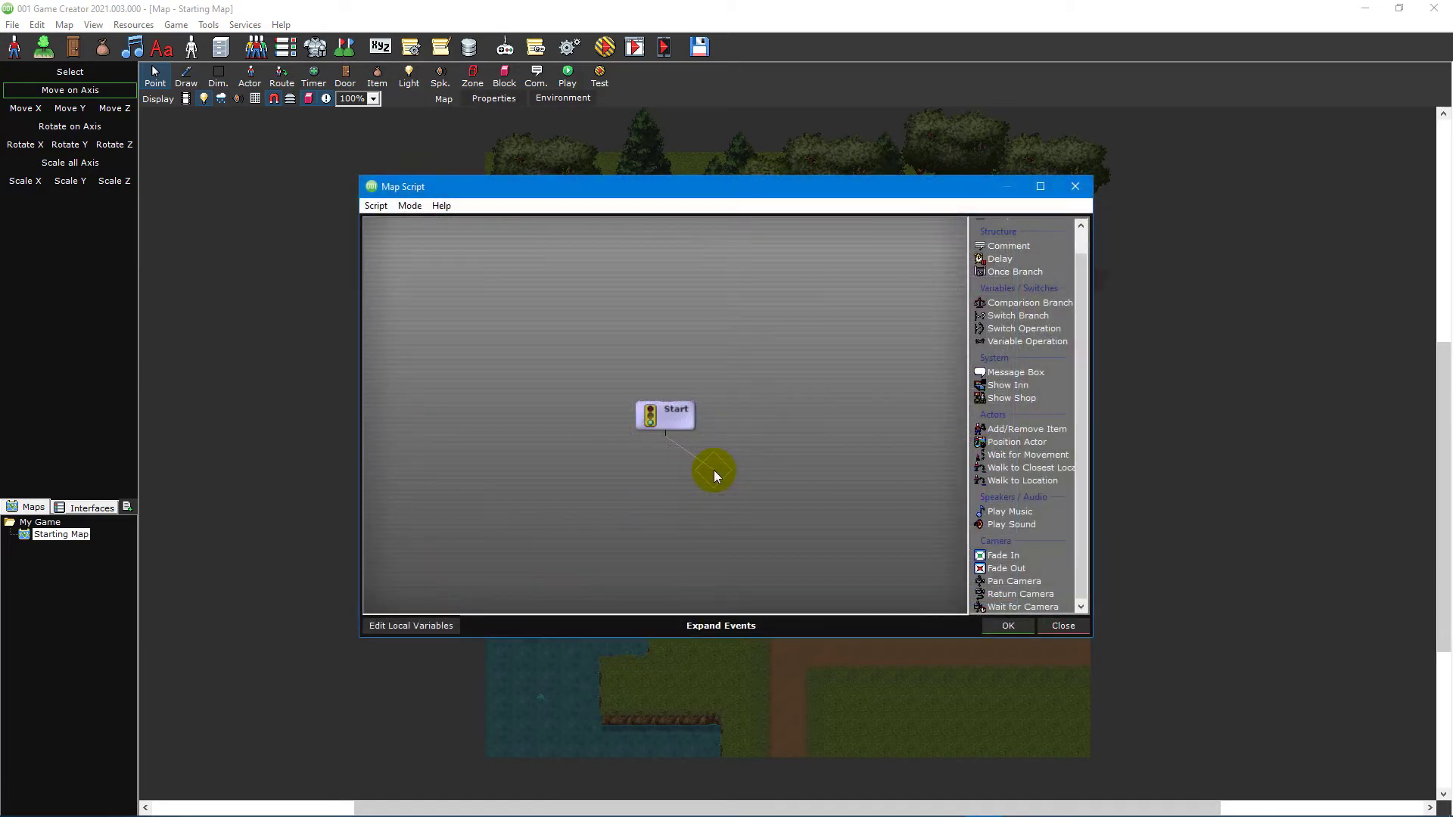
Select the chained message boxes Event 1, Event 2 and Event 3 together and delete them from the map script.
left_click_drag(715, 470, 653, 374)
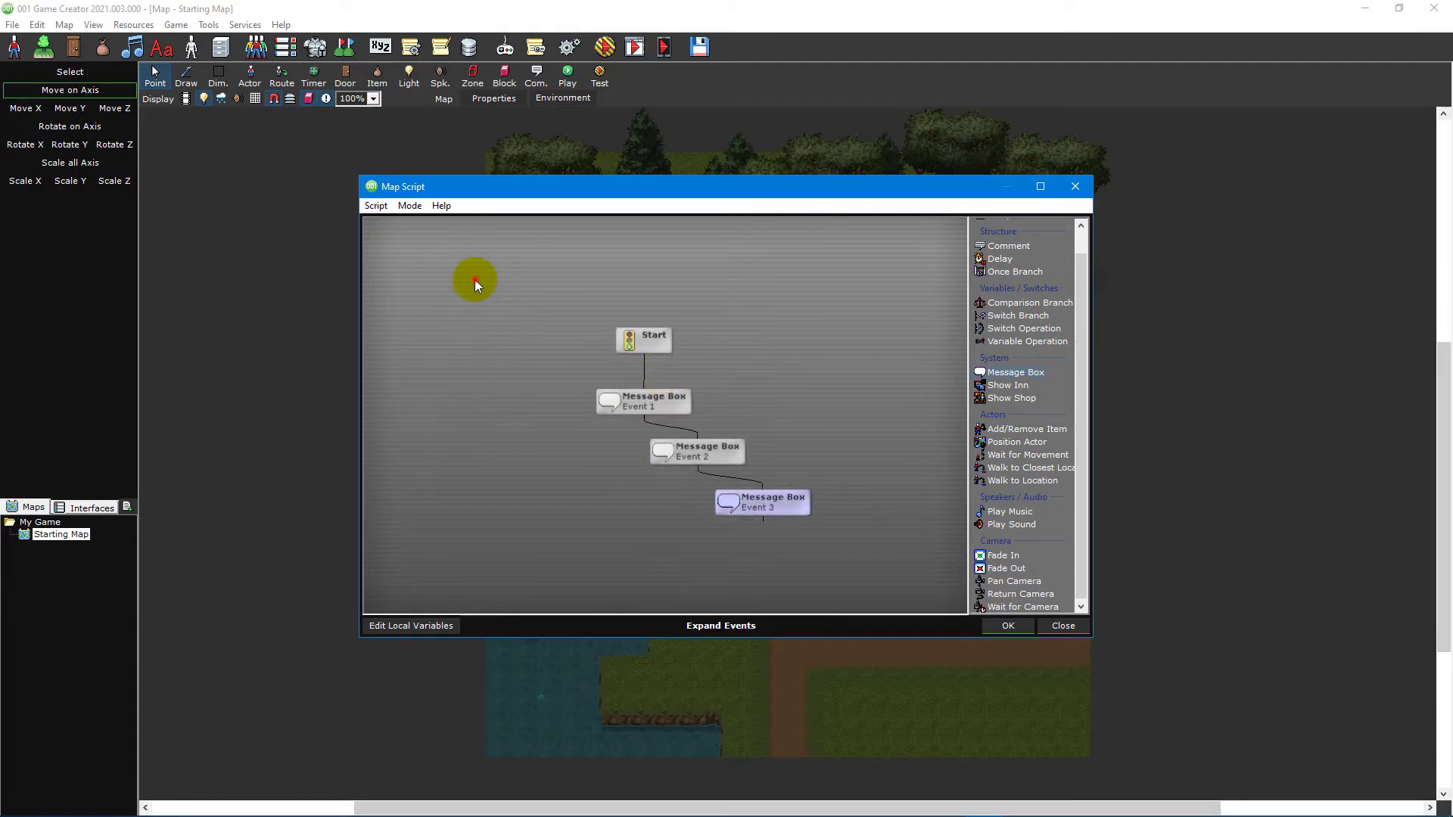
left_click_drag(474, 279, 879, 578)
left_click_drag(658, 395, 616, 379)
key("Delete")
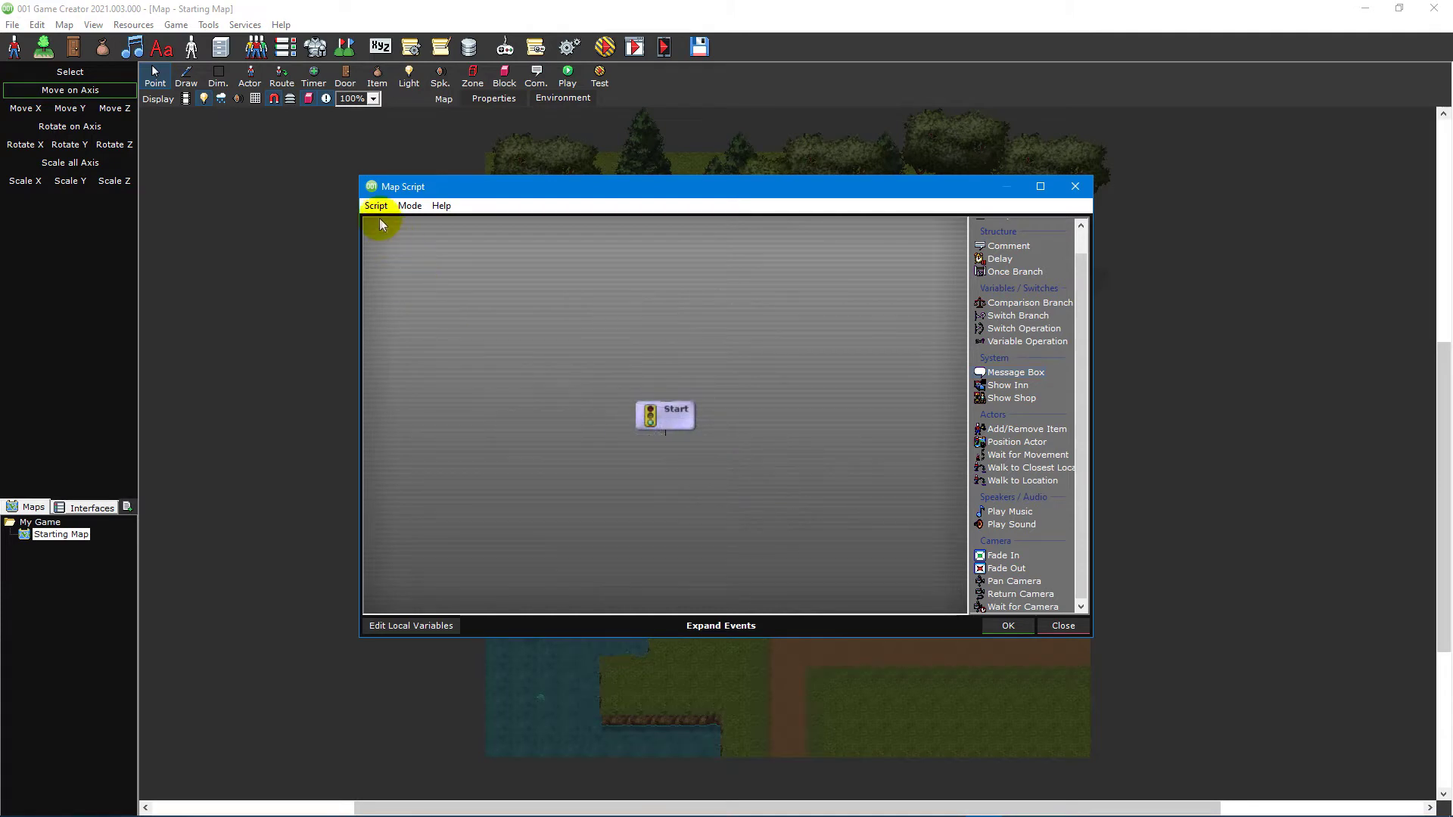
left_click(376, 205)
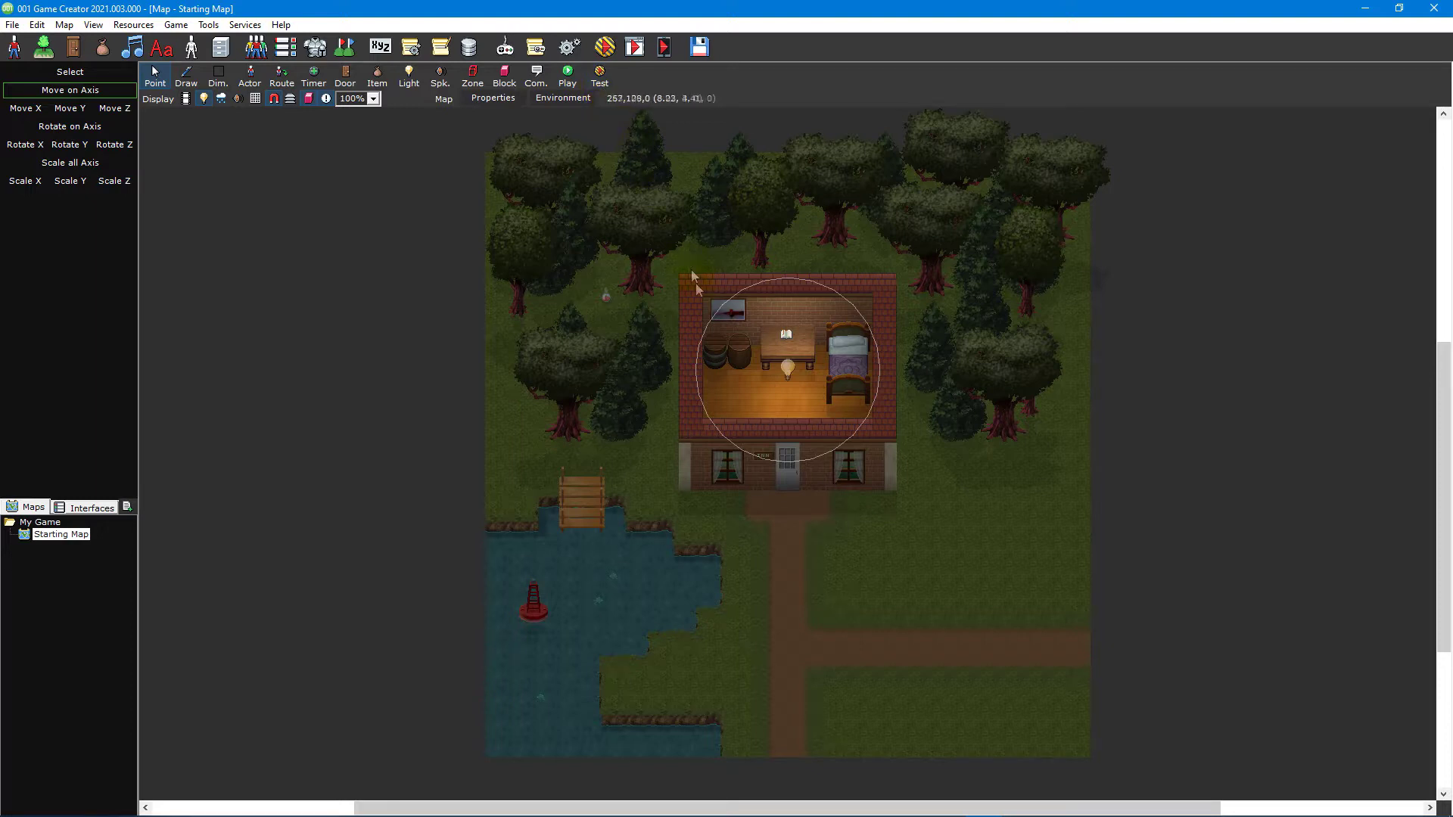
Try to test the game, saving the map first.
left_click(605, 47)
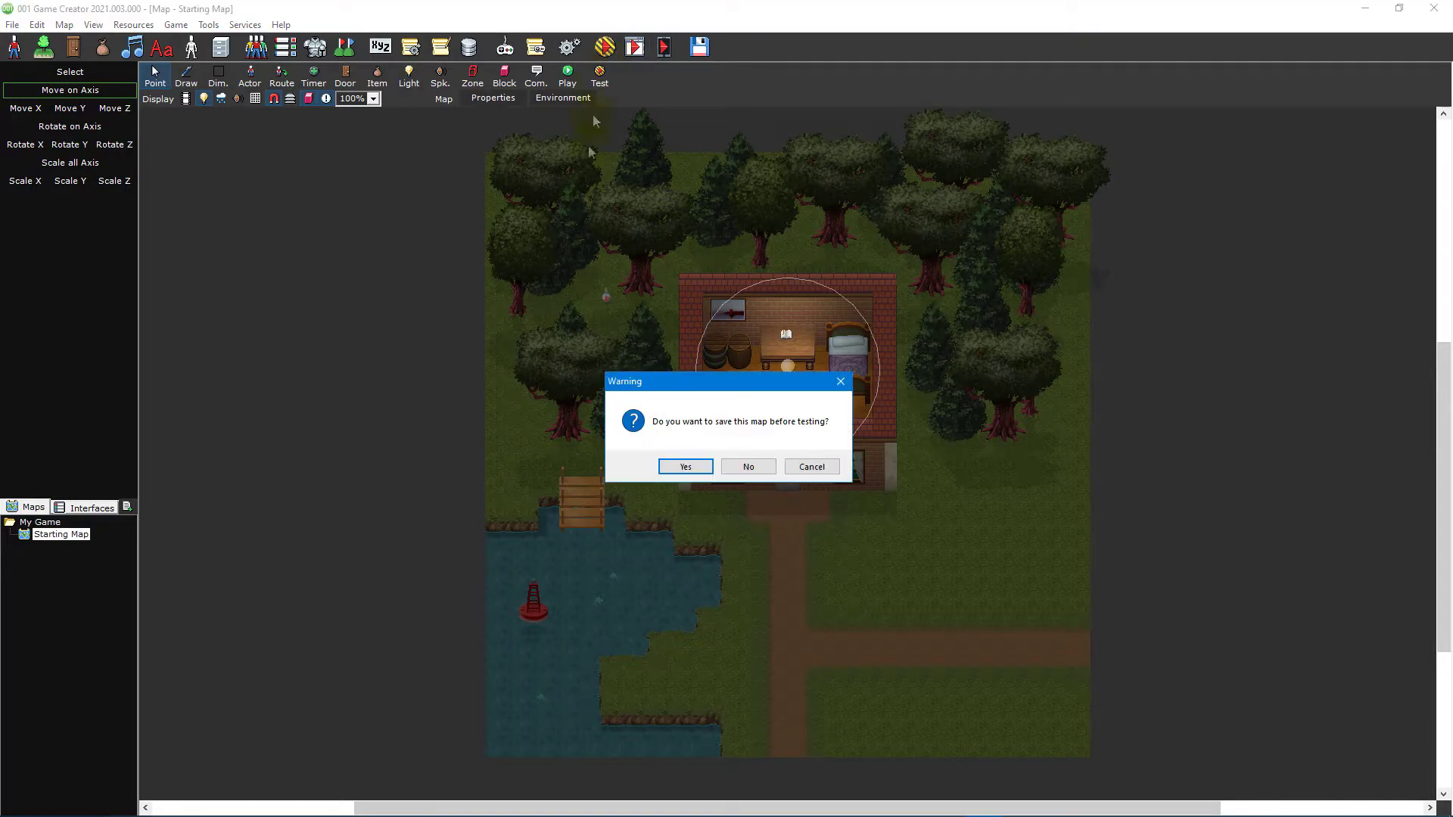
left_click(694, 466)
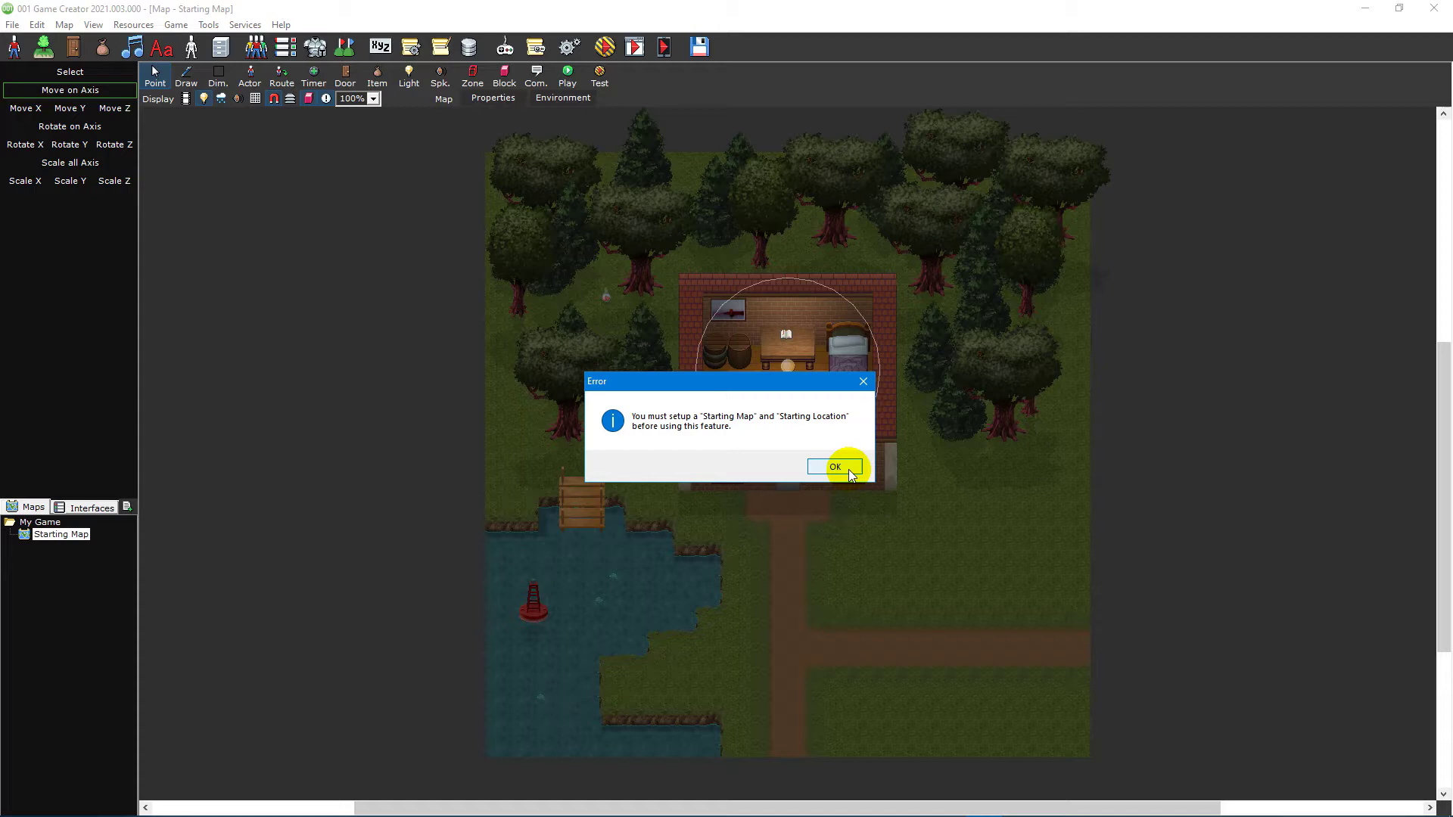
left_click(848, 470)
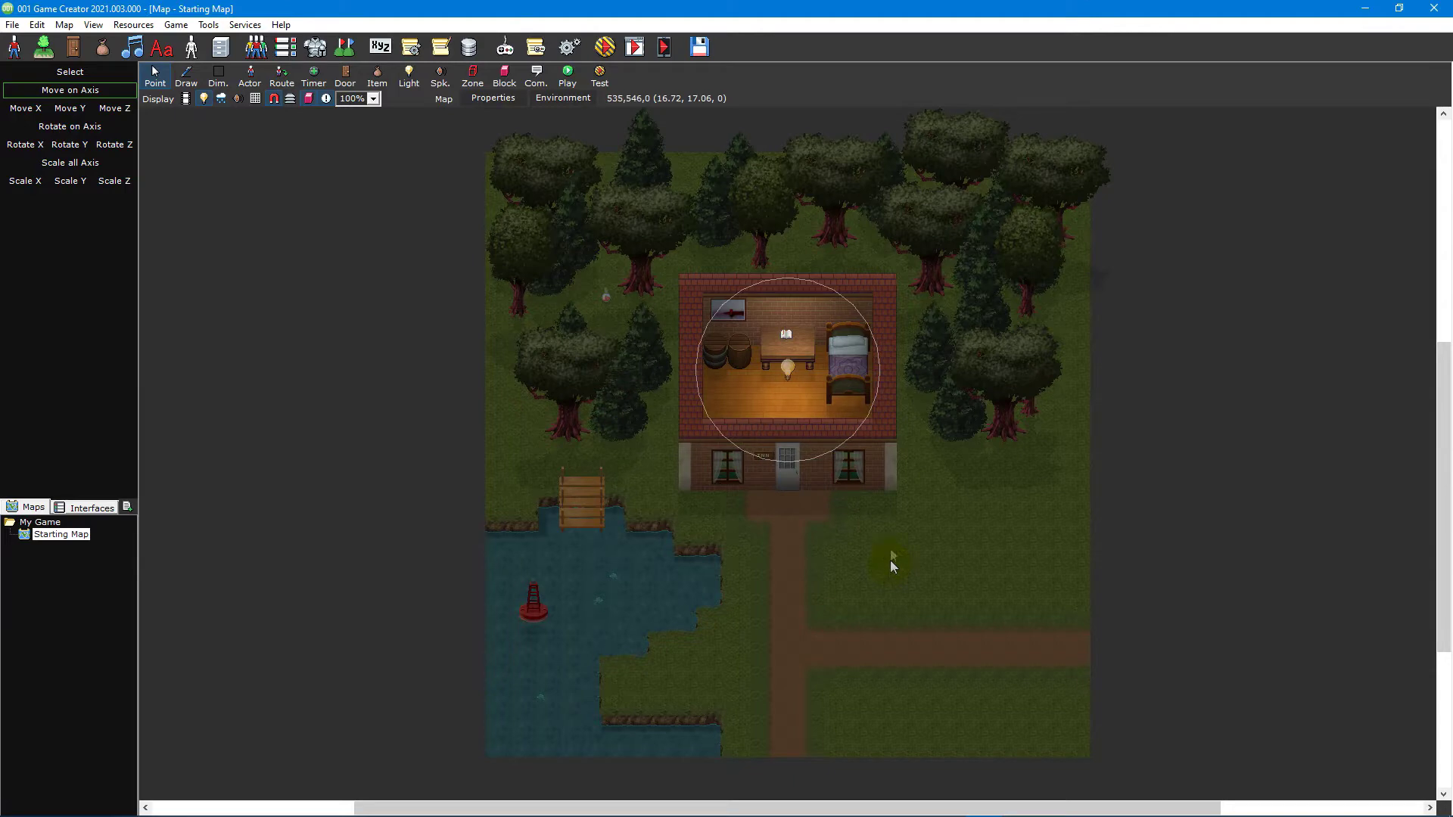
Set the starting map to Starting Map in the game settings.
left_click(571, 49)
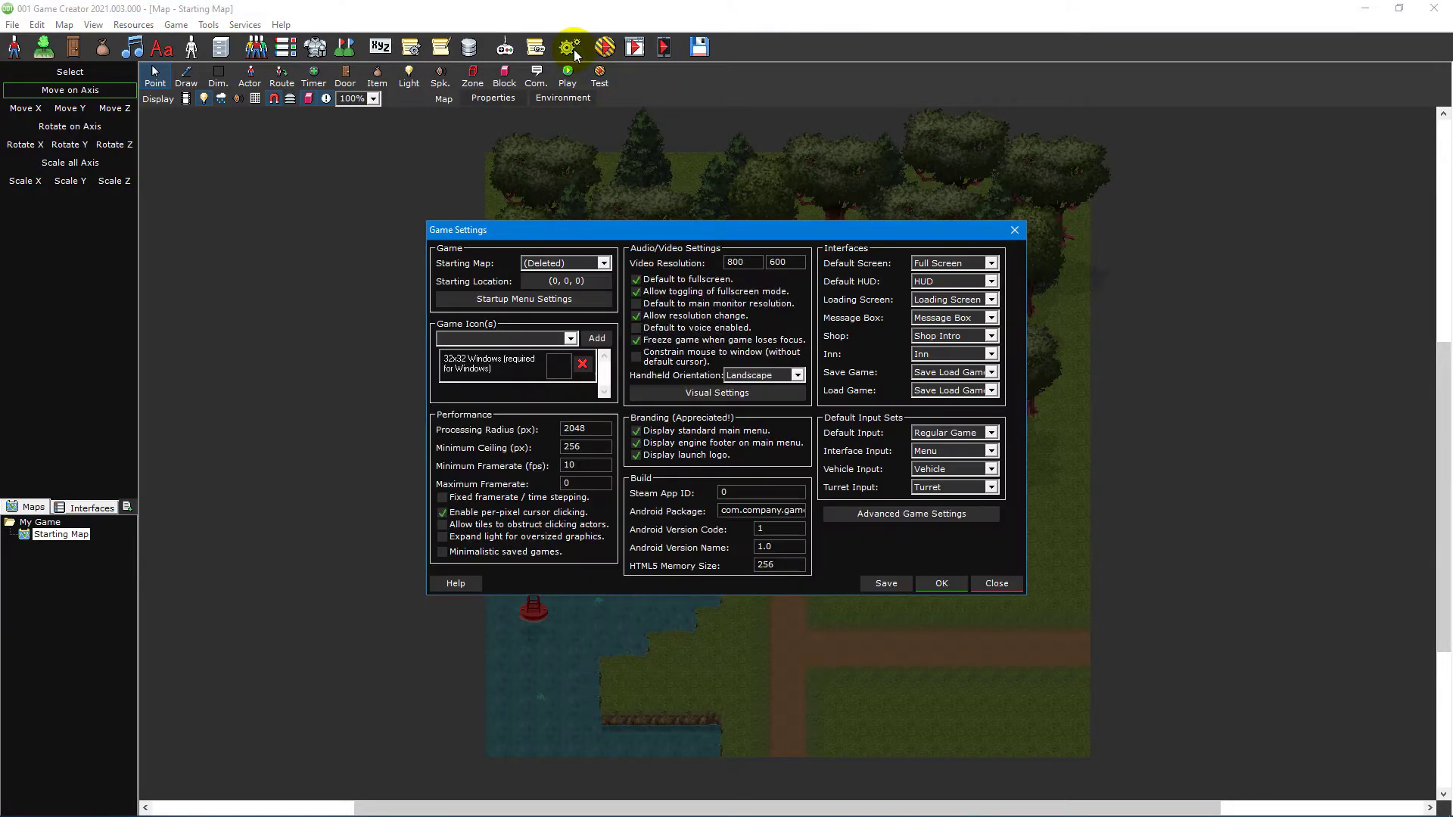
left_click(580, 263)
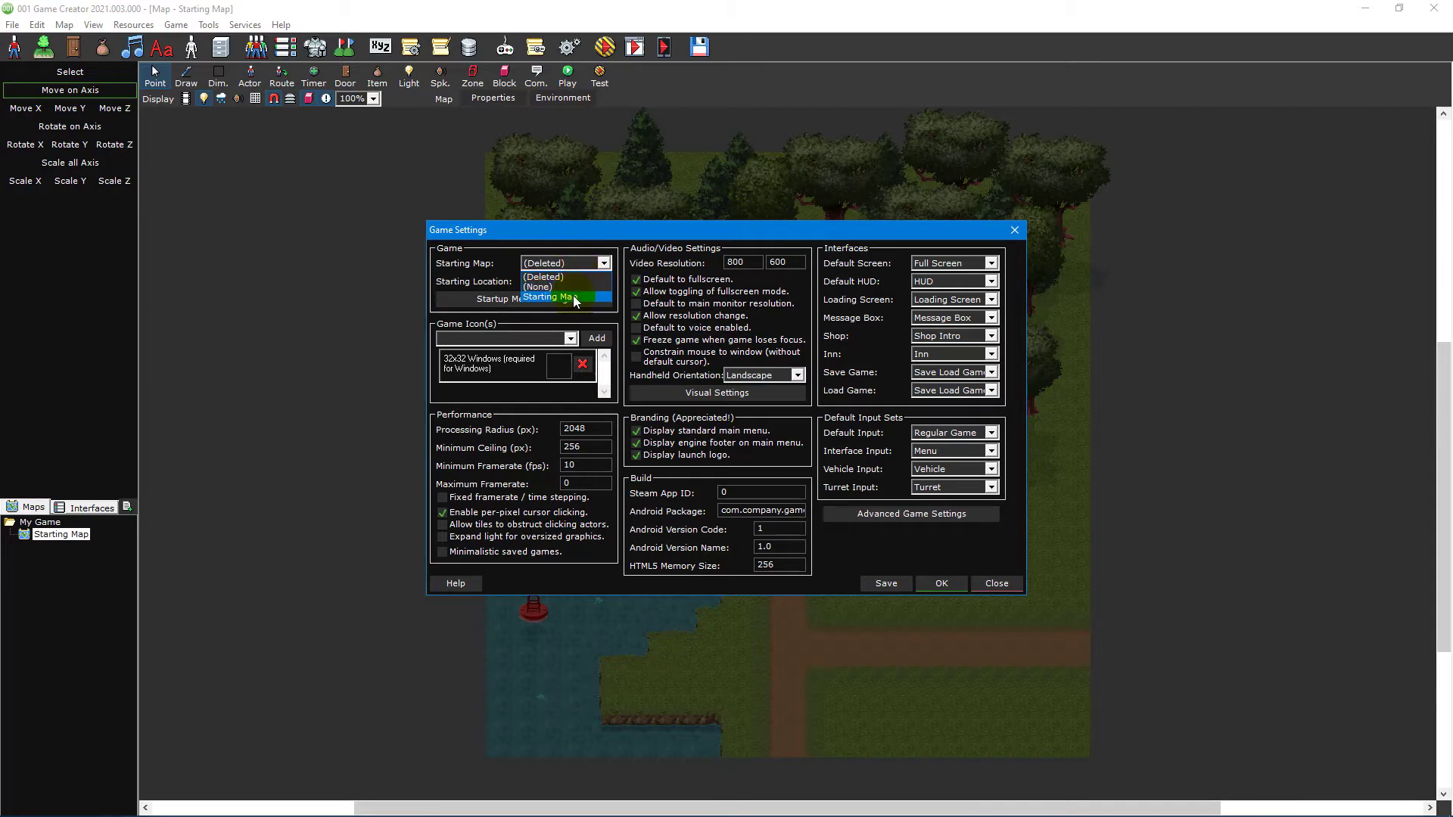
left_click(597, 297)
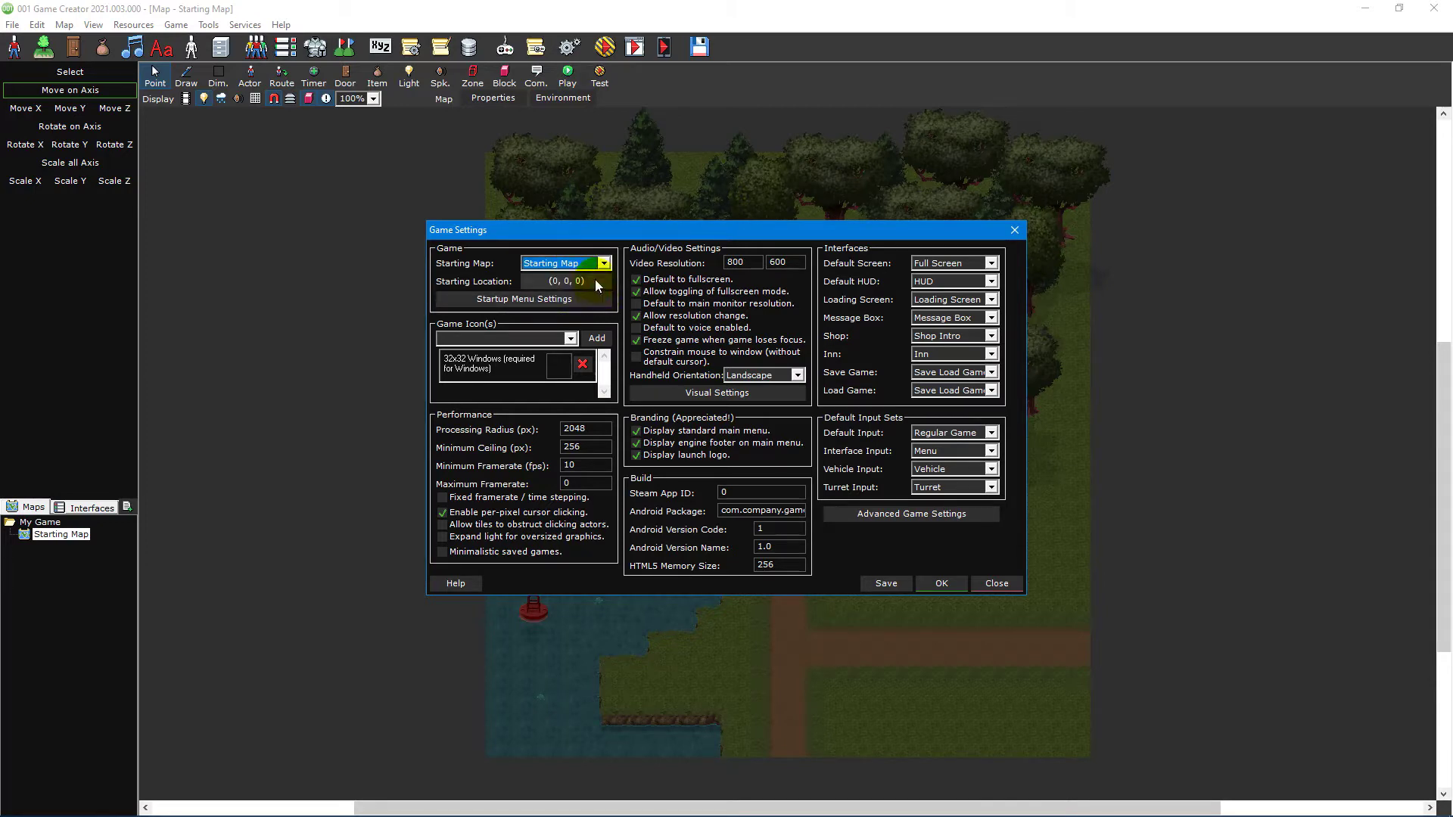
Set the game's starting location on the wooden floor inside the house, just below the table.
left_click(595, 279)
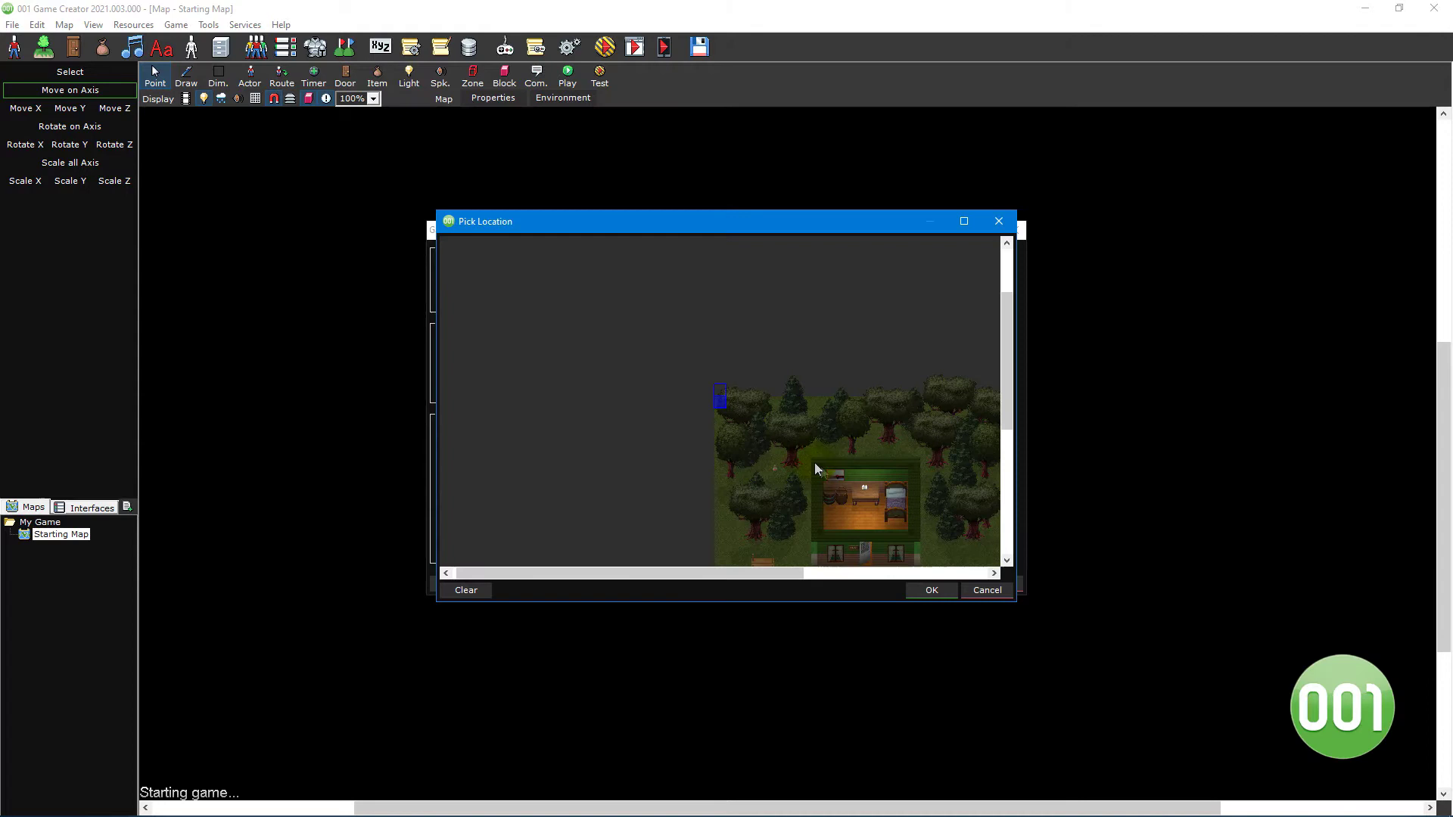
left_click_drag(797, 443, 719, 376)
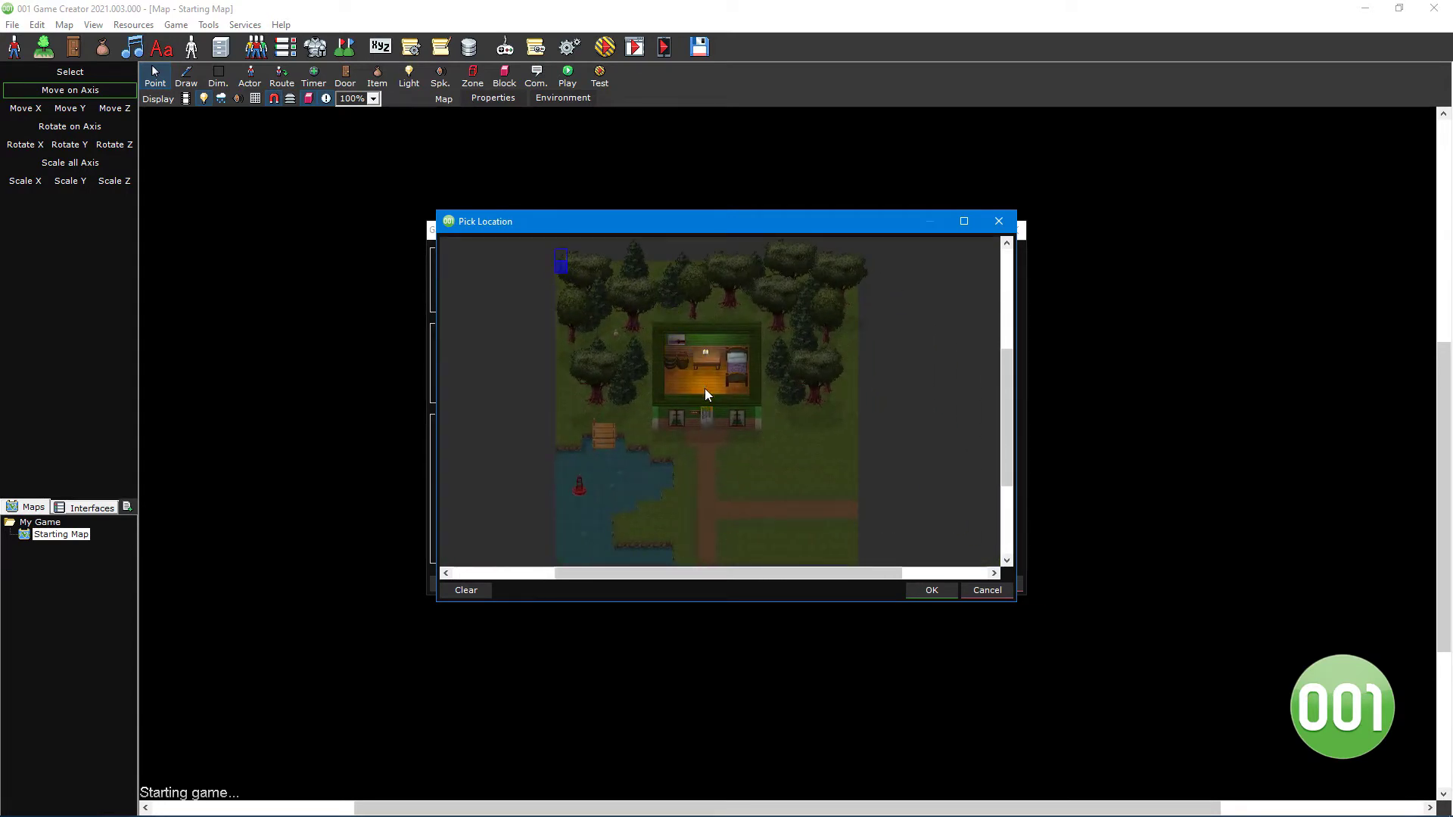
scroll(706, 388, "up", 2)
left_click(795, 451)
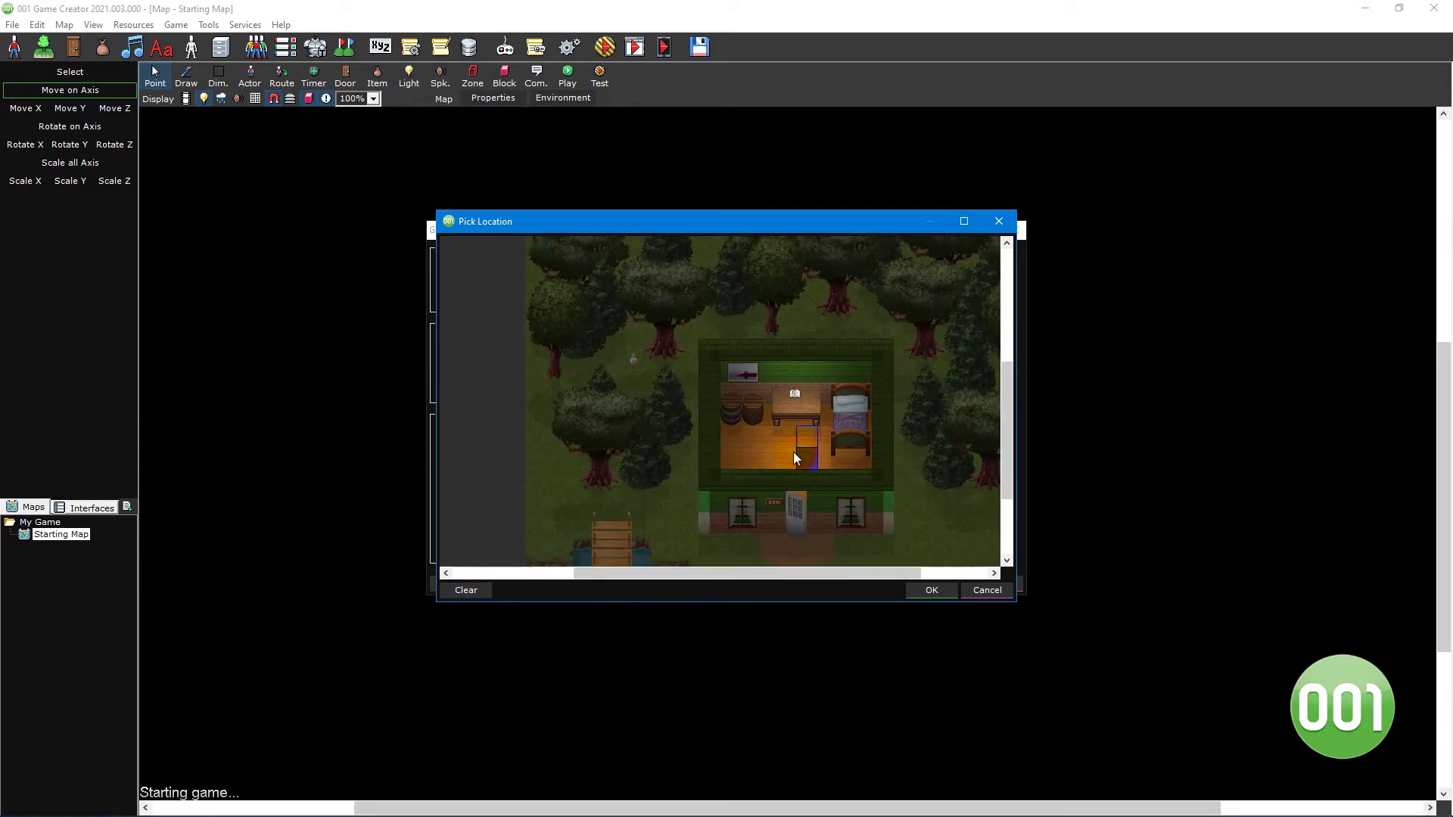
mouse_move(825, 496)
left_mouse_down()
mouse_move(725, 447)
mouse_move(767, 454)
mouse_move(733, 434)
mouse_move(666, 343)
mouse_move(720, 424)
left_mouse_up()
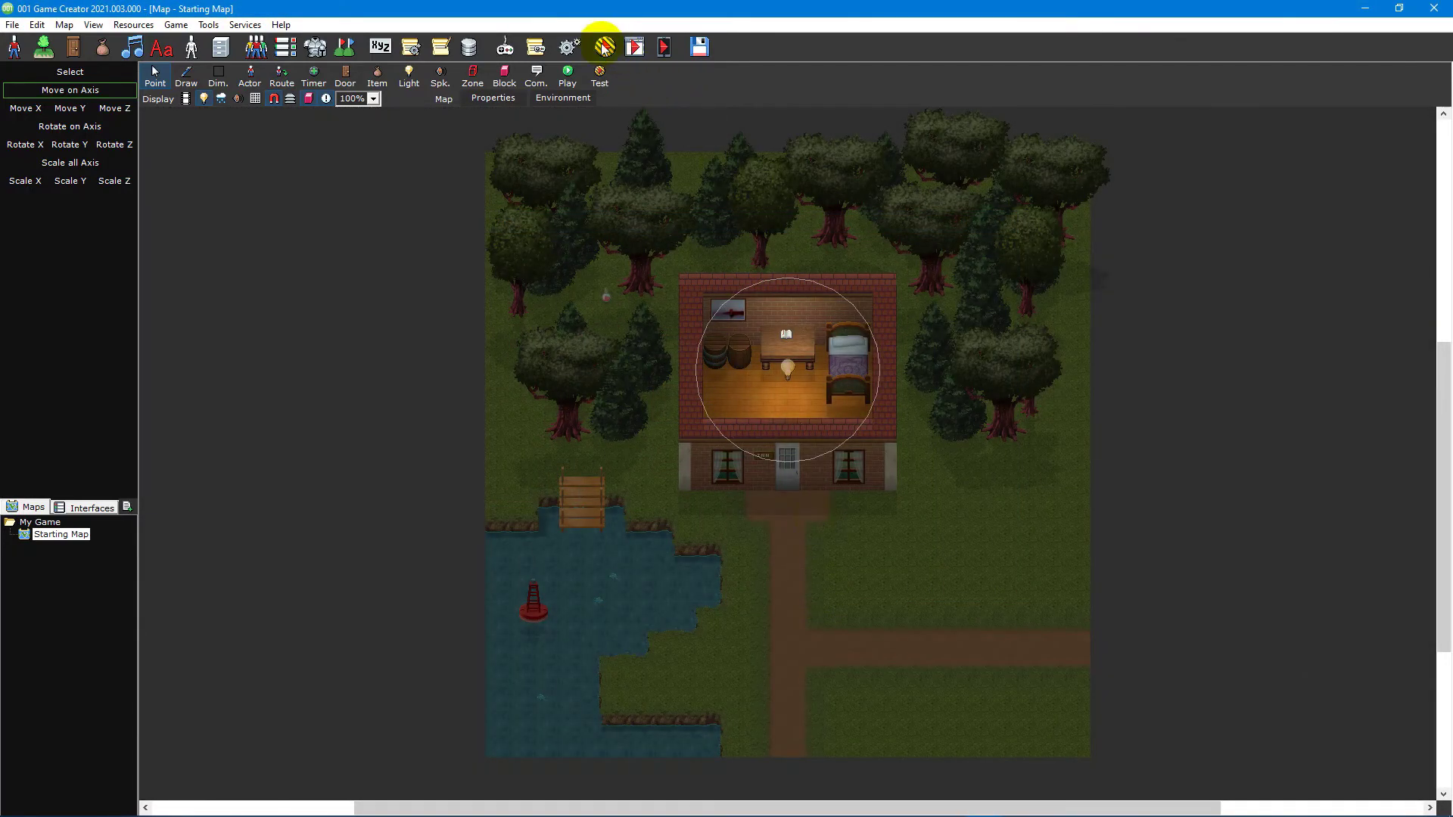
Run a test of the game with the current testing options and close the test game.
left_click(605, 47)
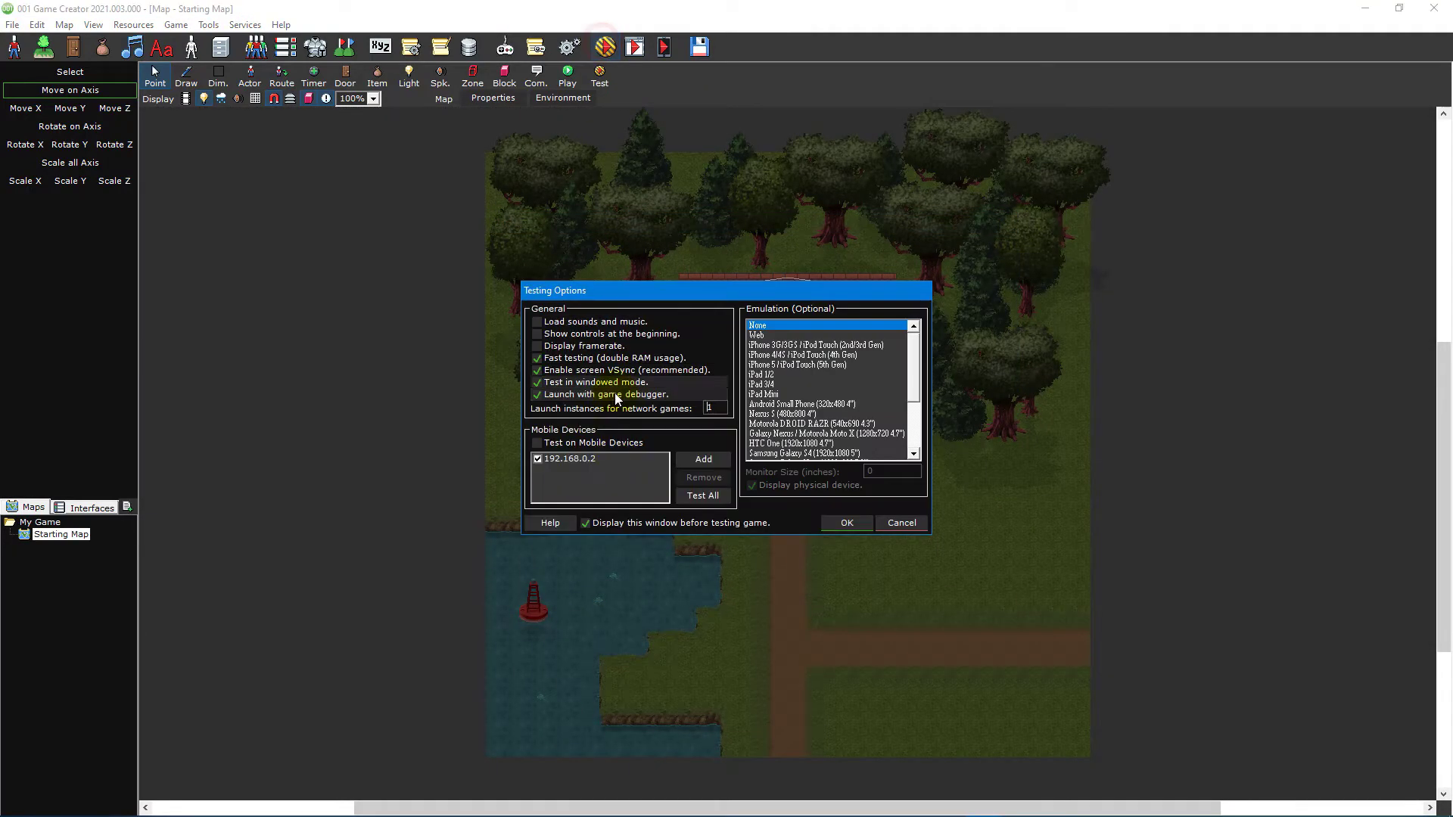
left_click(843, 524)
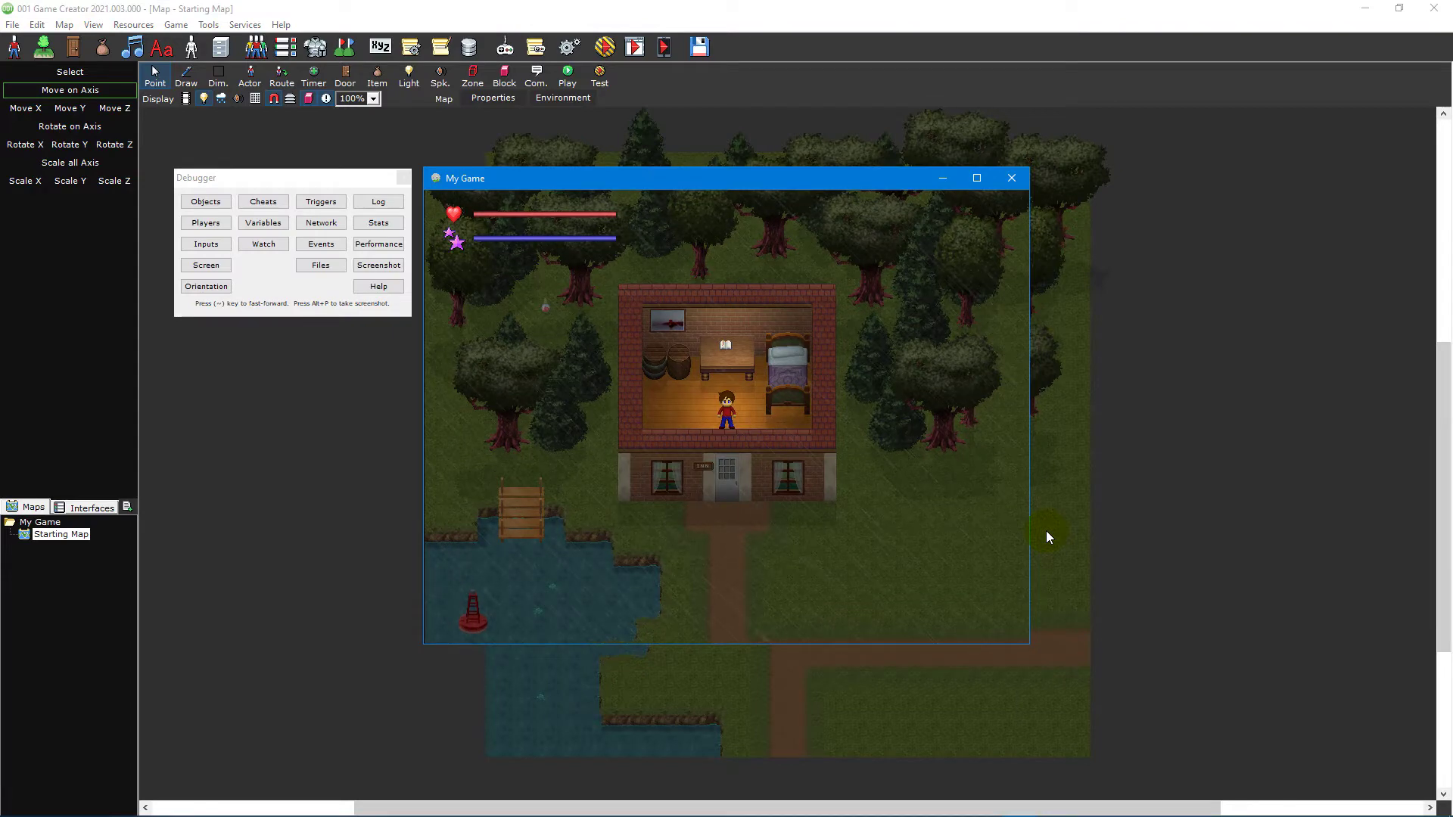
key("alt+F4")
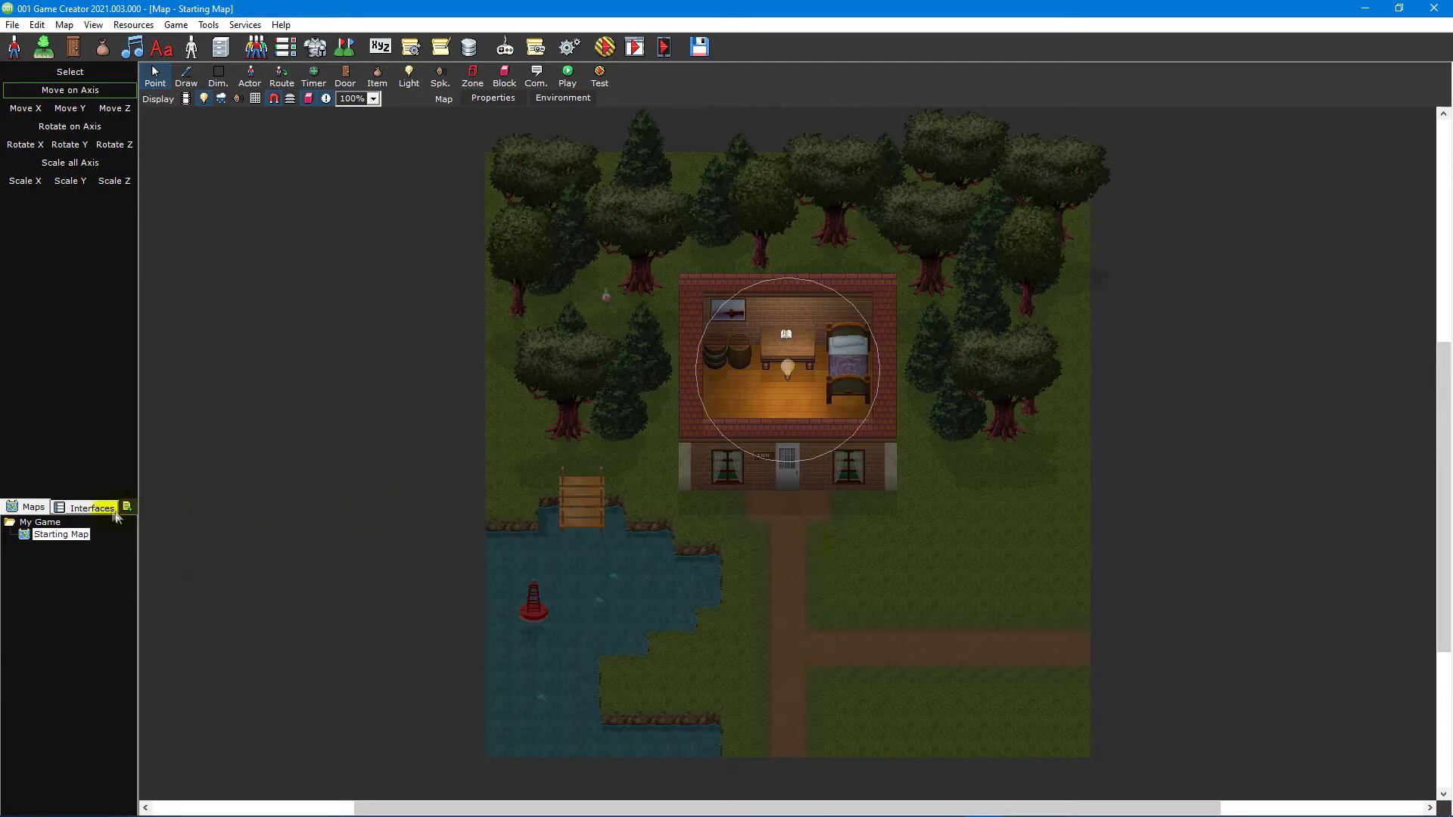
Open the Main Menu interface from the game's interfaces.
left_click(87, 507)
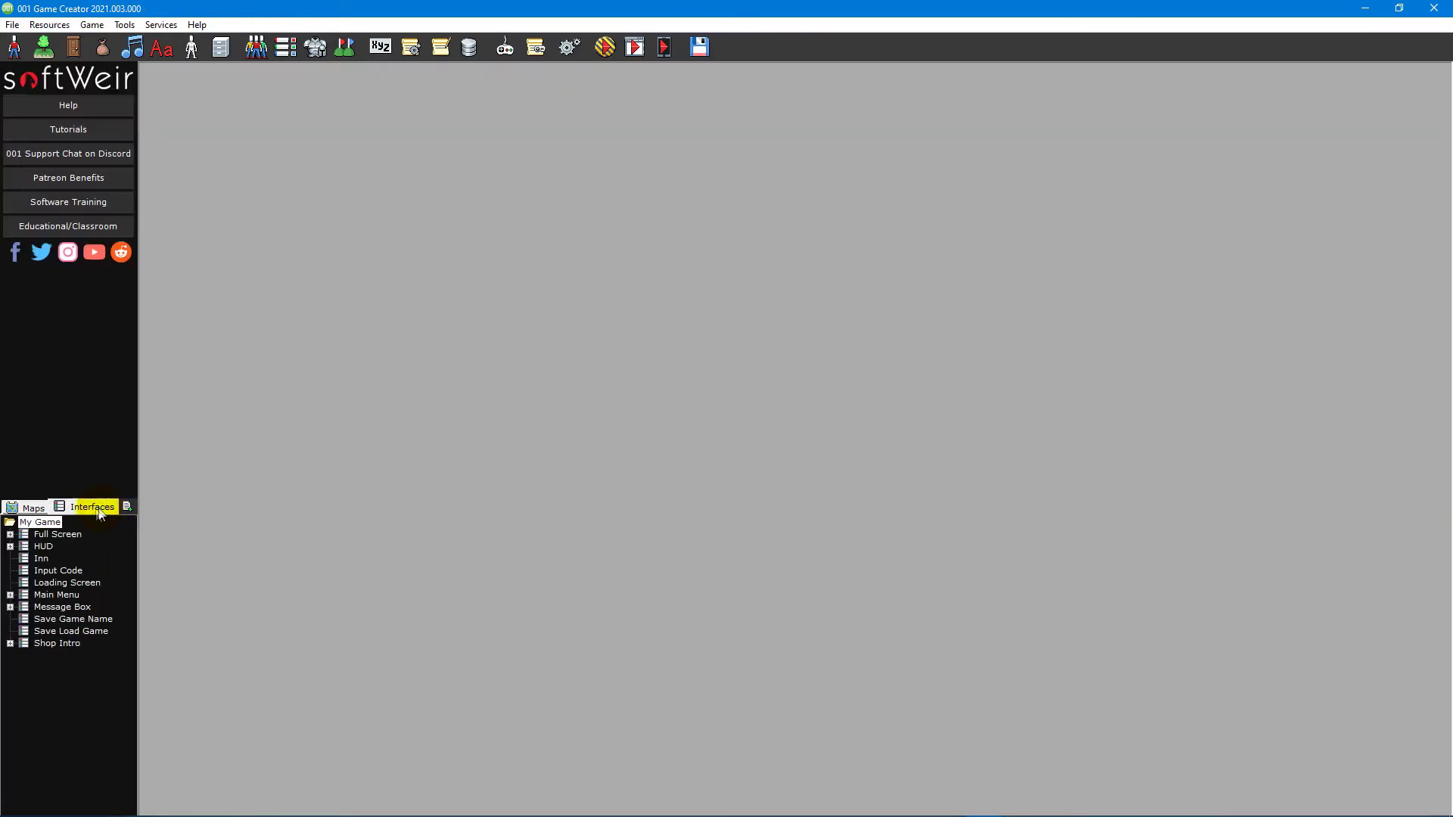
double_click(52, 597)
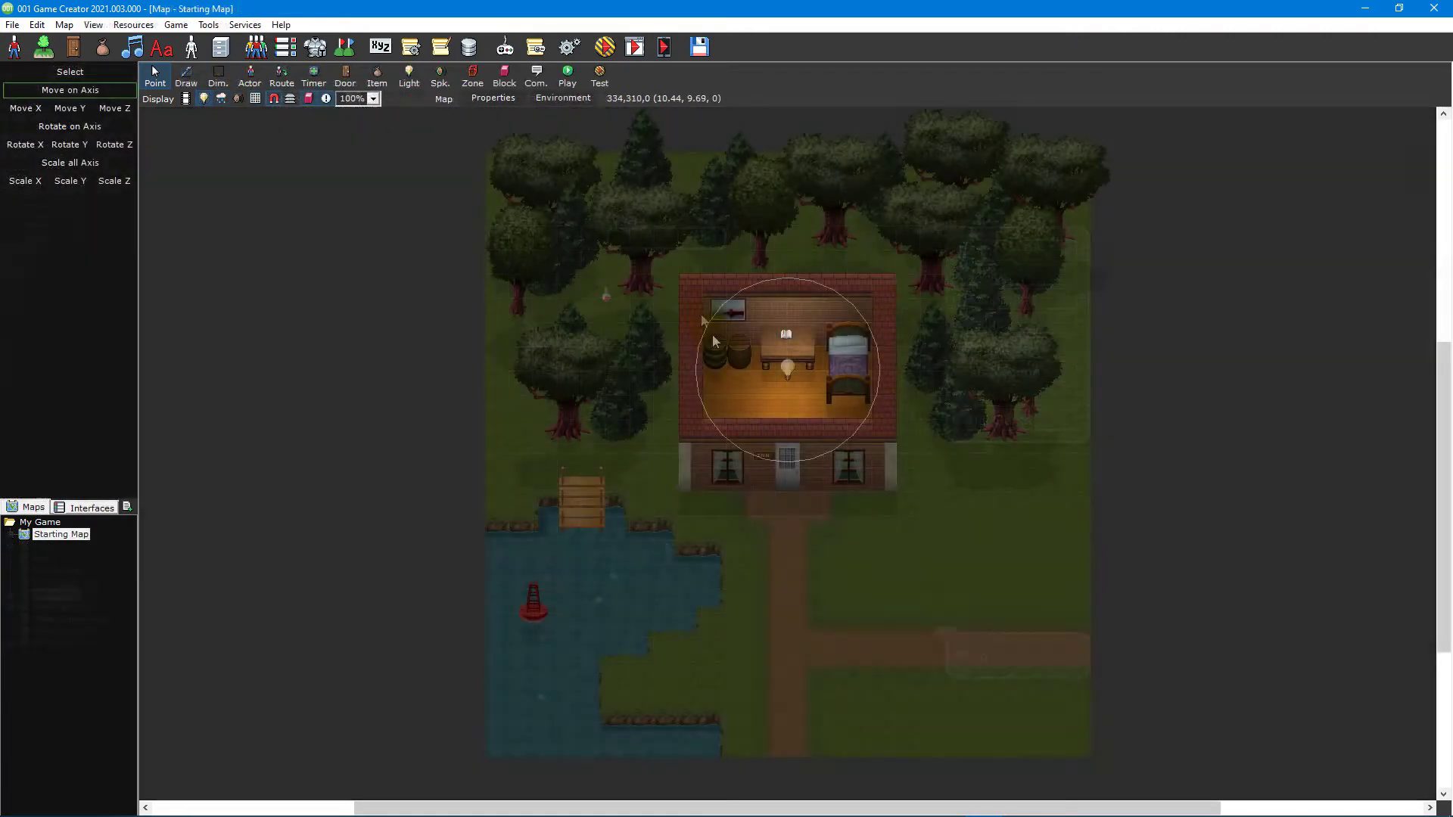
Open the script of the Introduction system trigger and expand the full list of events.
left_click(410, 50)
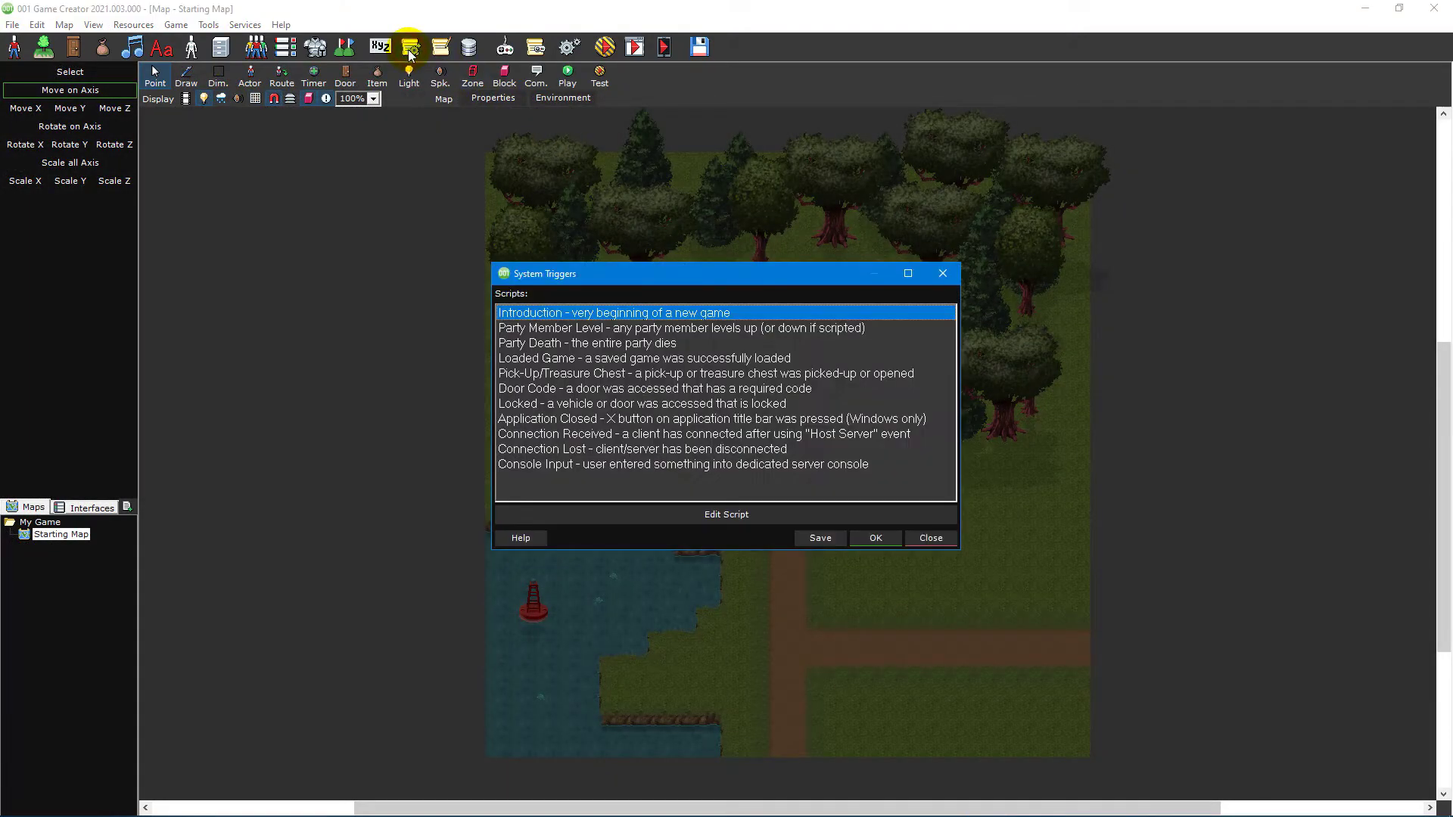
double_click(846, 312)
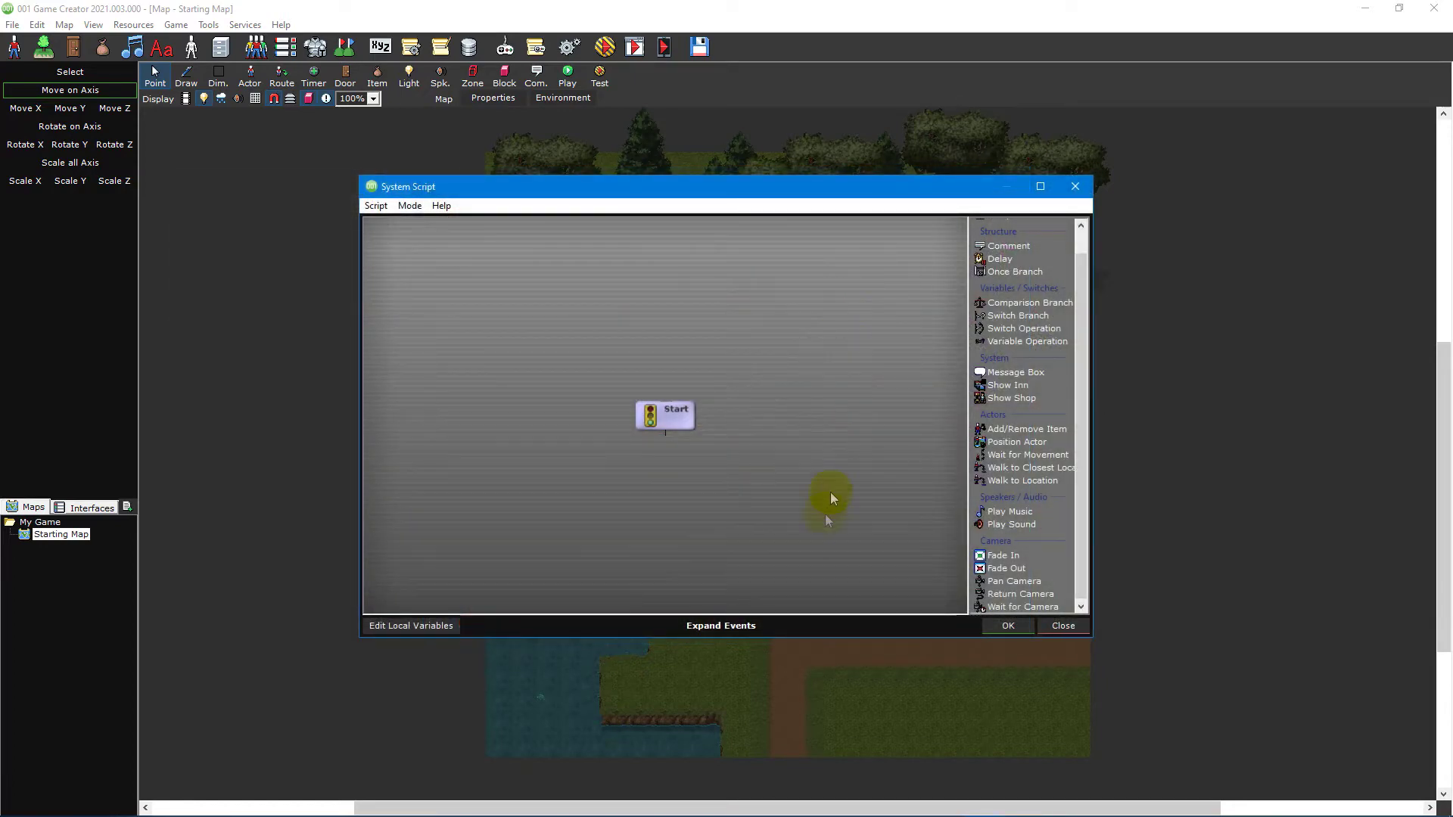
left_click(795, 623)
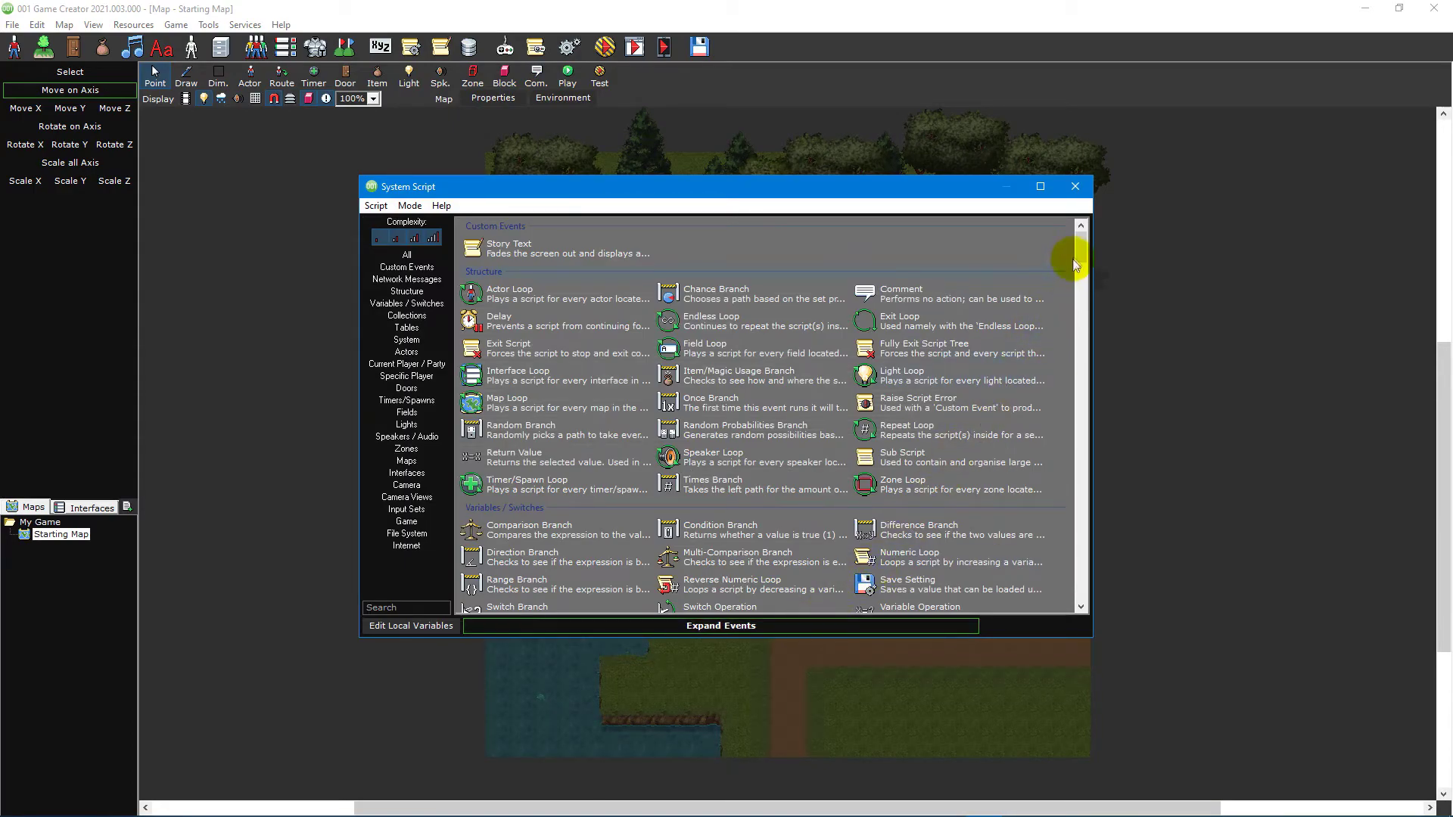
Compare the events offered at the lower and highest complexity levels.
mouse_move(1080, 254)
left_mouse_down()
mouse_move(1080, 280)
mouse_move(1087, 246)
left_mouse_up()
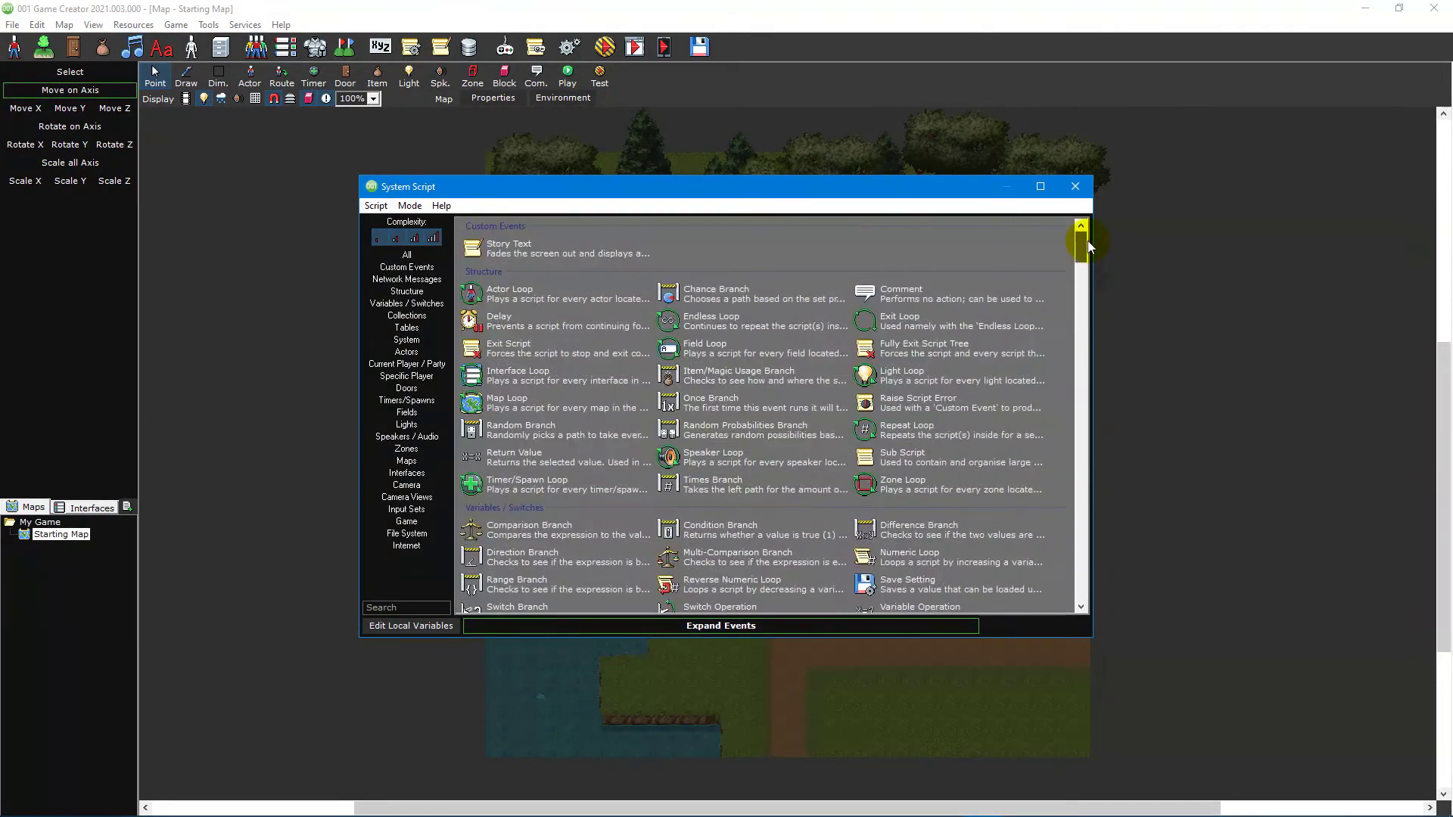
left_click(415, 241)
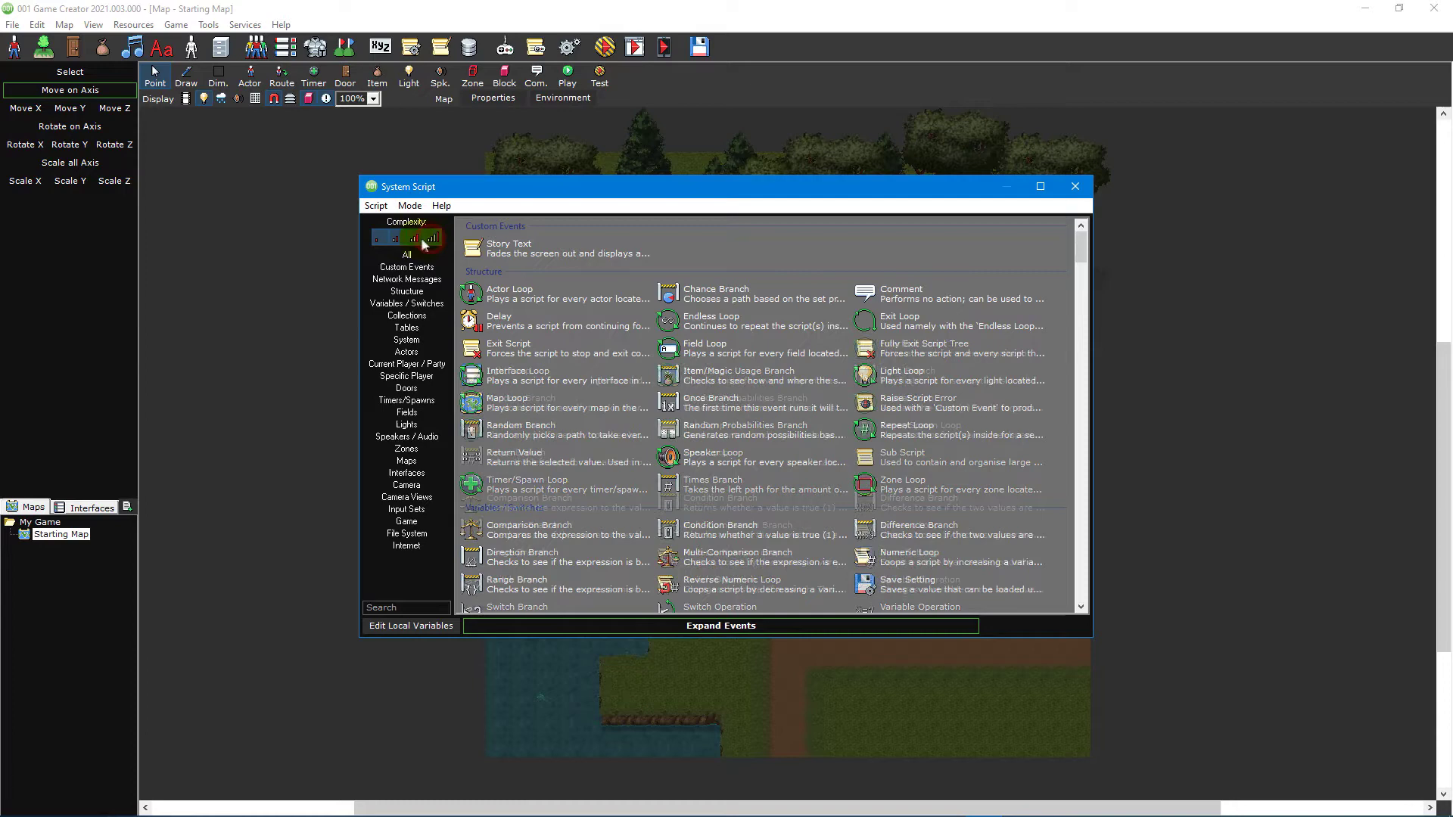
left_click(400, 241)
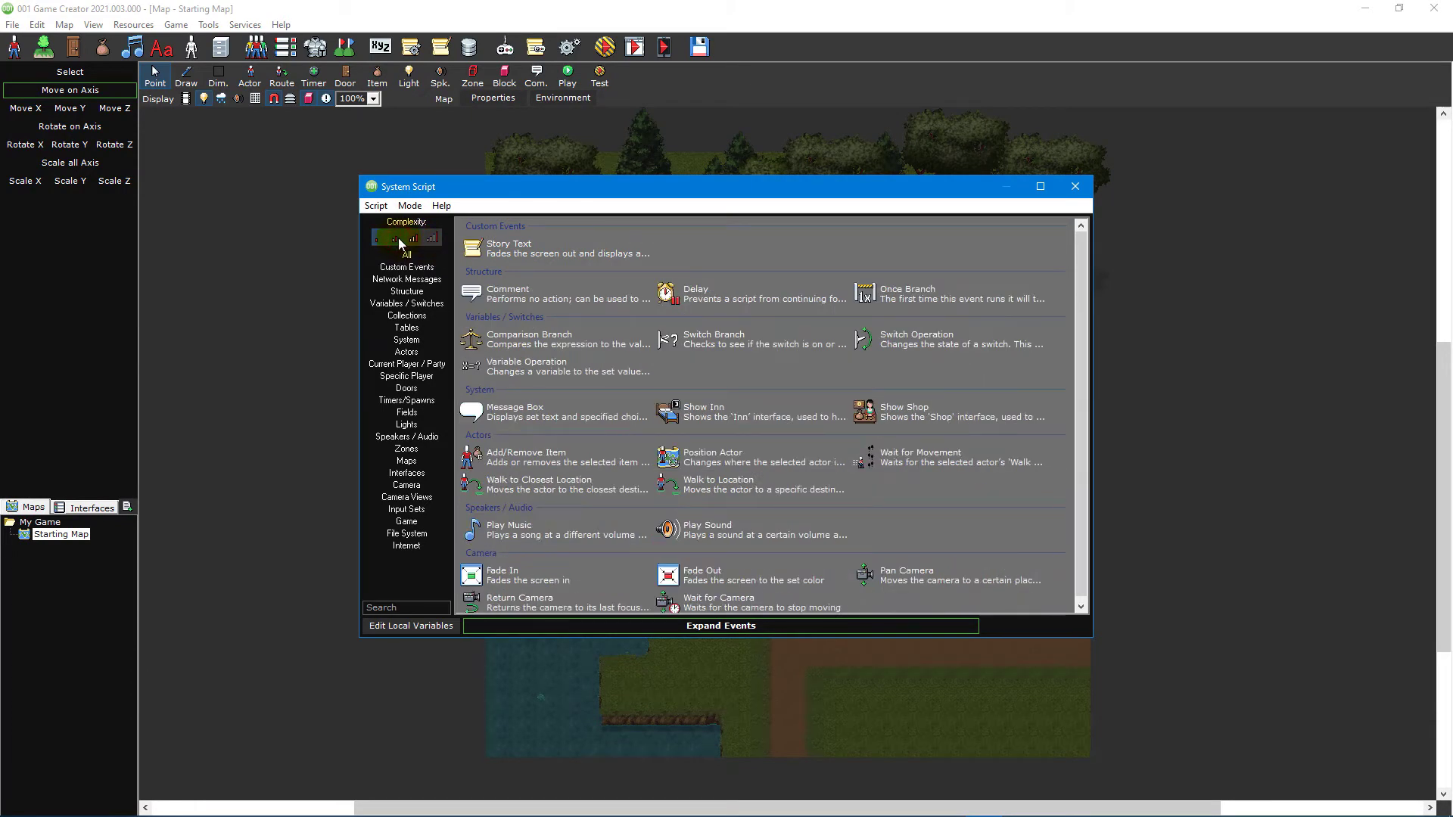
left_click(400, 241)
left_click(414, 241)
left_click(434, 241)
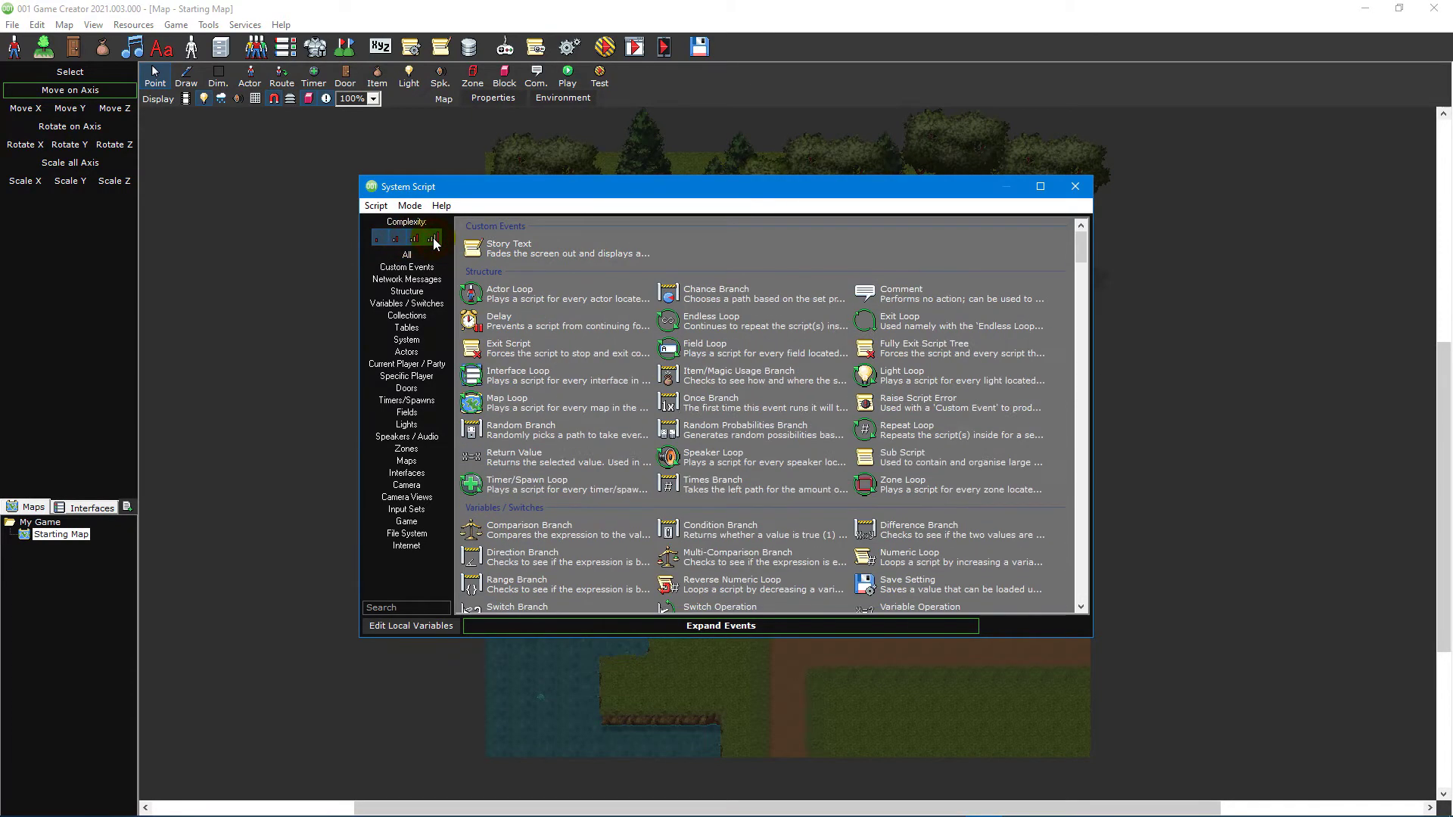
Browse the Structure, Variables / Switches, Collections and Tables event categories, and search the events for "messag".
left_click(416, 290)
left_click(420, 304)
left_click(421, 315)
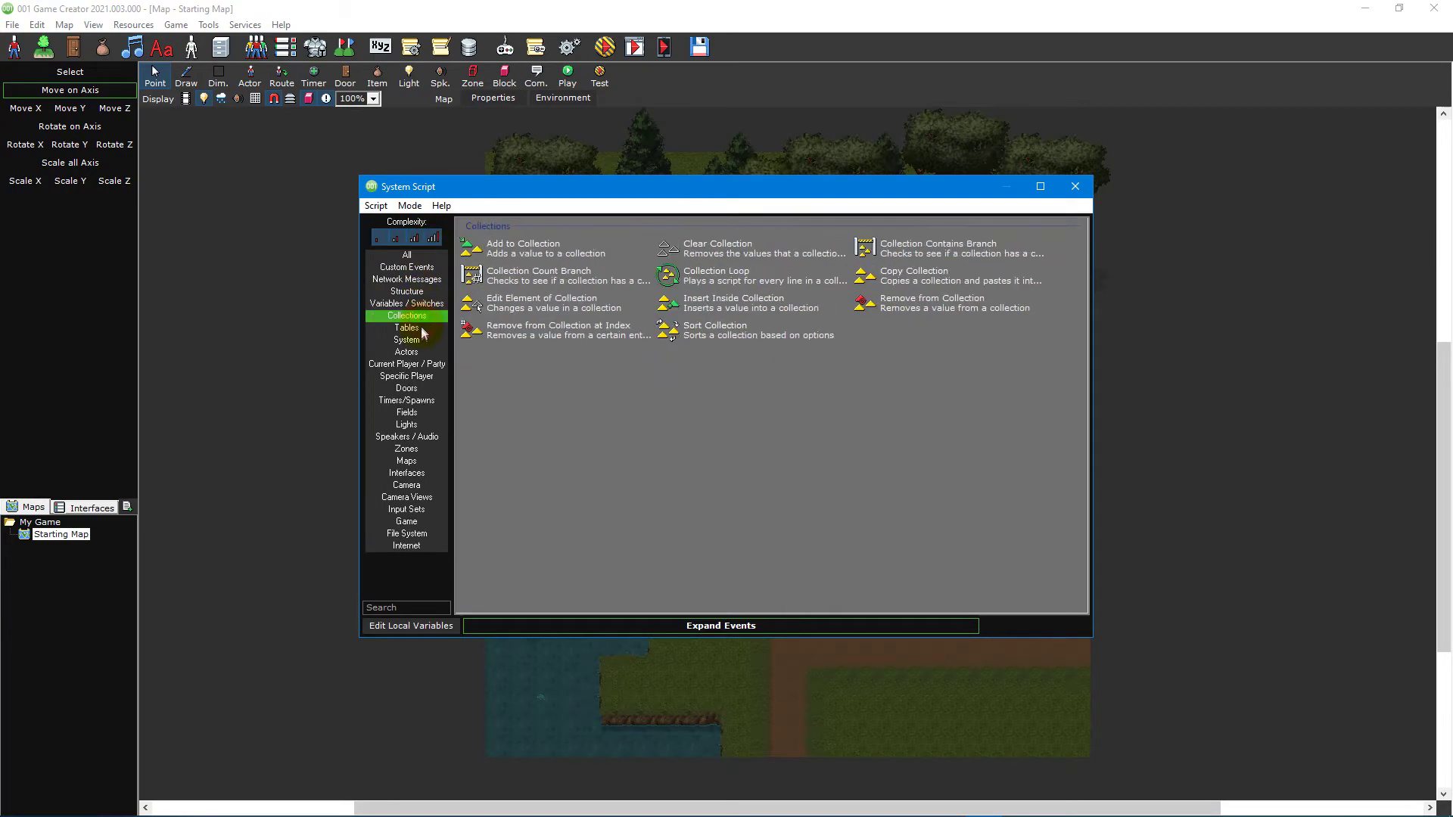
left_click(422, 327)
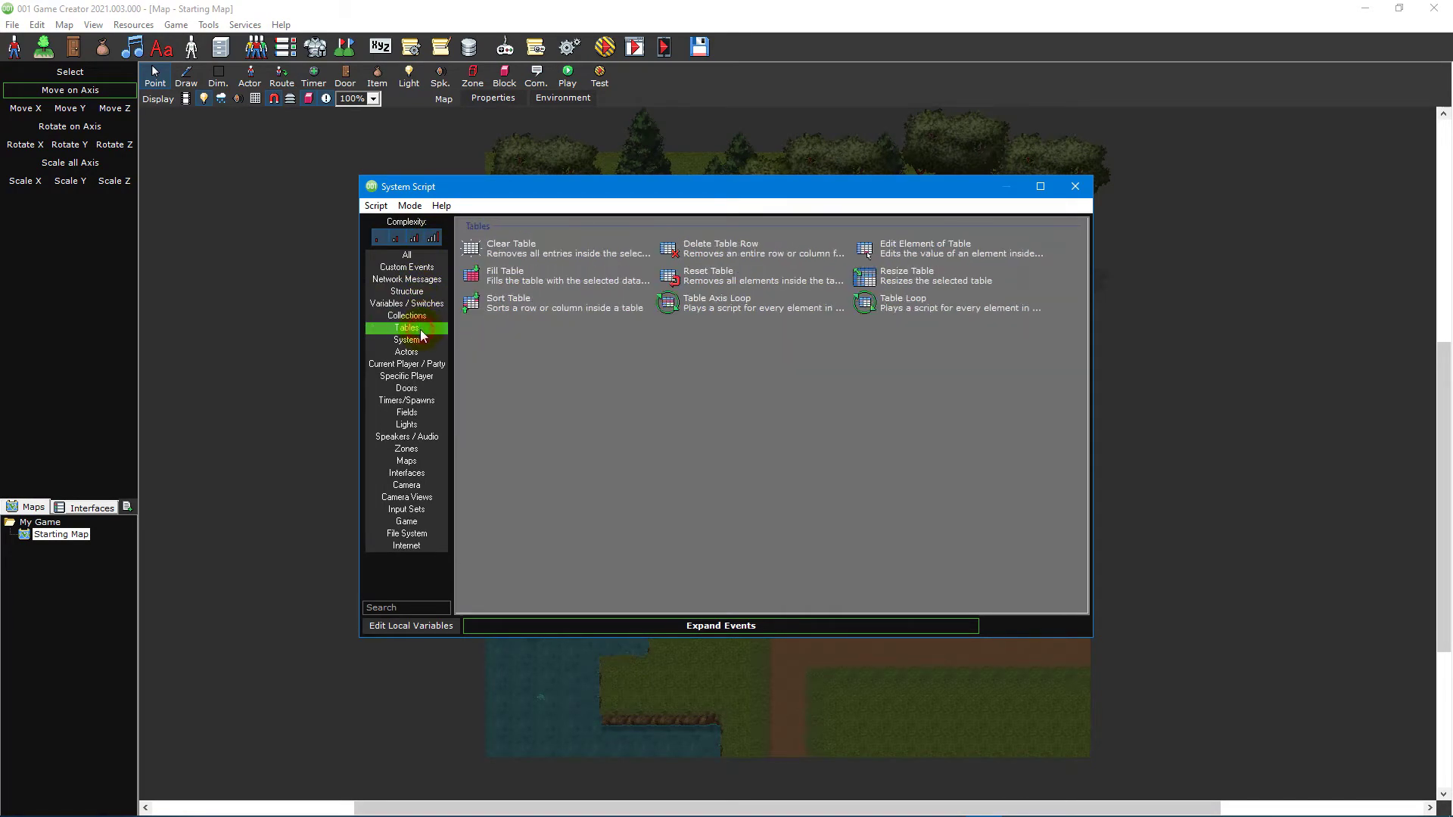
left_click(413, 605)
type("messag")
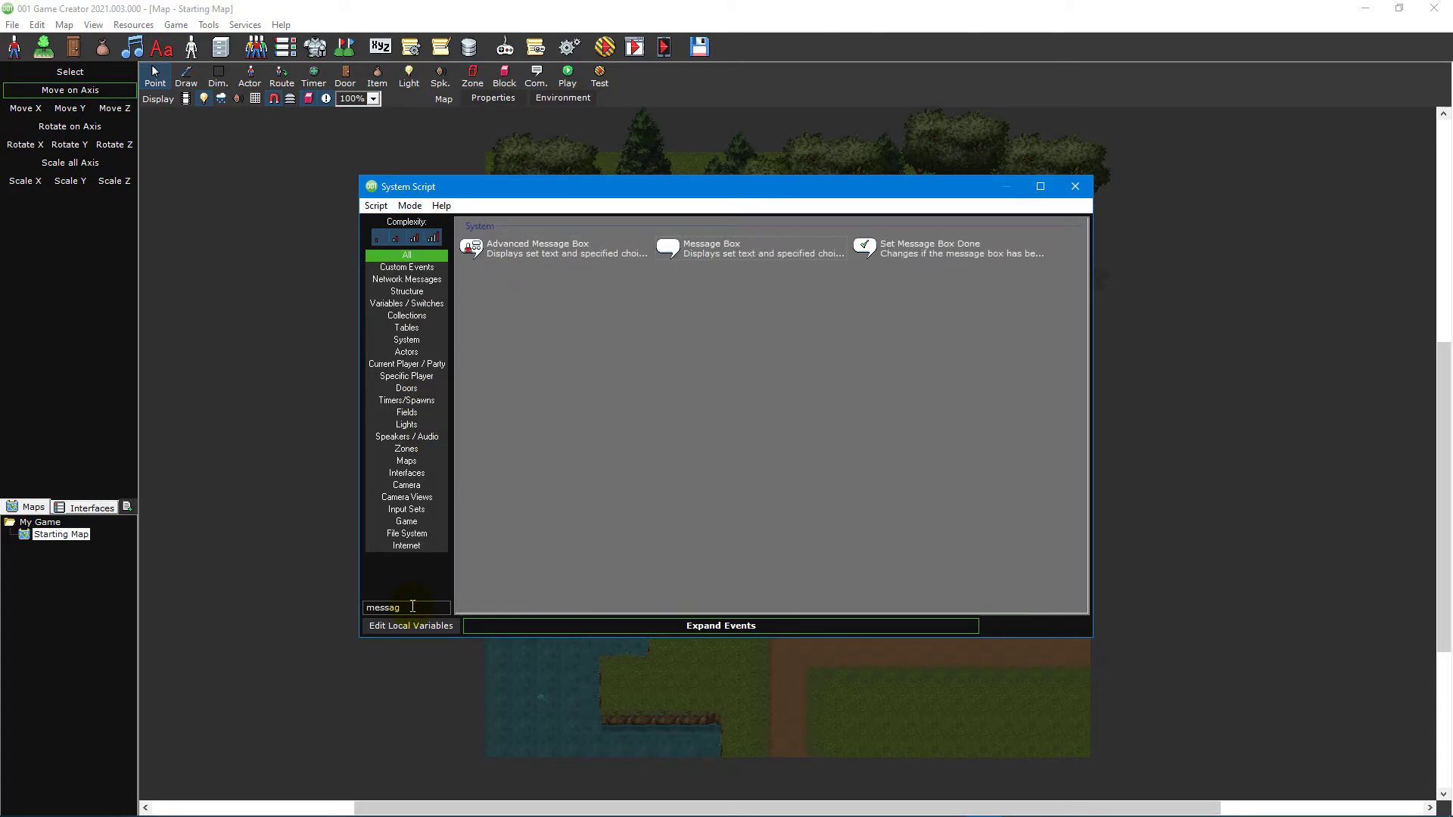
Add a Pause/Resume Game event from the Game category after Start, with its state set to Pause.
left_click(421, 521)
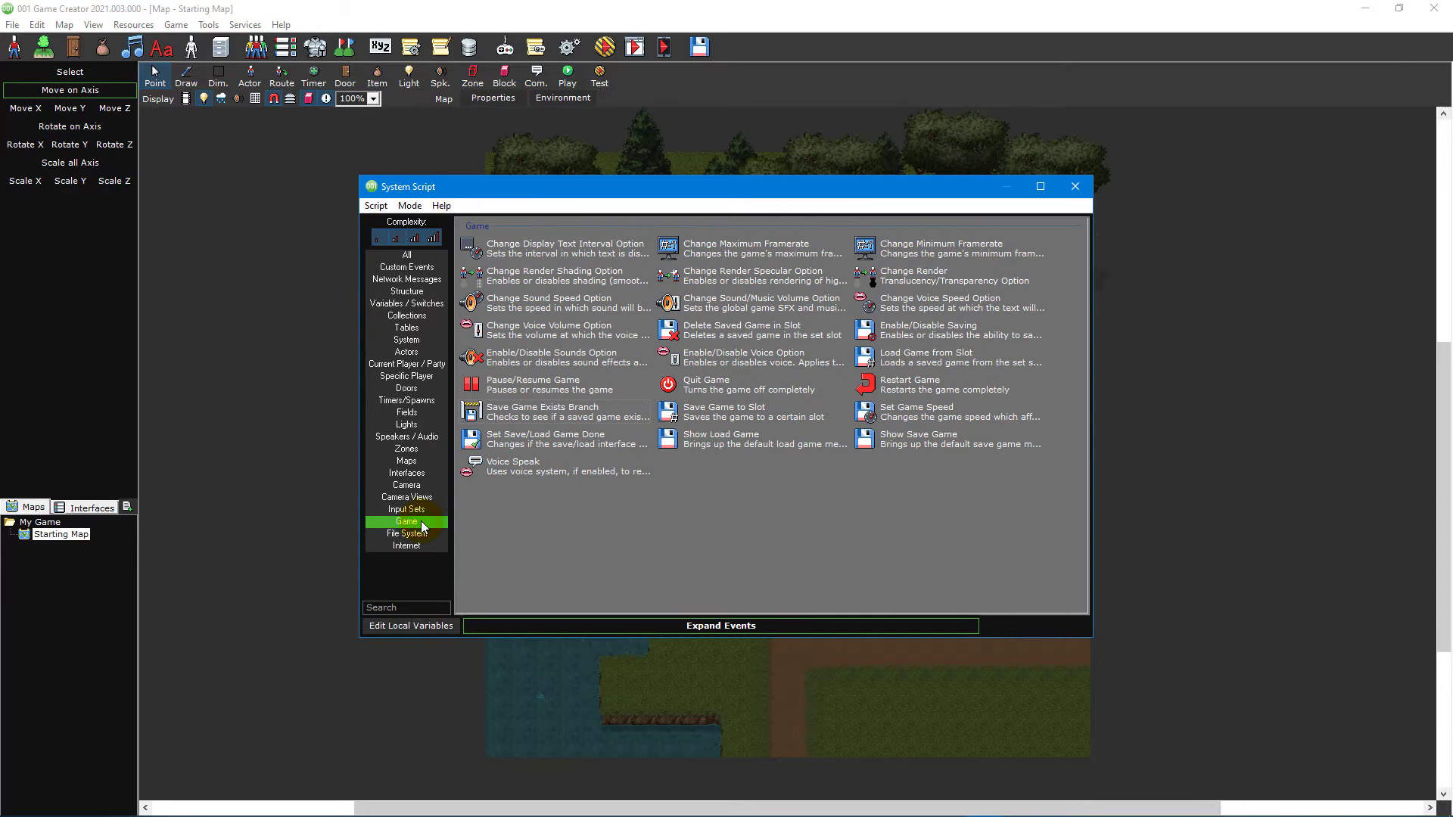
double_click(614, 393)
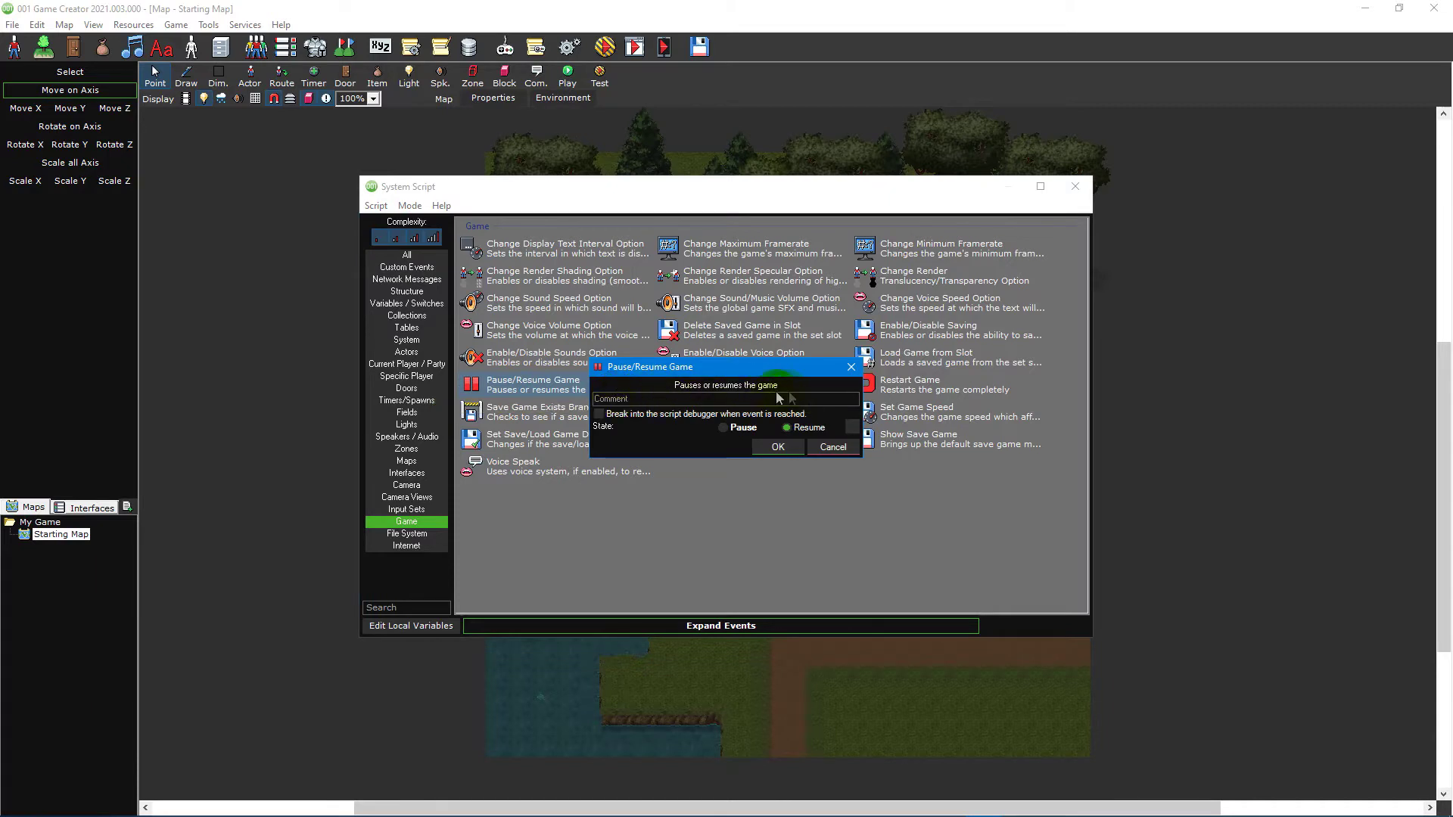
left_click(826, 394)
left_click(666, 420)
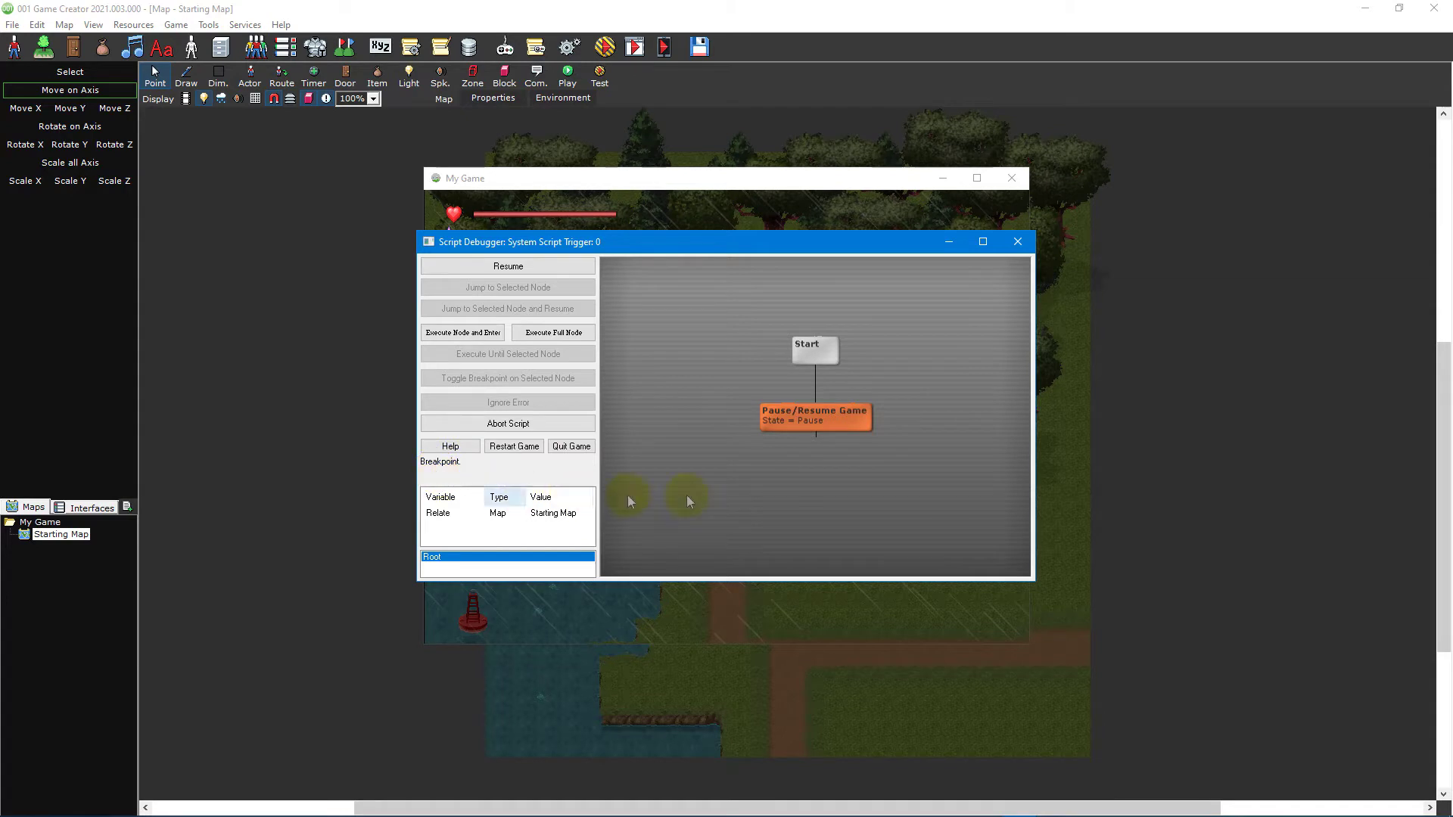
left_click(849, 425)
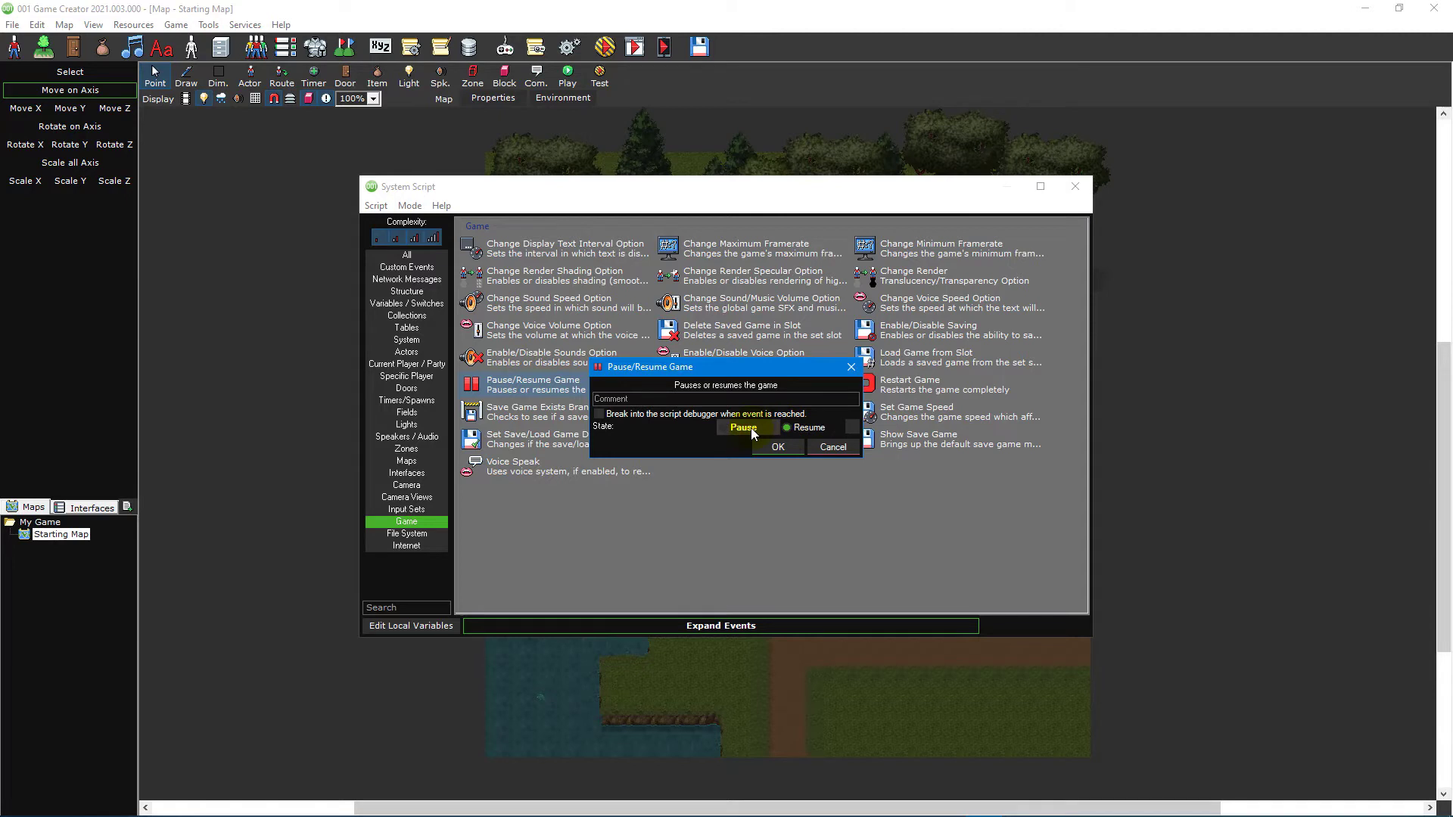
left_click(851, 431)
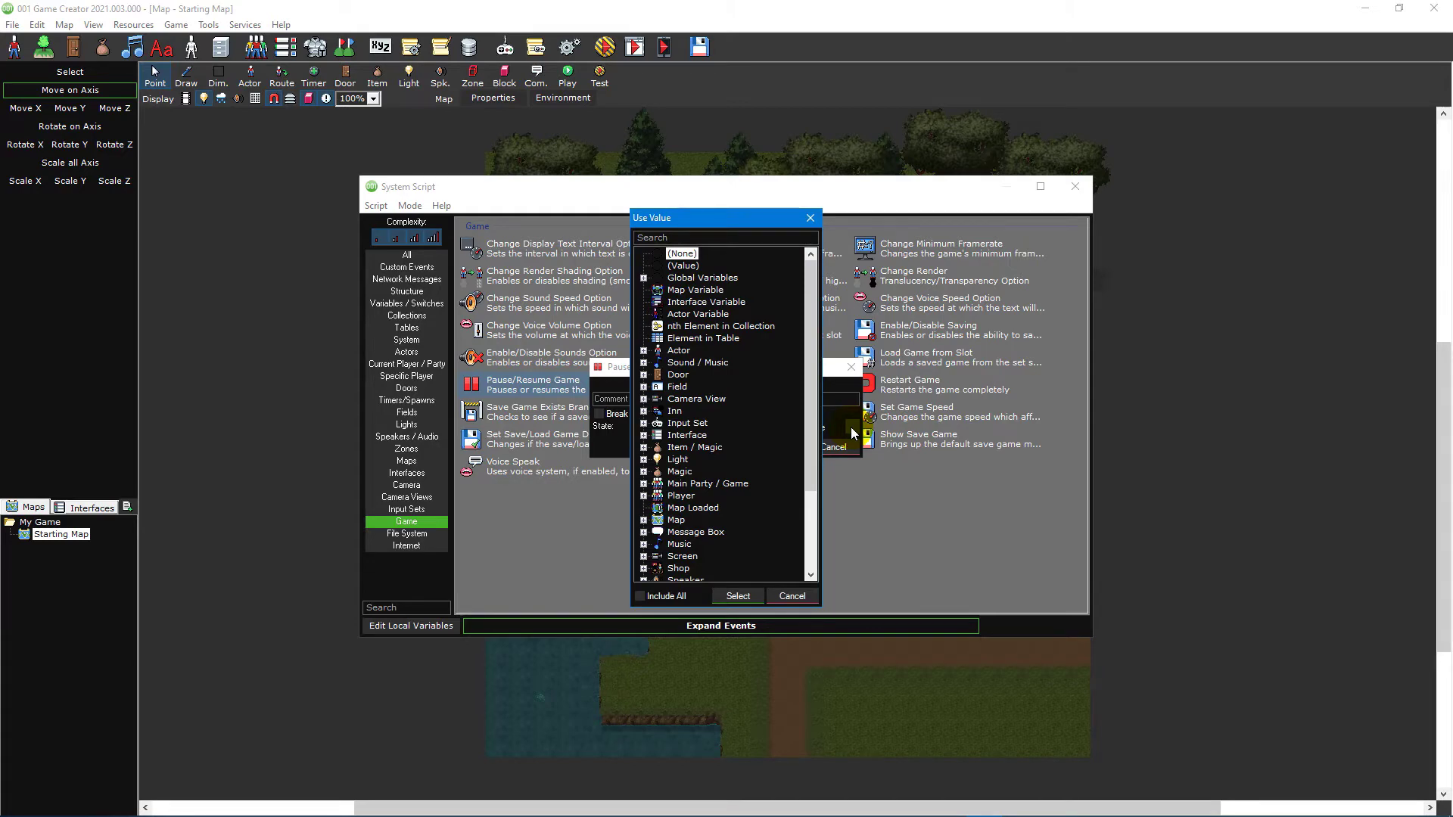
key("Escape")
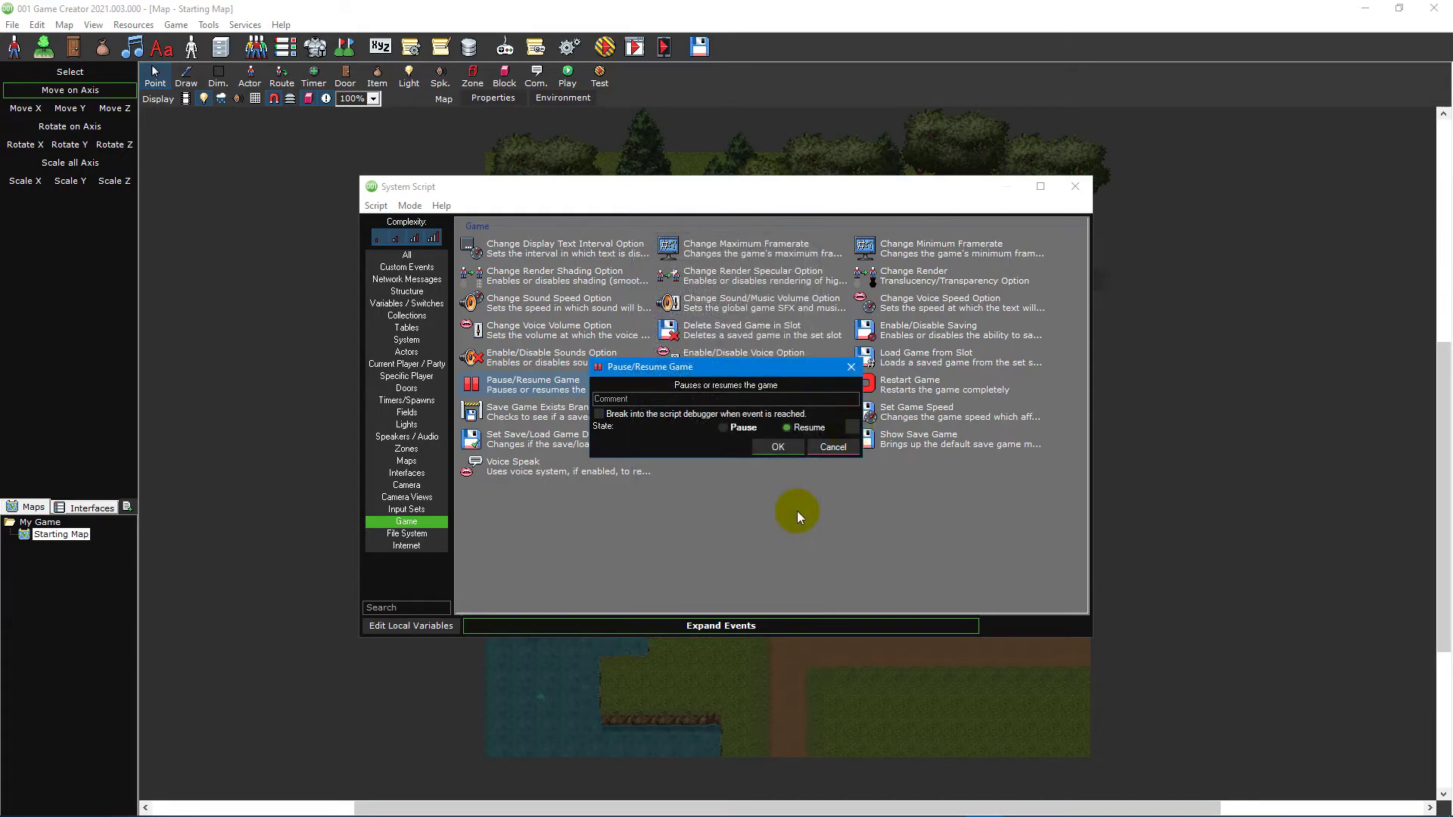
left_click(739, 428)
left_click(777, 448)
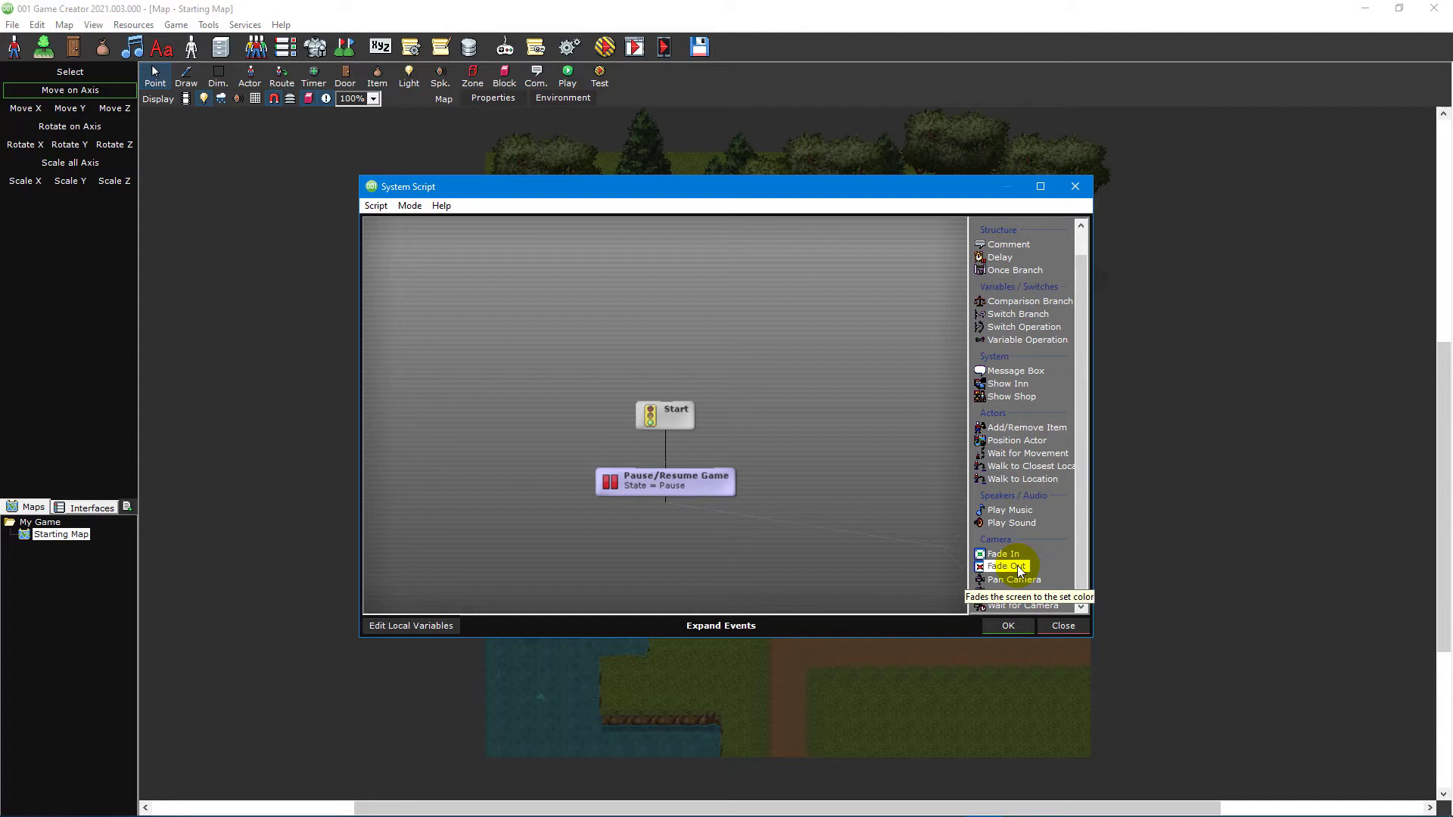
Add a Fade Out event after Pause/Resume Game, with the normal transition, black color and a time of 0.
left_click(1018, 568)
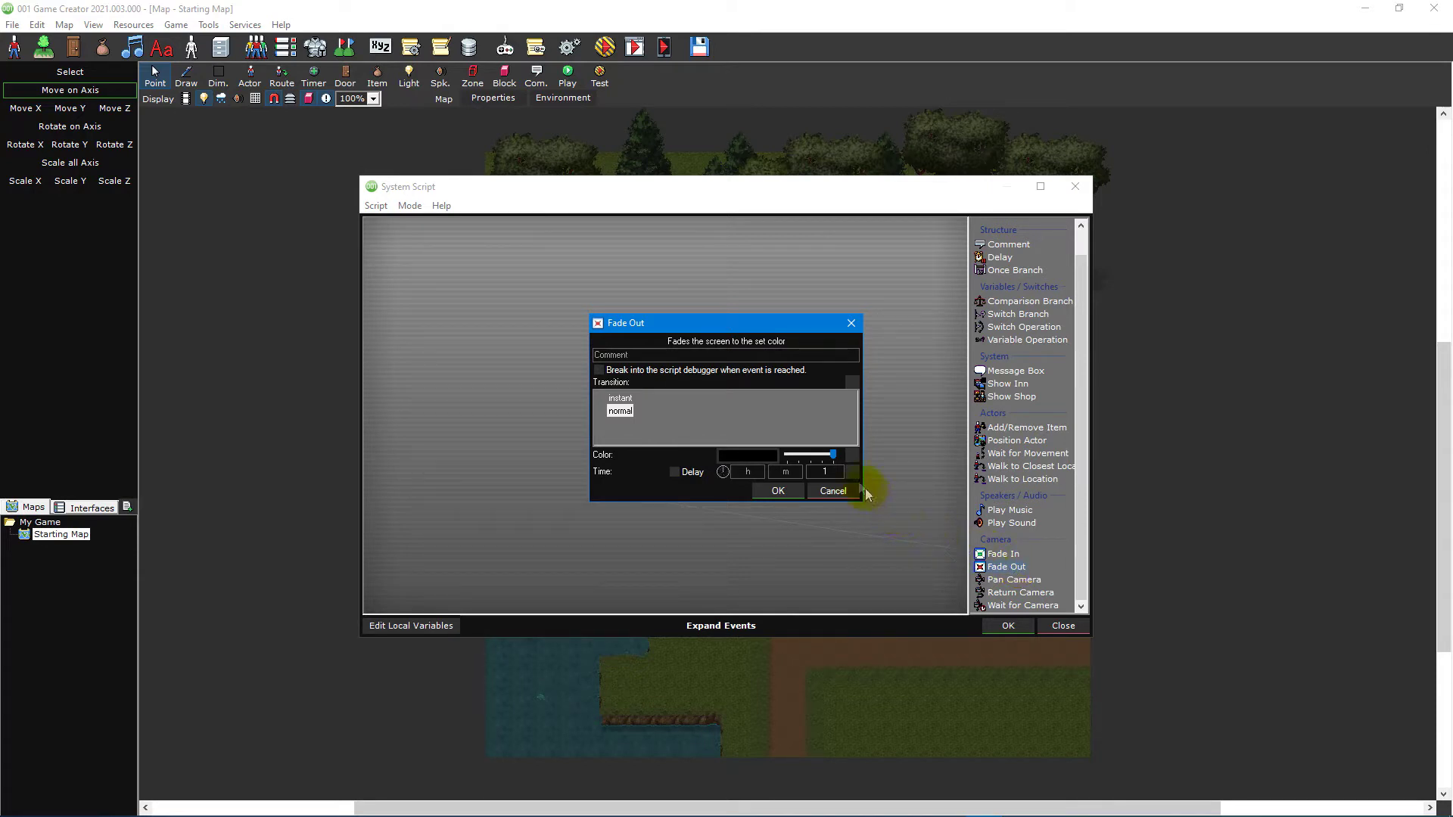
double_click(825, 471)
type("0")
left_click(780, 491)
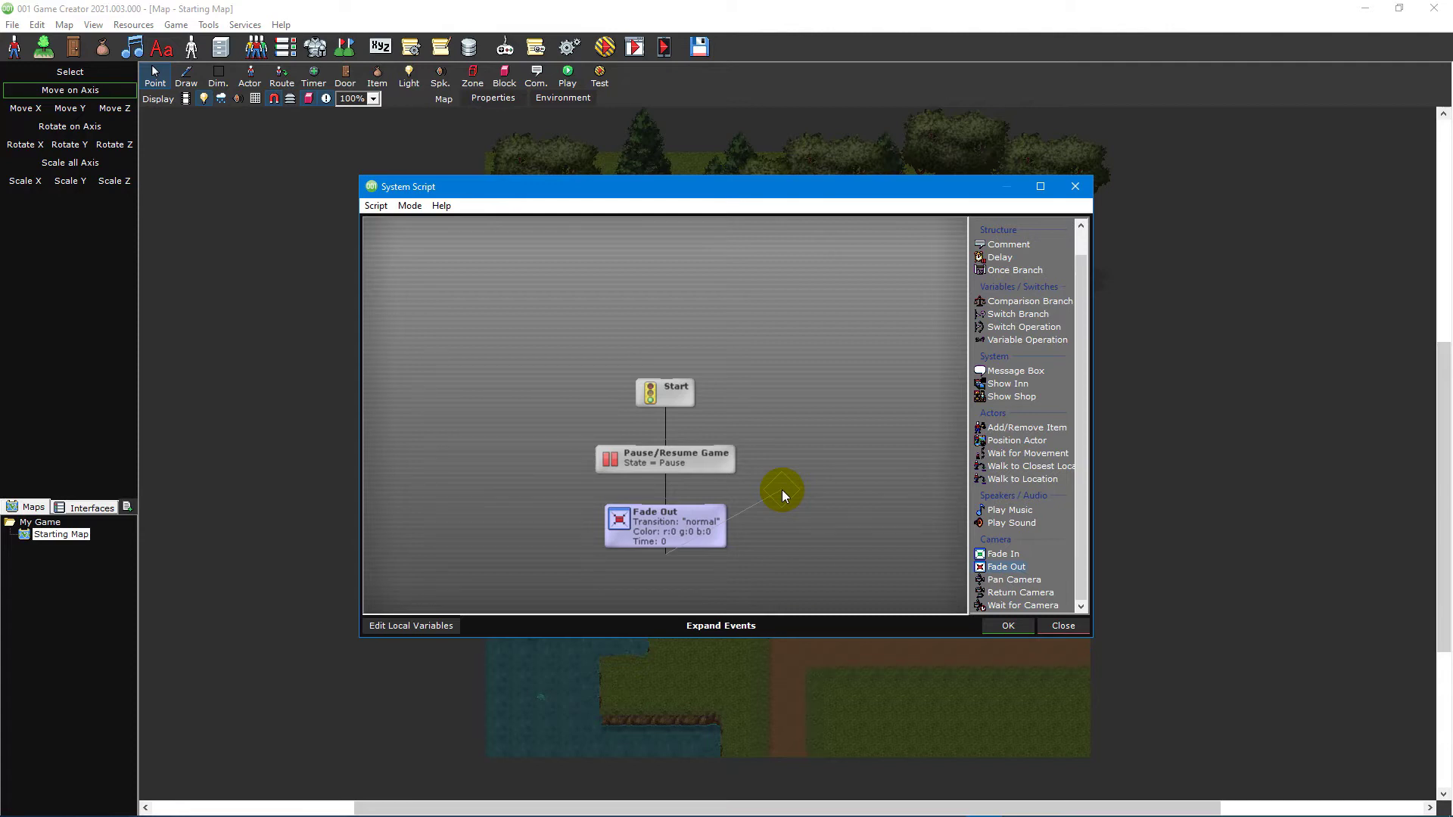
Add a Show/Hide HUD event from the Camera category after Fade Out, with the HUD set to Invisible.
left_click(793, 627)
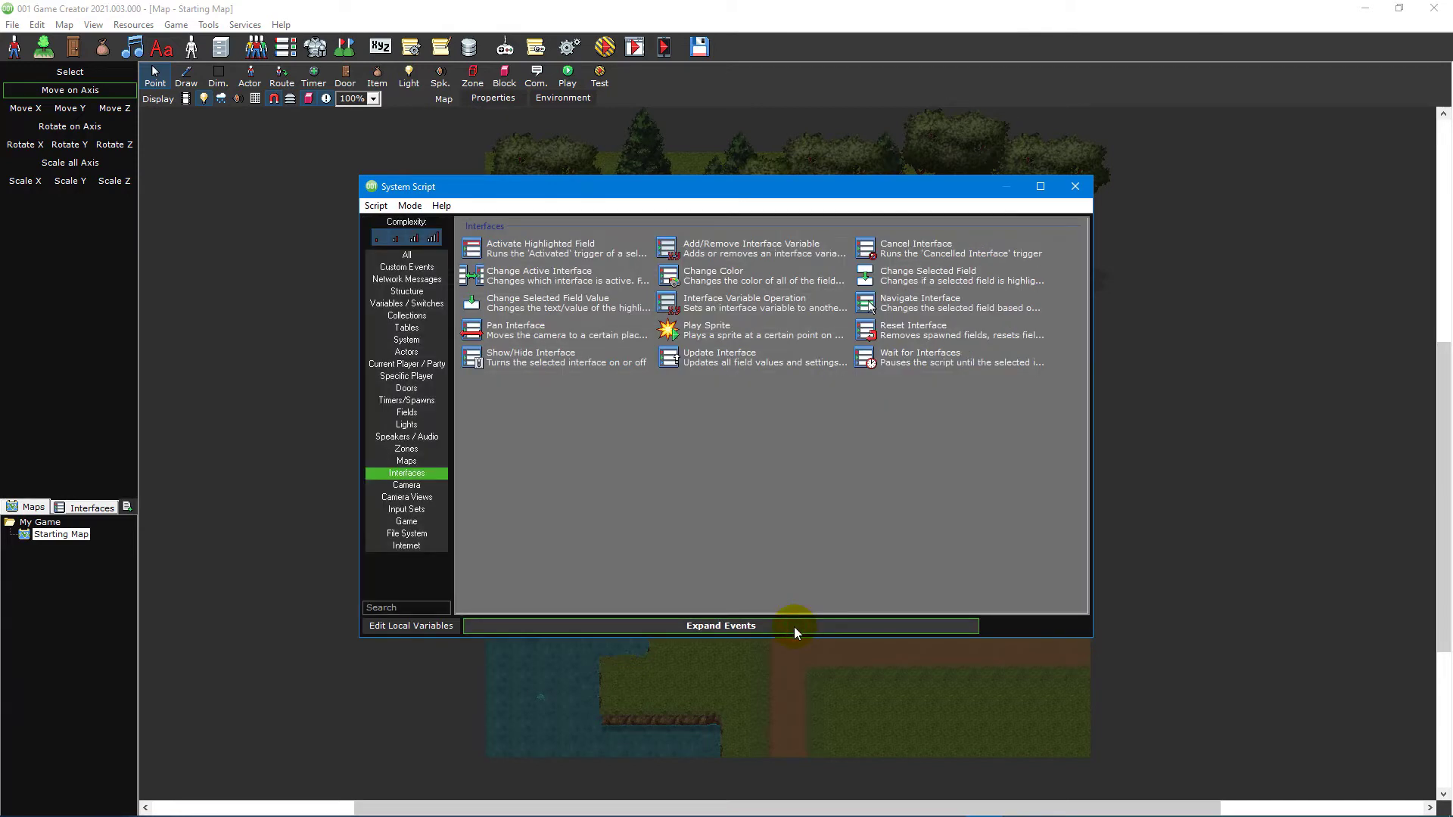
left_click(418, 485)
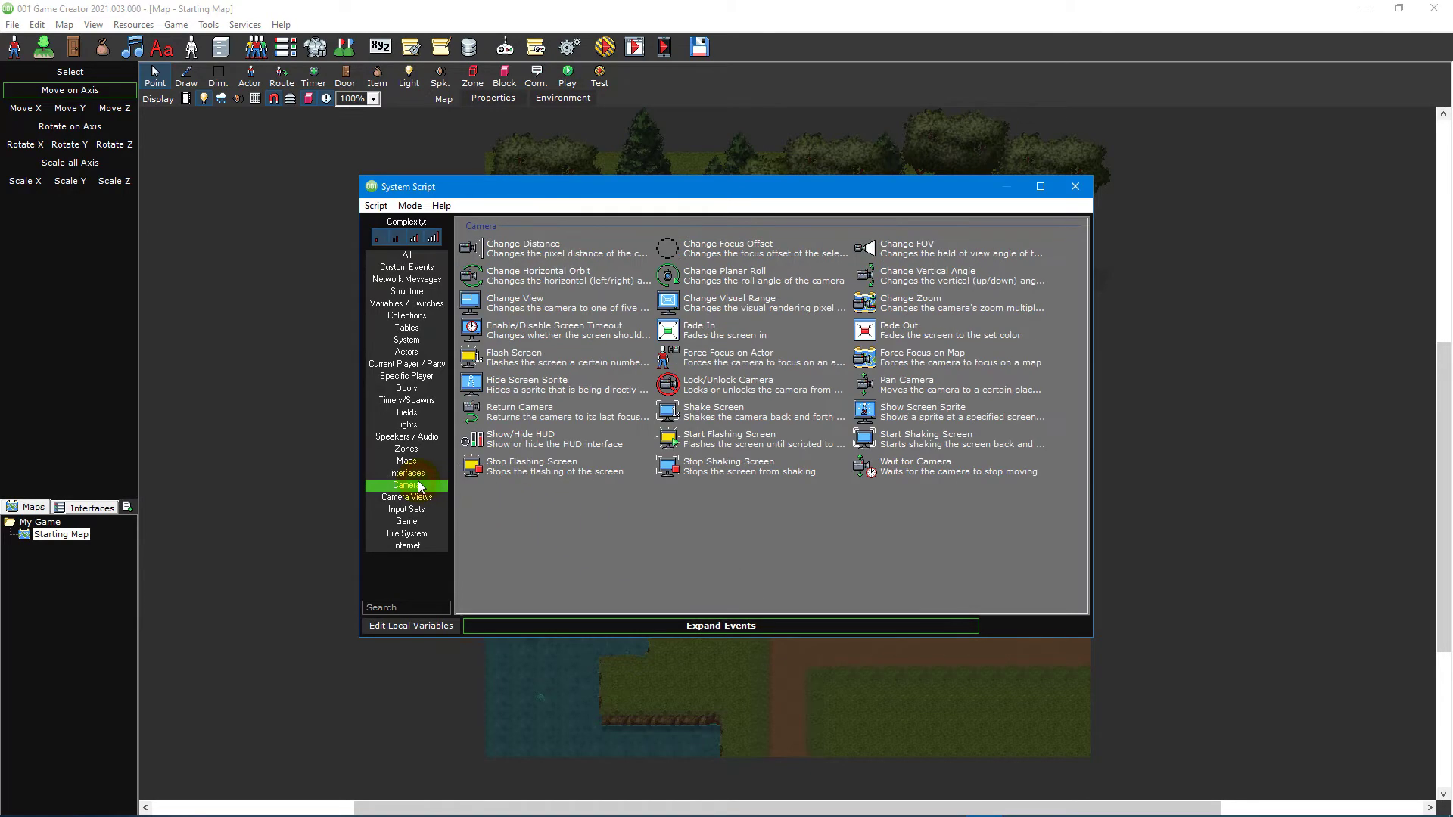
left_click(598, 445)
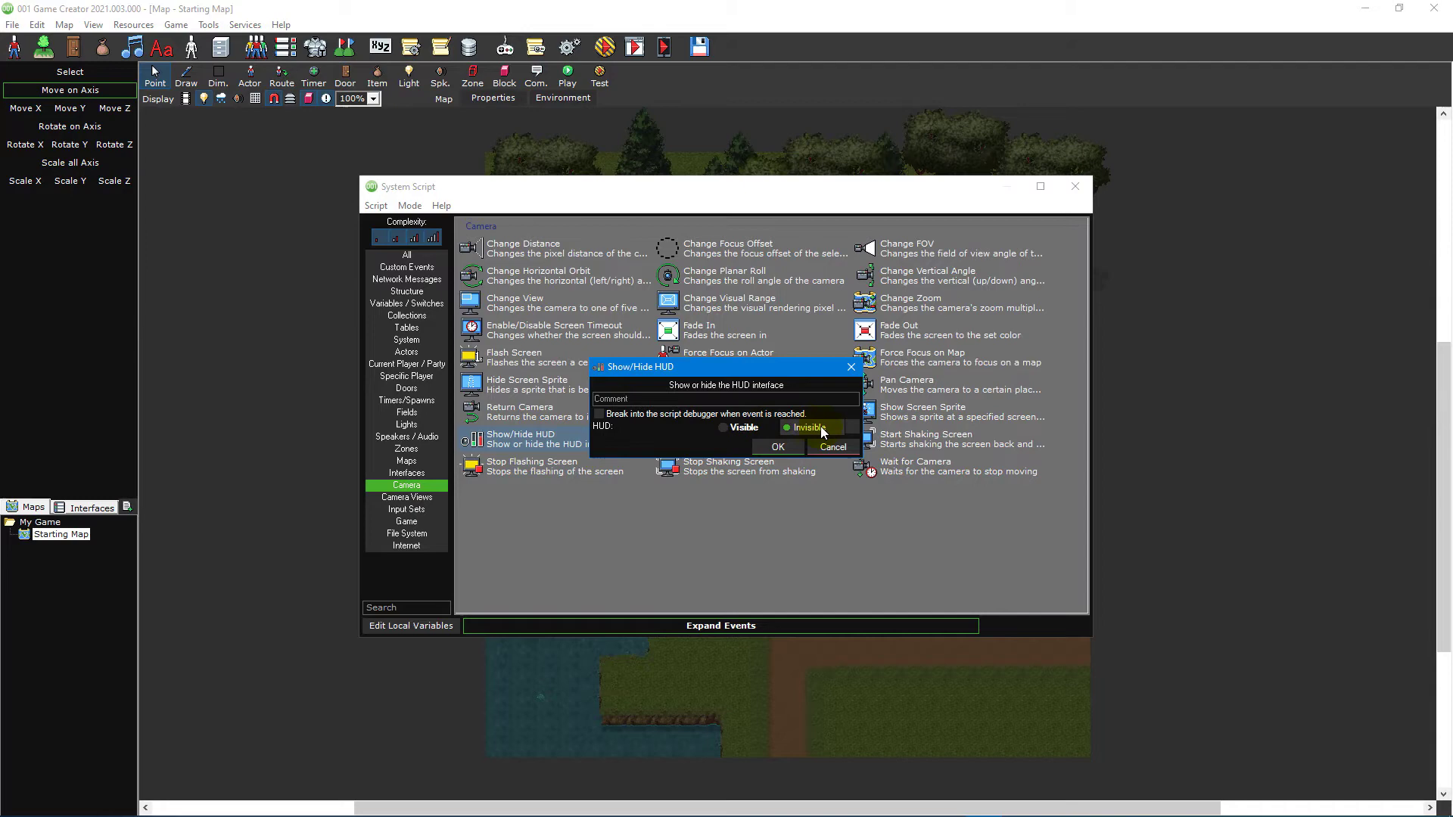
left_click(788, 446)
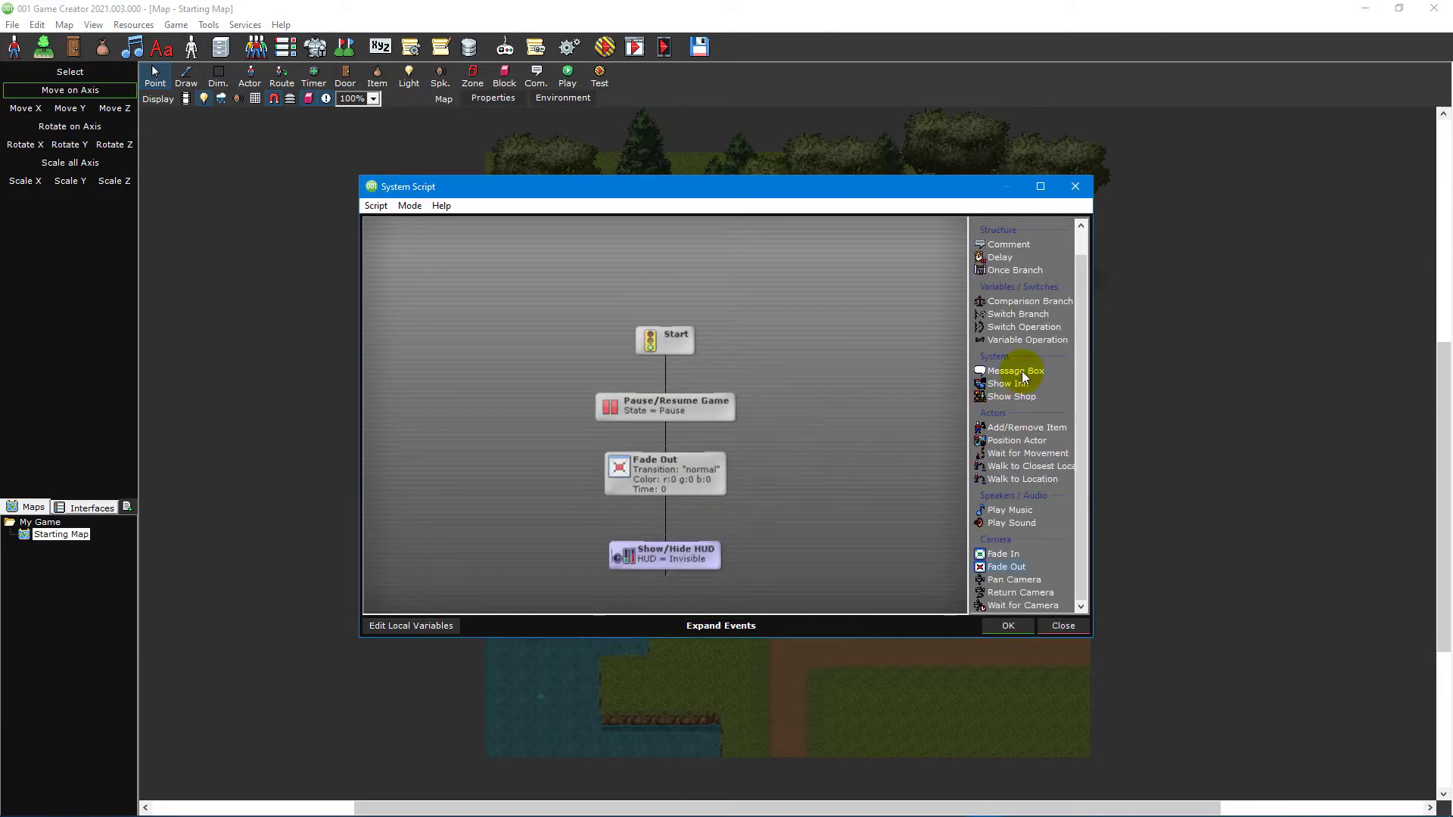
Add a Message Box event asking "What would you like to do?" with the choices "New Game" and "Load Game".
left_click_drag(1022, 376, 870, 487)
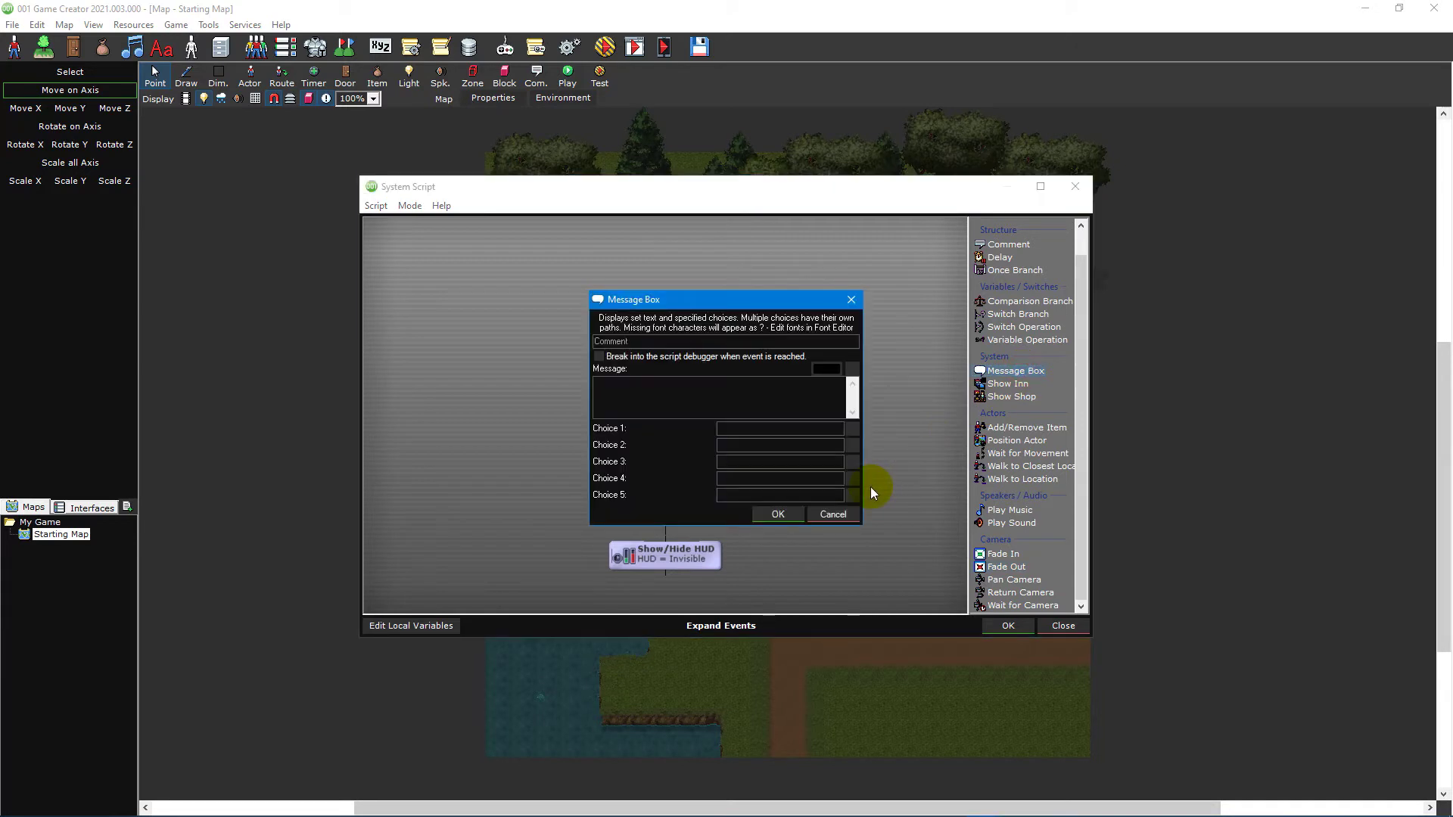
left_click(769, 409)
type("What would you like to do?")
key("Tab")
type("New Game")
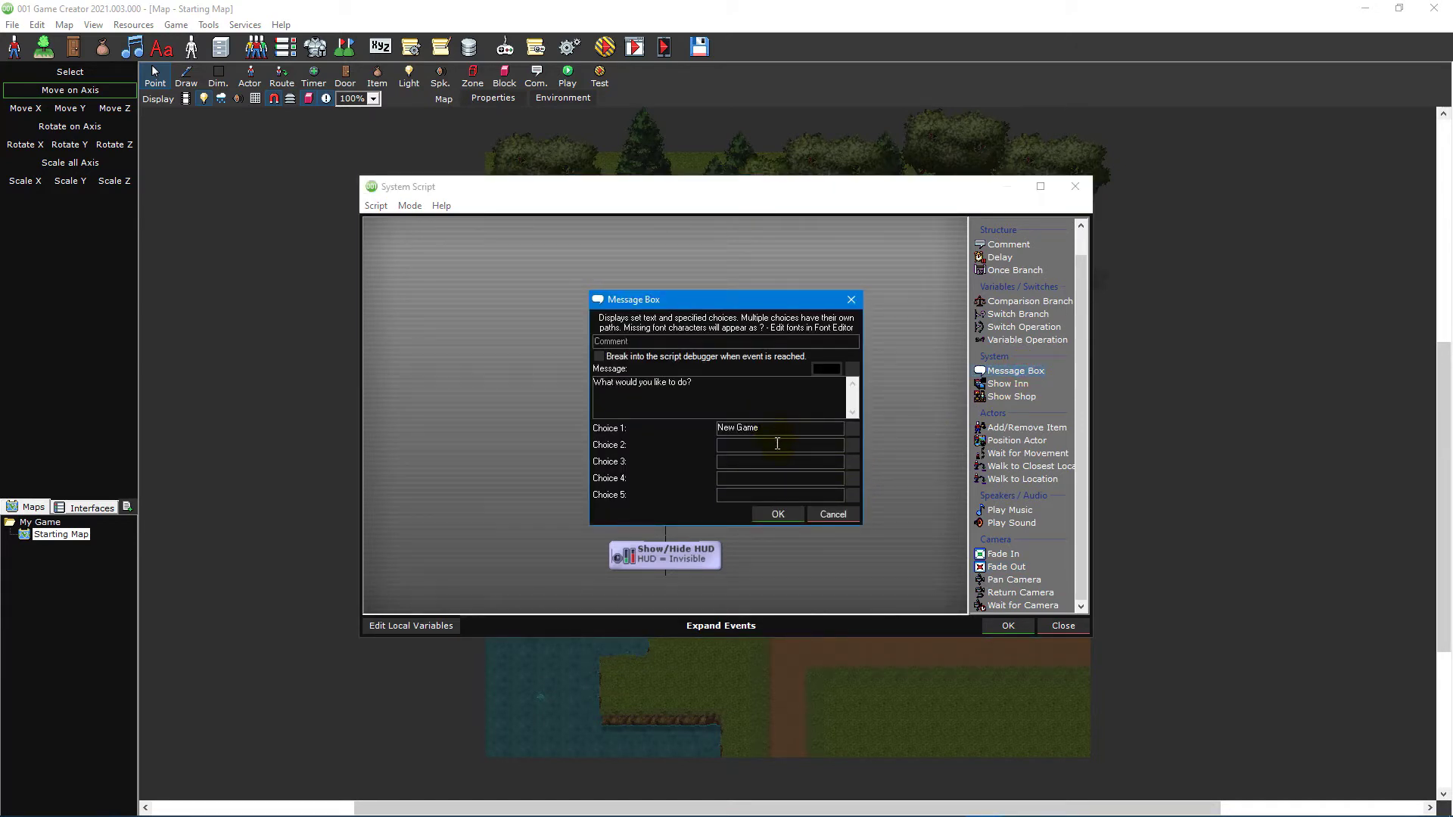
left_click(778, 444)
type("Load Game")
left_click(776, 514)
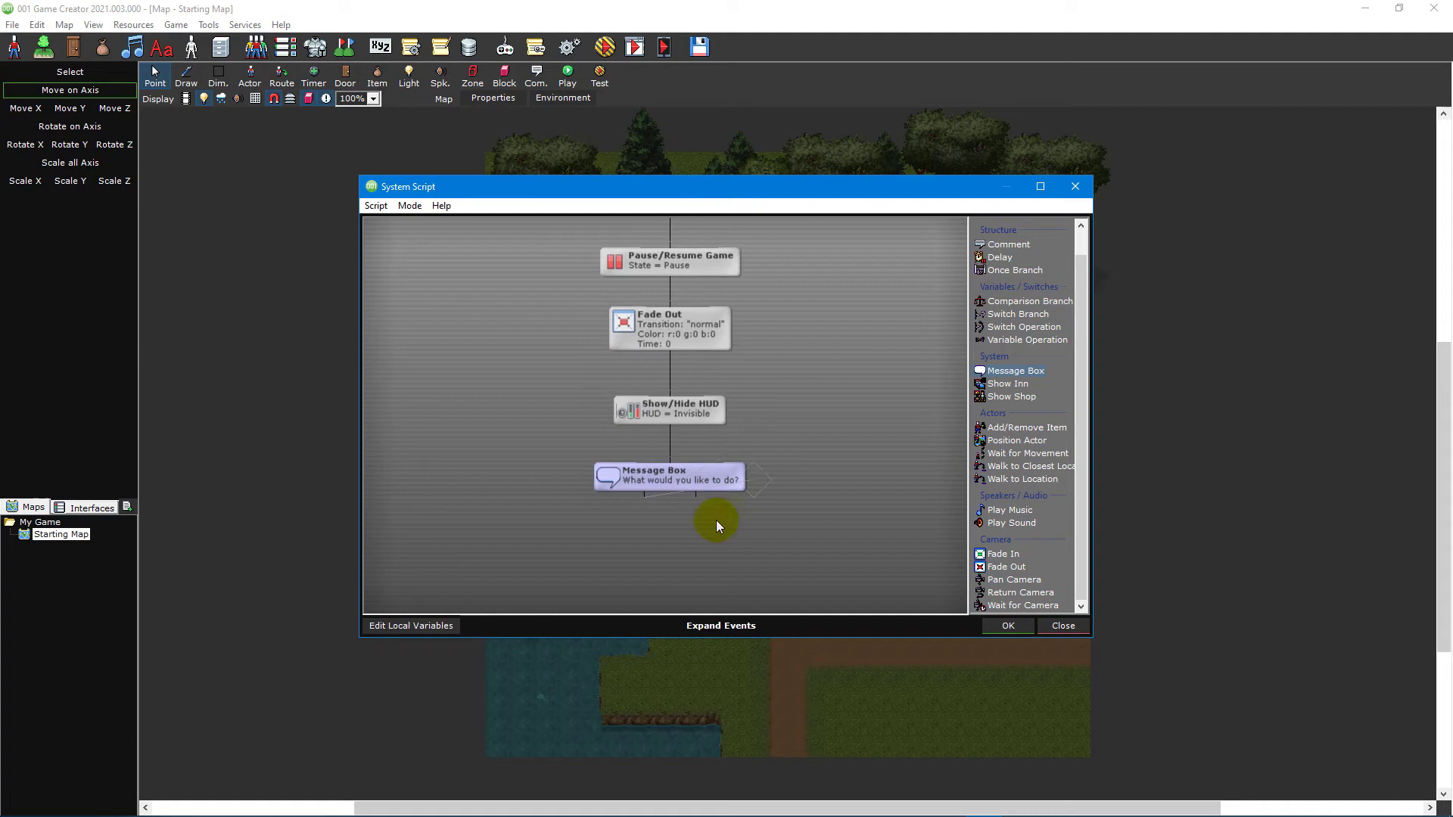
Add a Fade In event with the normal transition and time 1 to the New Game path, placed below and left of the message box.
mouse_move(643, 491)
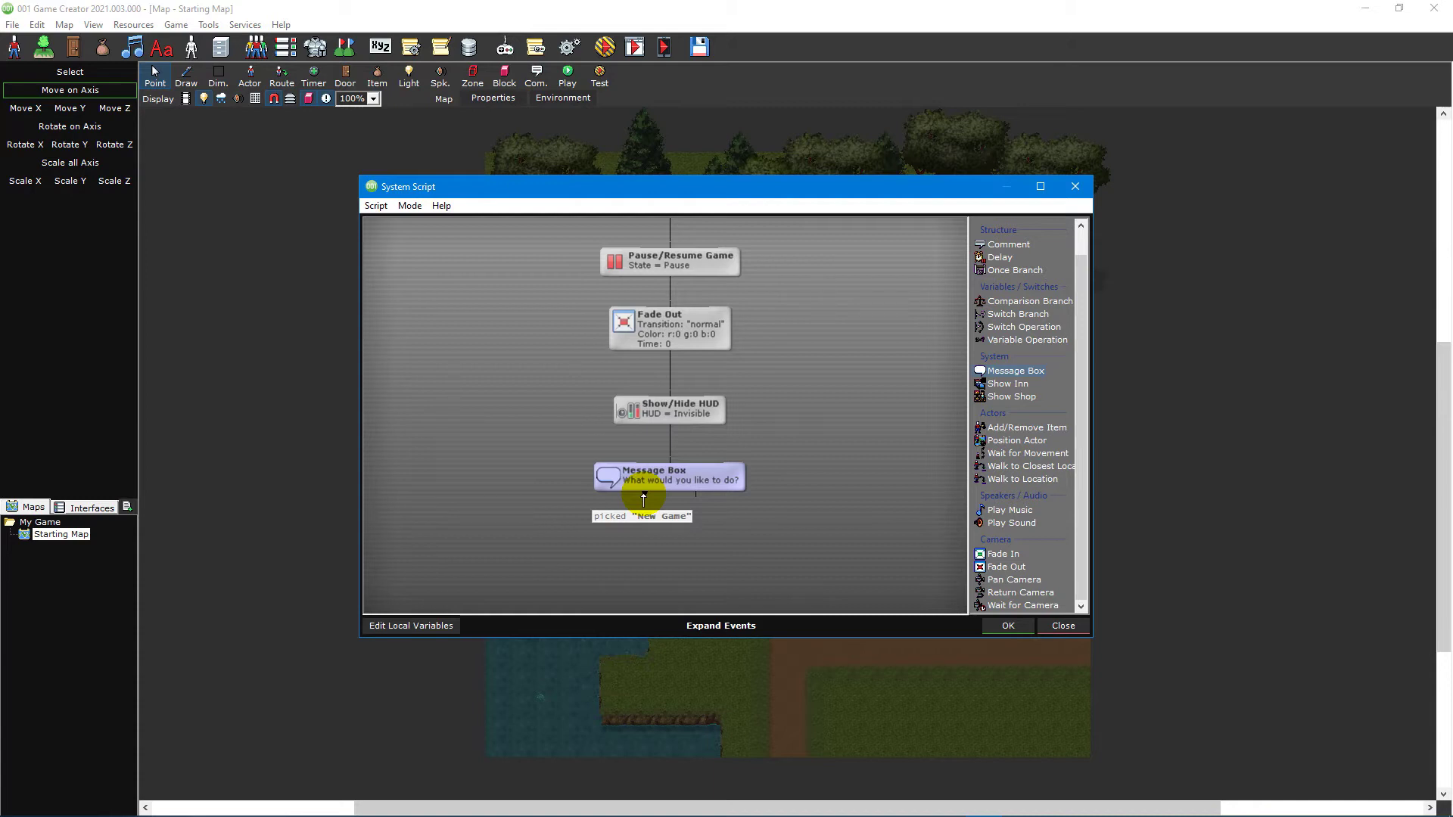
double_click(1004, 556)
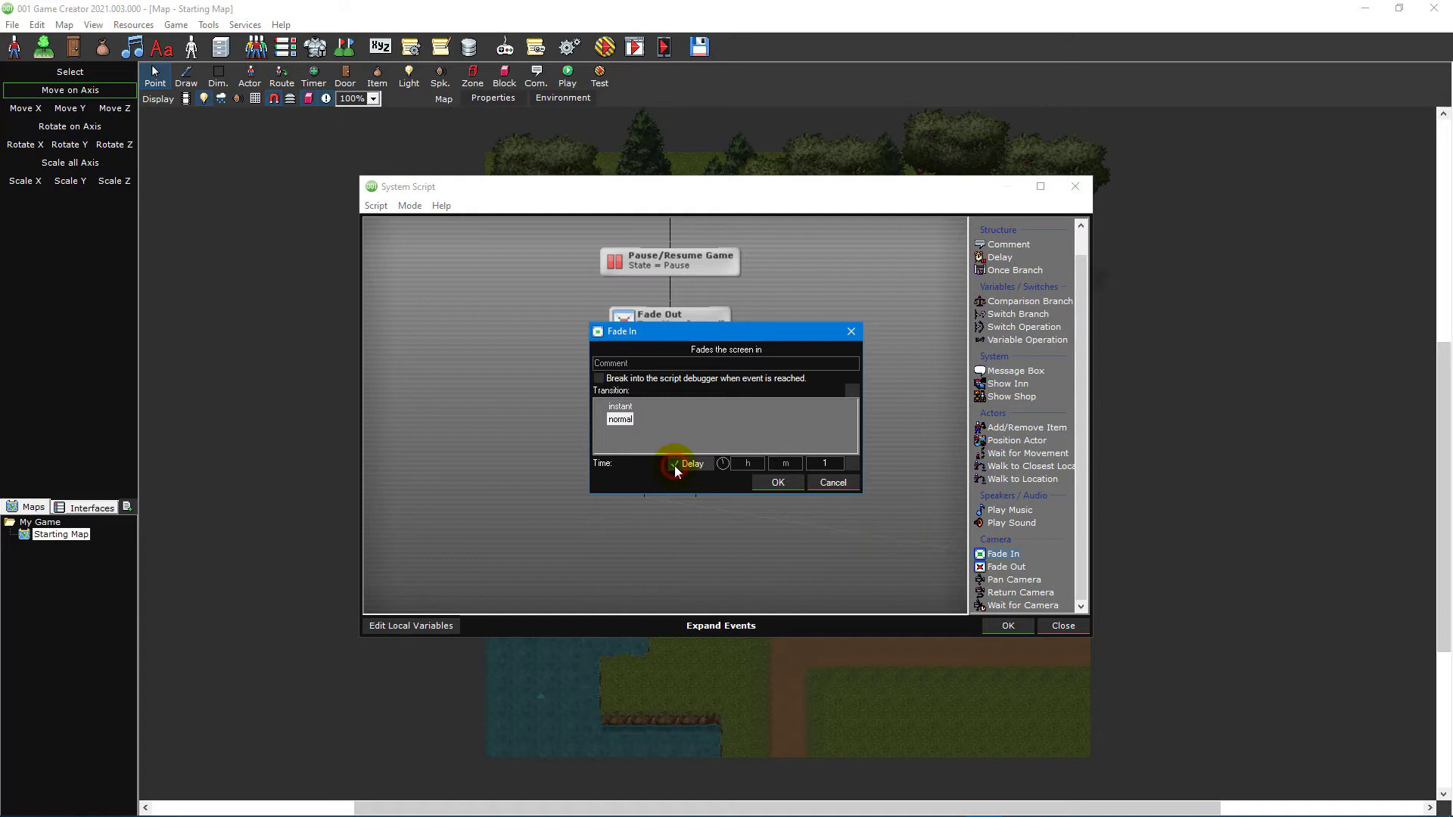
left_click(797, 483)
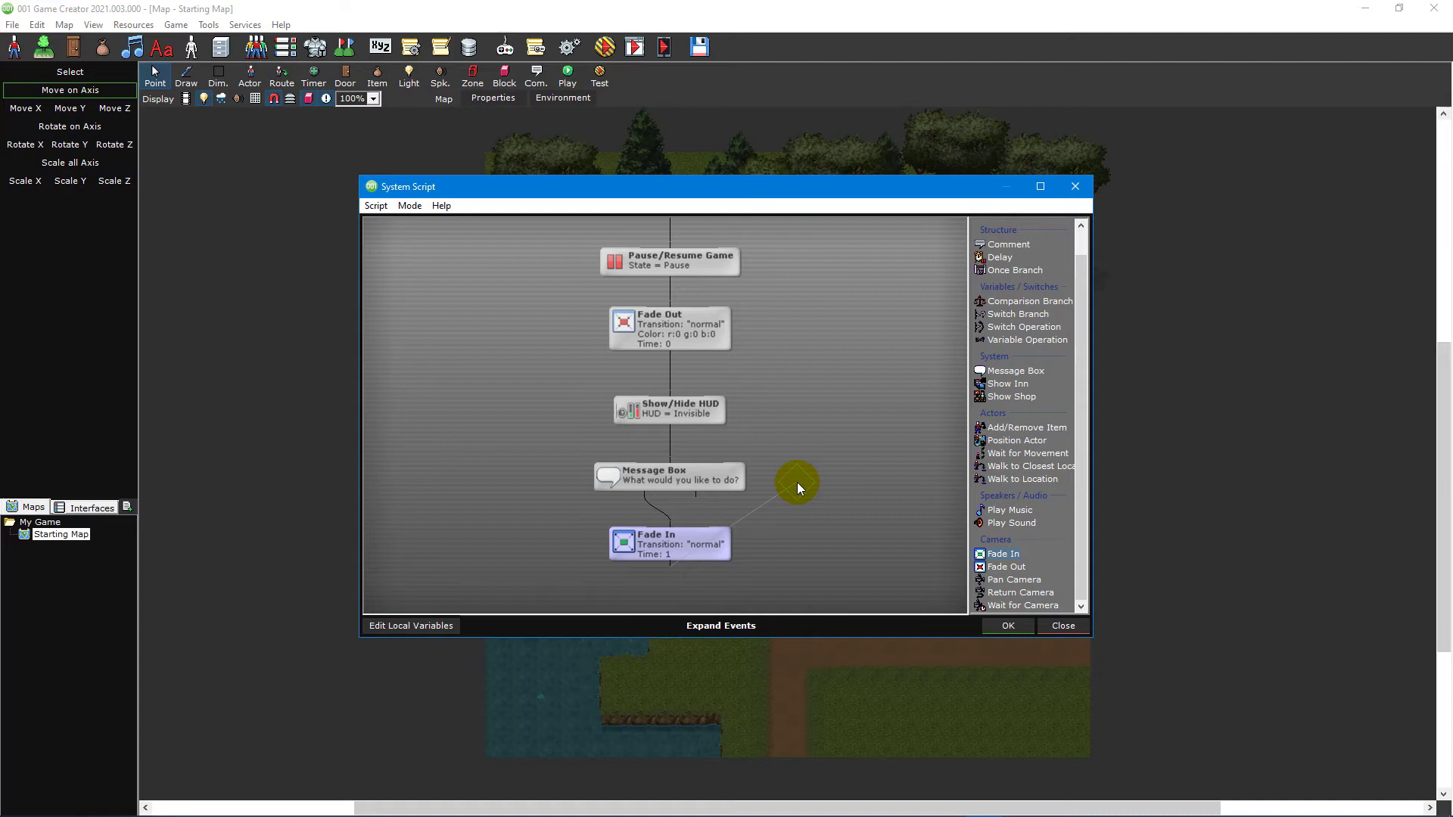
left_click(797, 483)
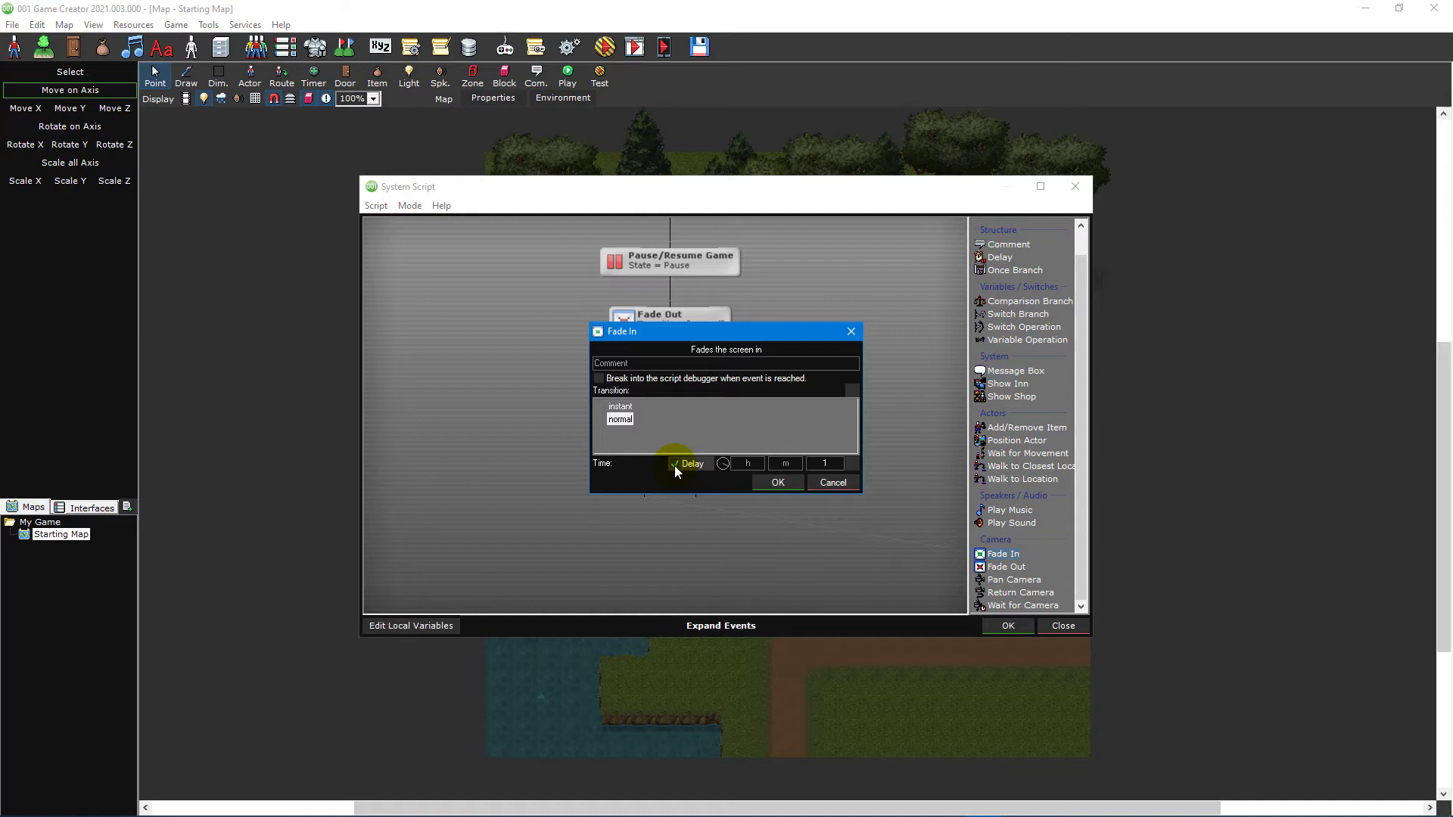
left_click(780, 482)
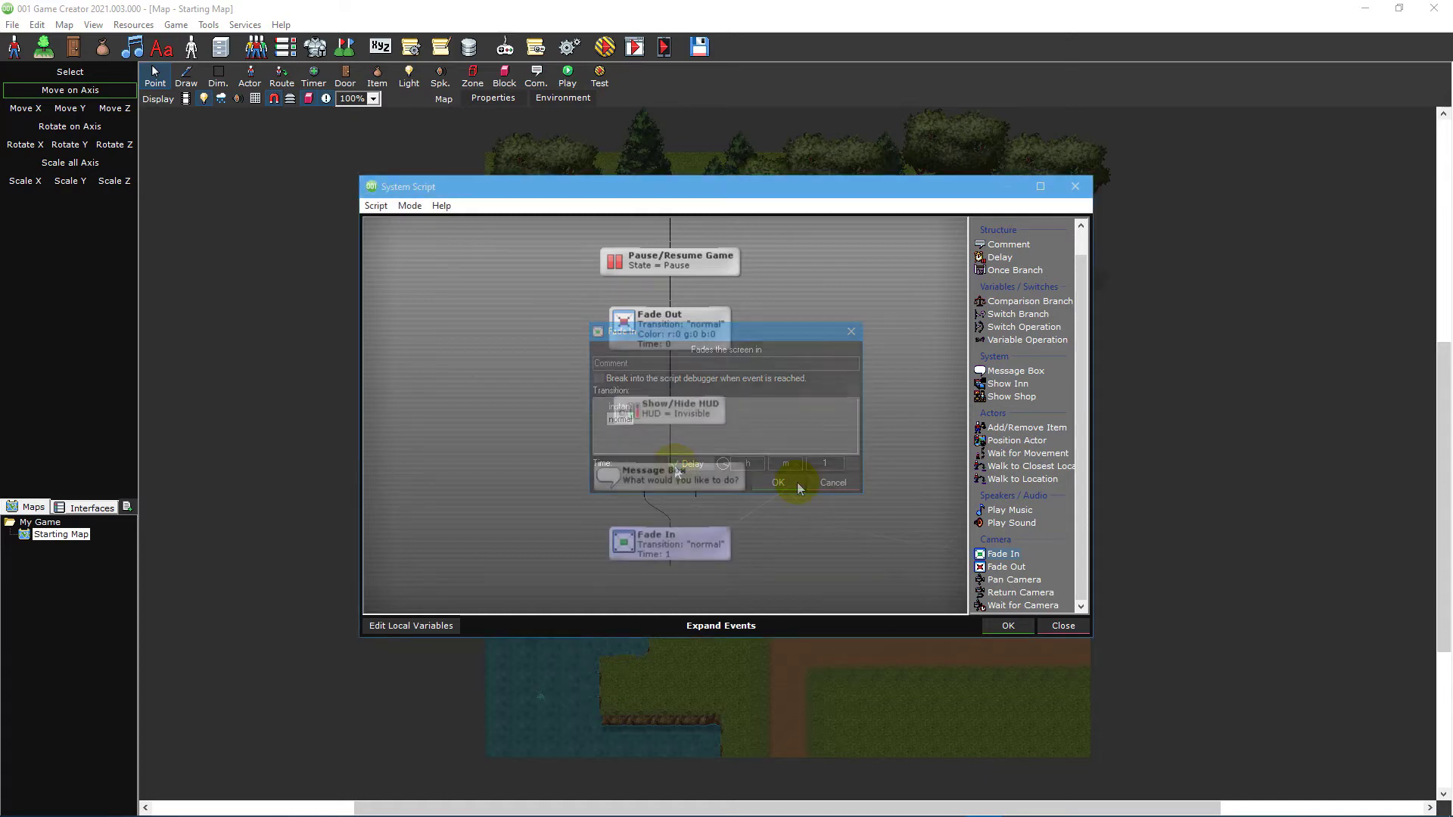
left_click_drag(703, 464, 609, 462)
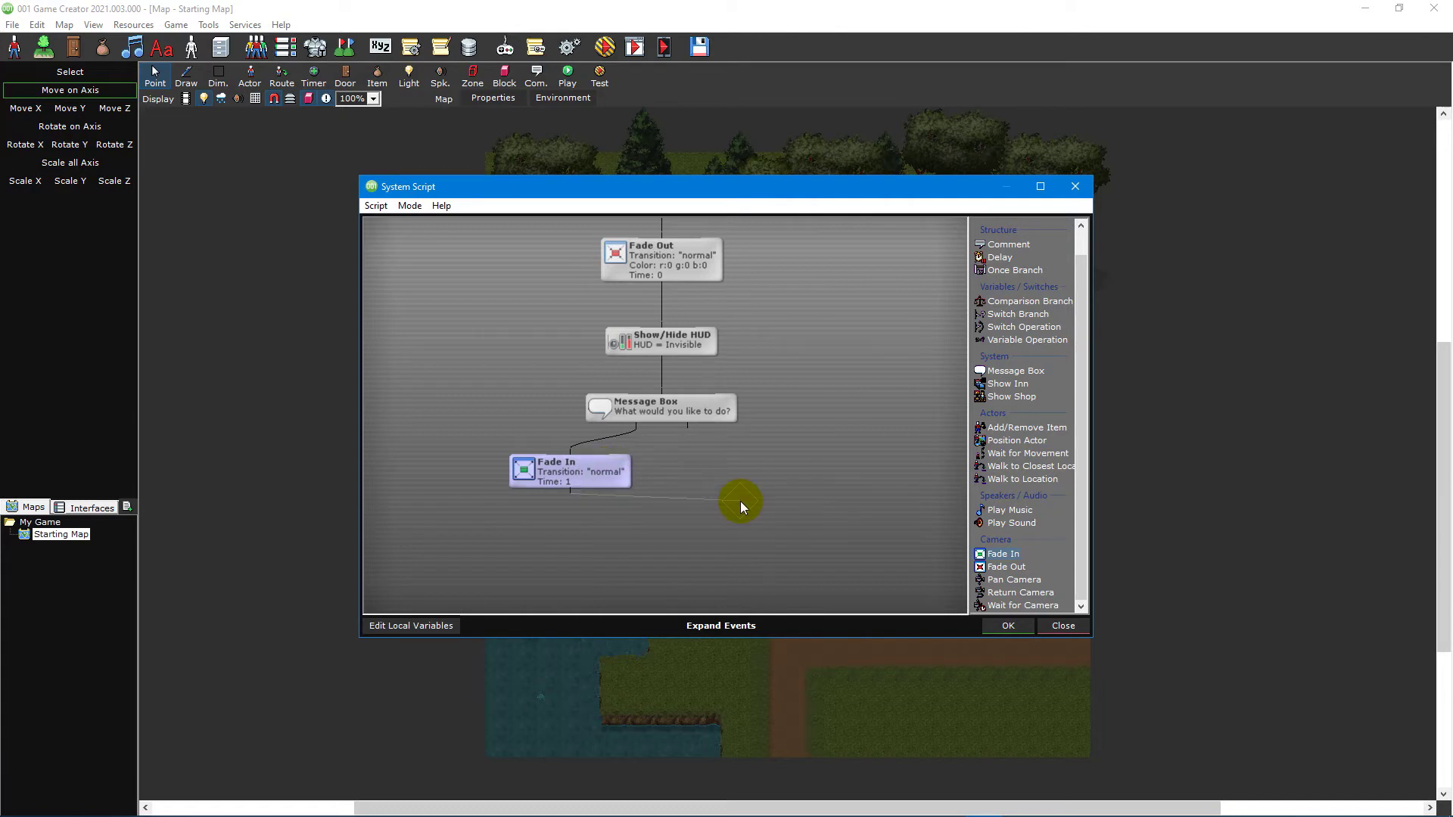
Copy the Pause/Resume Game event and paste it into the script, connected directly beneath Fade In on the New Game path.
left_click_drag(740, 501, 739, 567)
left_click(708, 262)
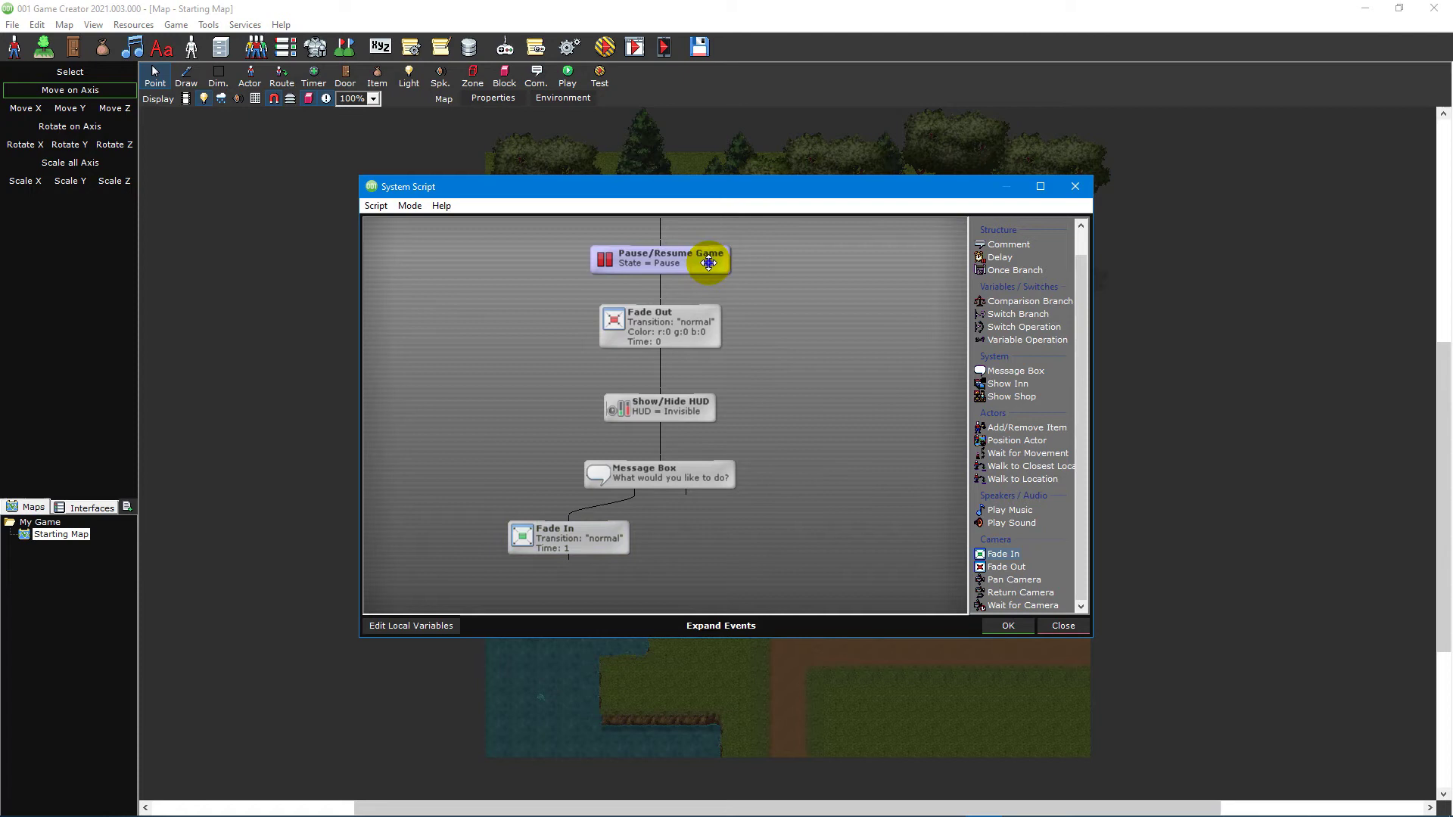
right_click(708, 262)
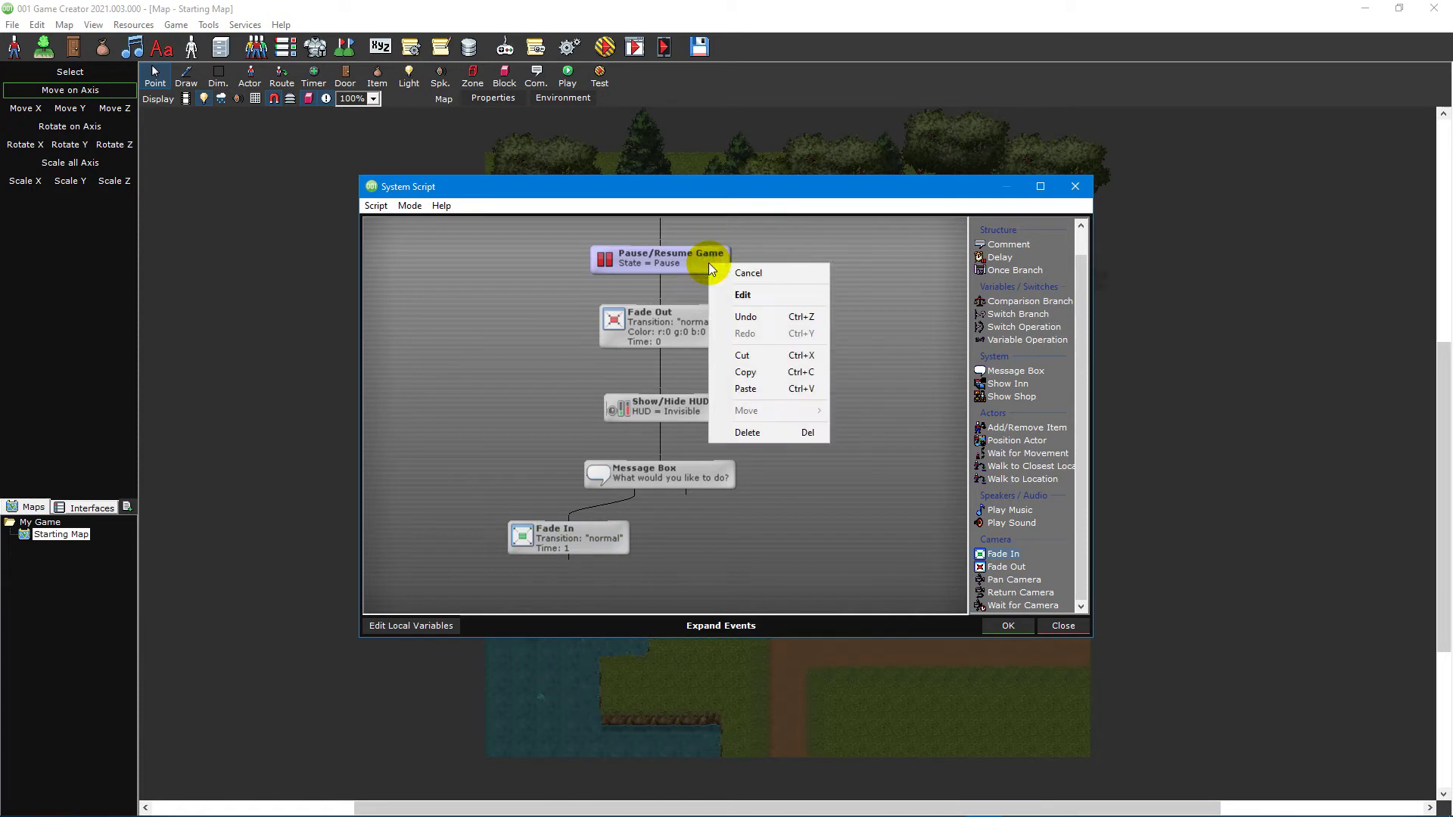
left_click(773, 374)
right_click(740, 532)
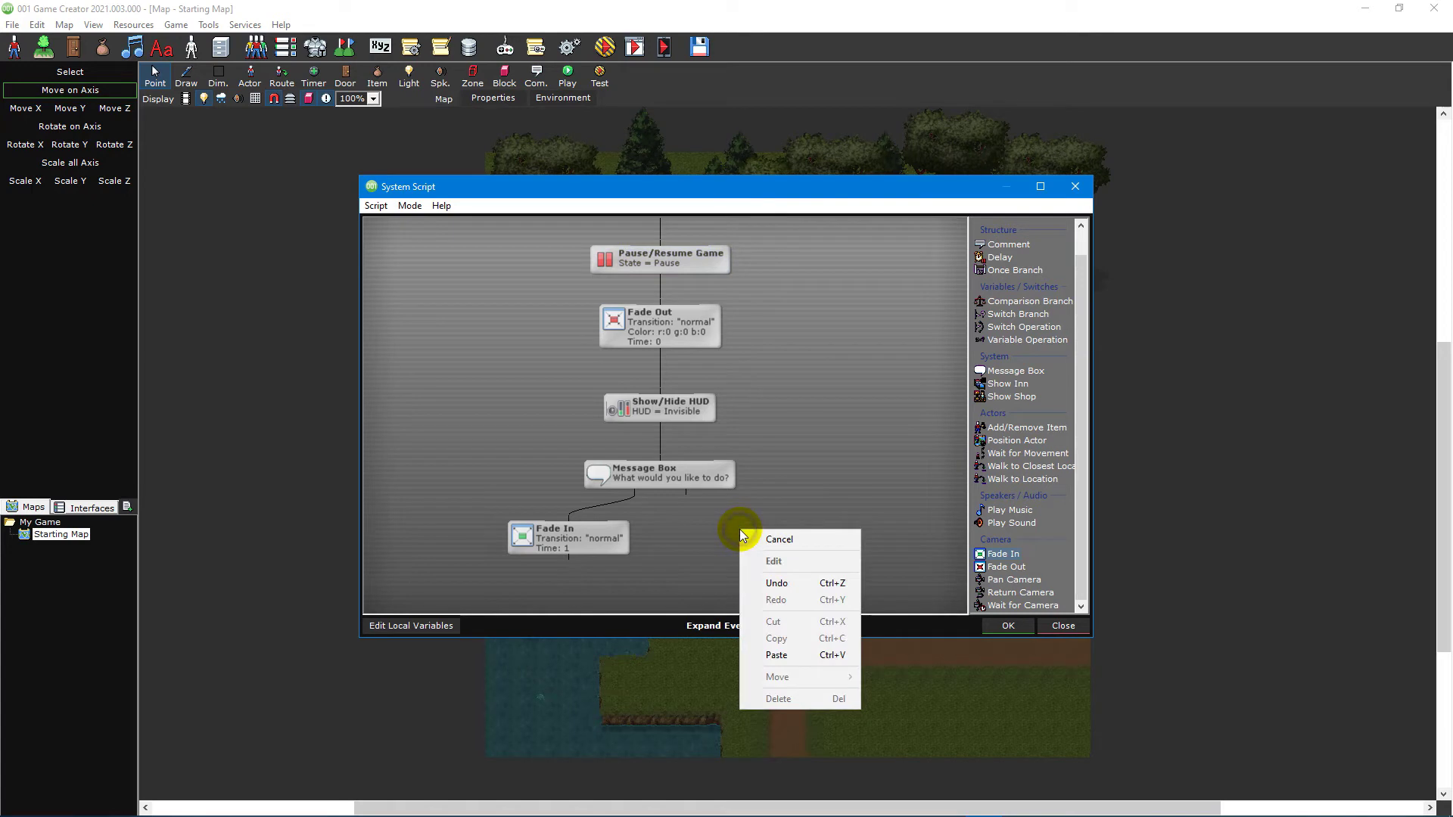
left_click(795, 663)
left_click_drag(796, 581, 815, 446)
left_click_drag(804, 395, 634, 466)
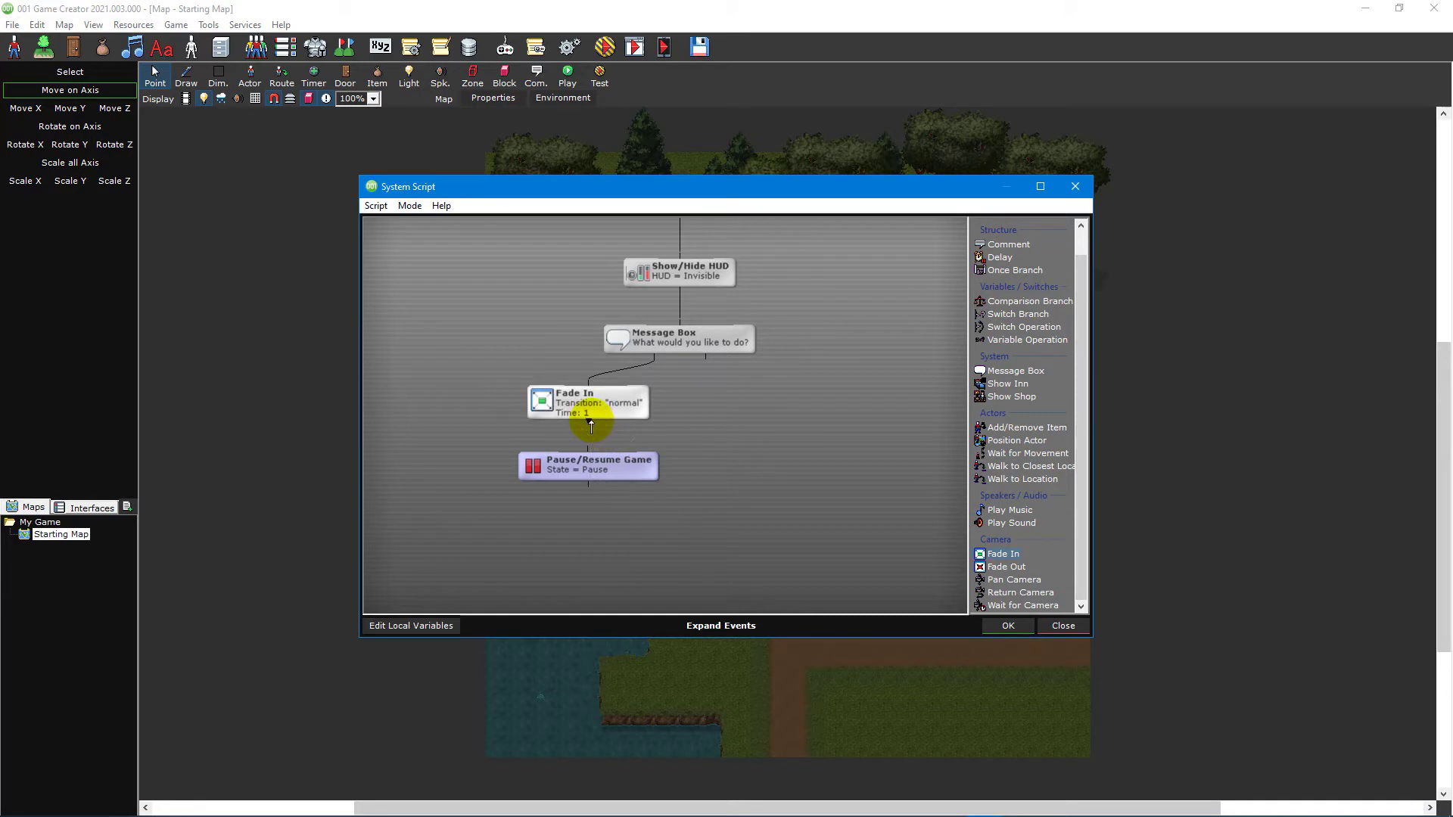
left_click_drag(591, 426, 635, 471)
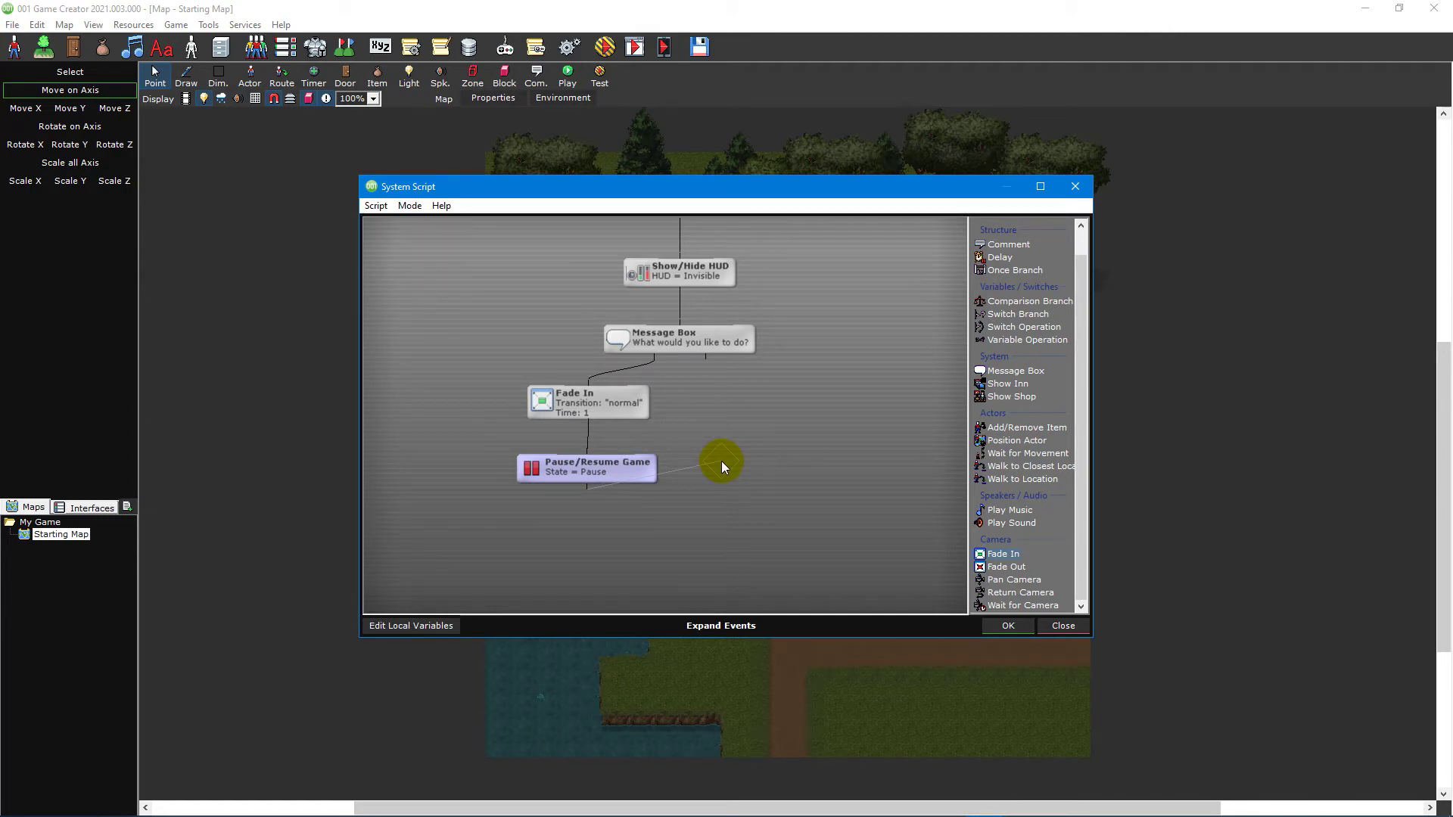
Set the pasted Pause/Resume Game event on the New Game path to the Resume state.
right_click(633, 468)
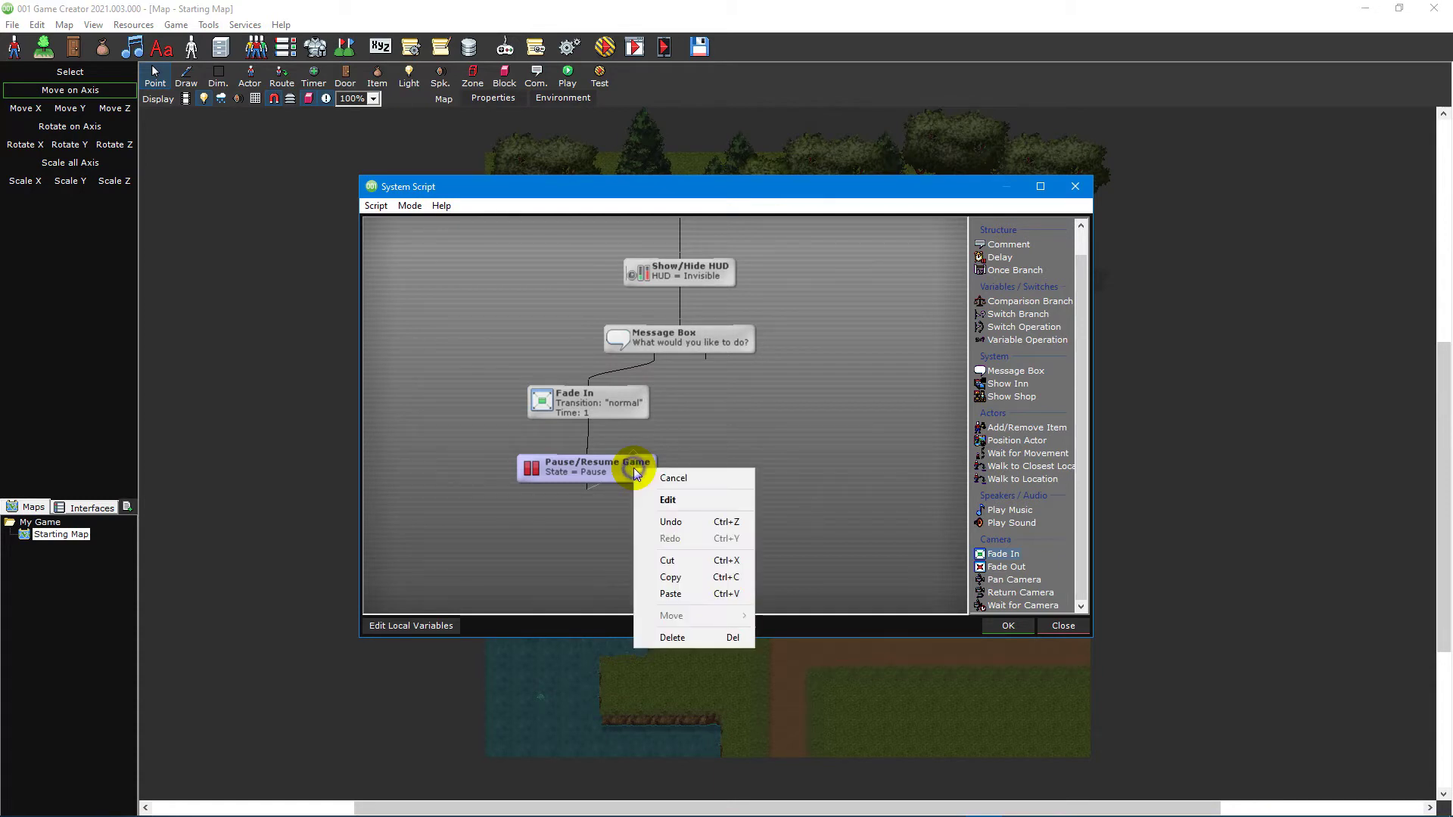
left_click(701, 501)
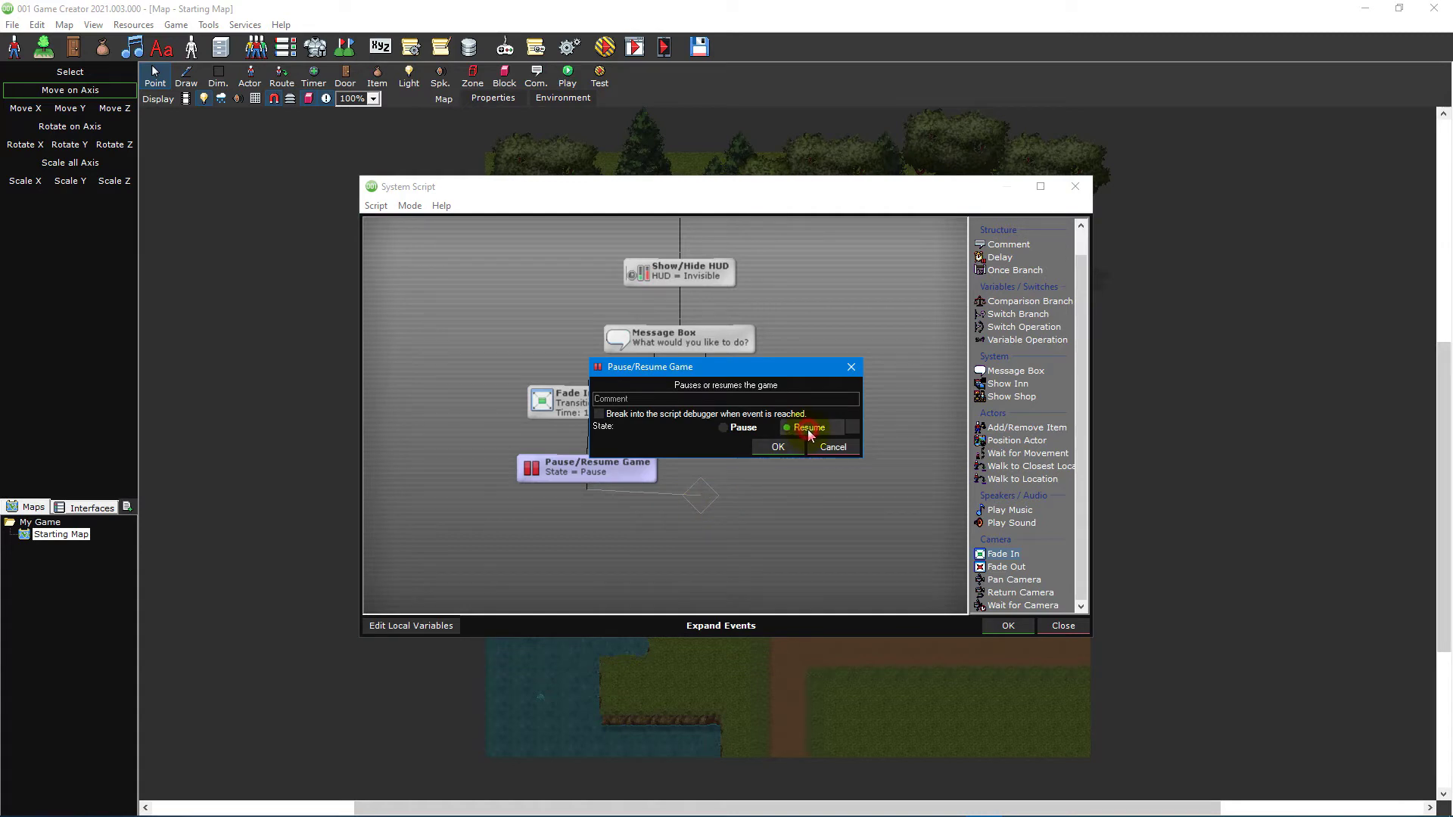
left_click(780, 447)
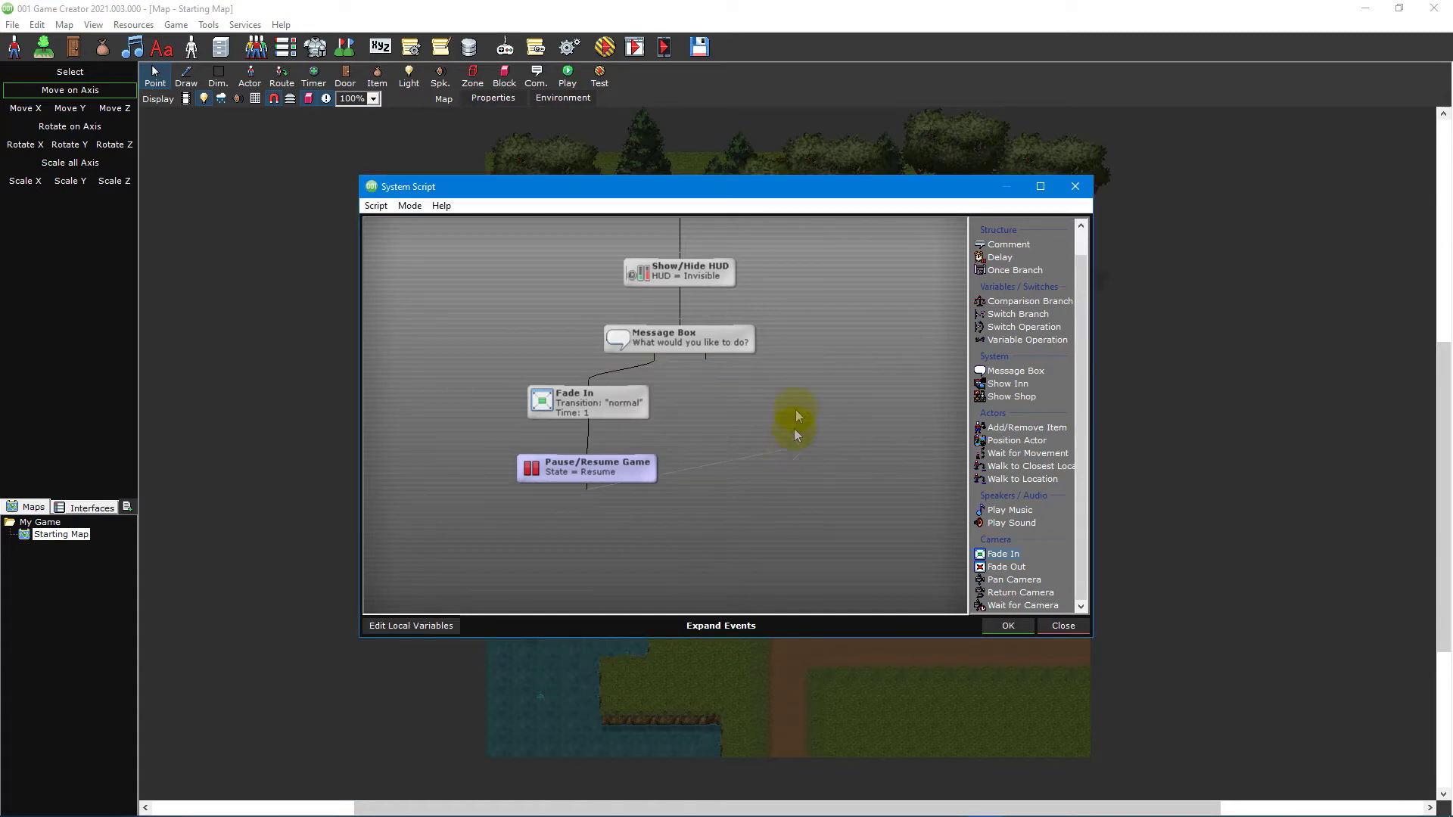
Copy the Show/Hide HUD event, paste it directly beneath Pause/Resume Game on the New Game path, and set its HUD to Visible.
right_click(712, 278)
left_click(745, 383)
right_click(699, 492)
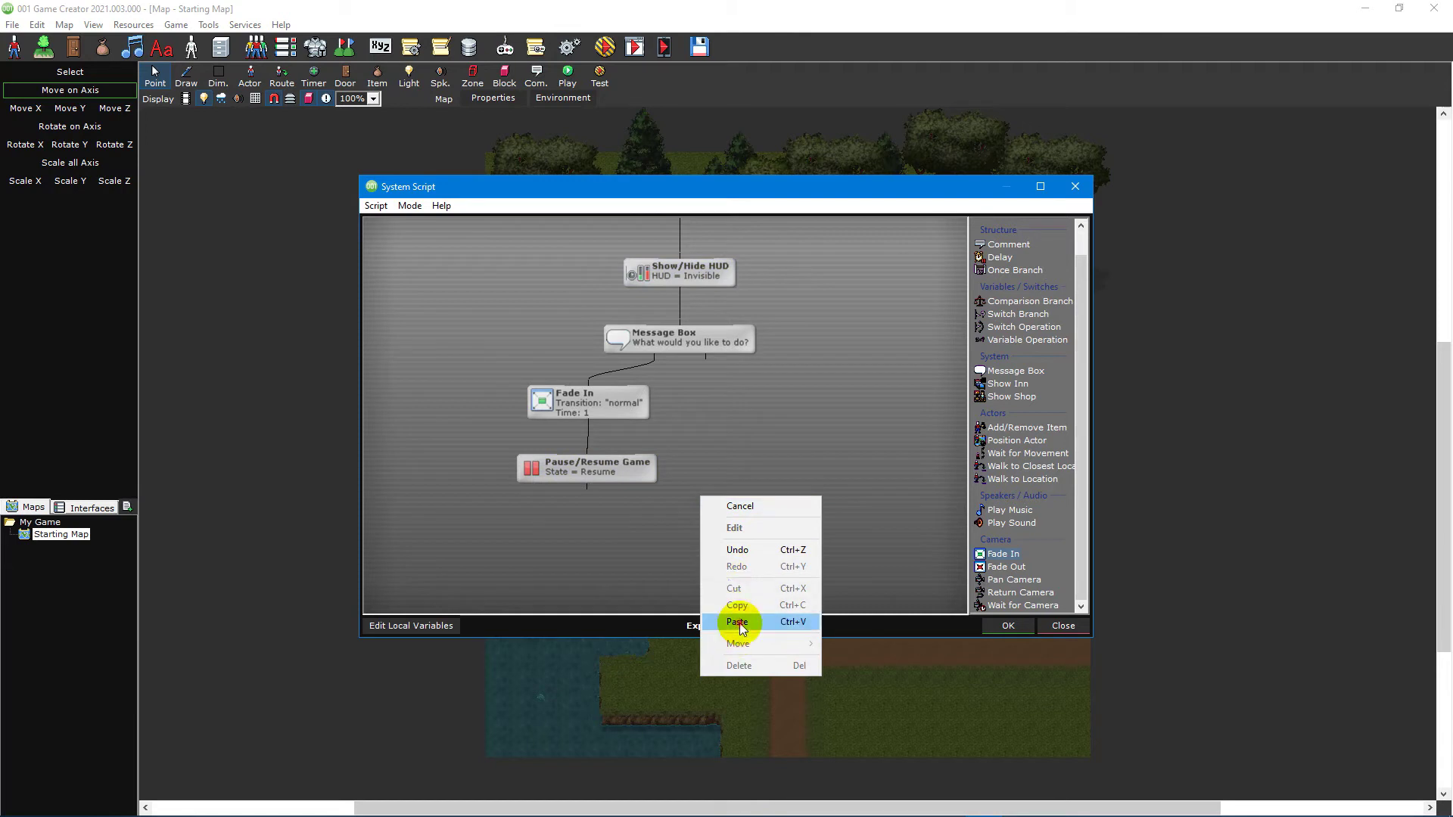
left_click(738, 617)
left_click_drag(691, 493, 622, 526)
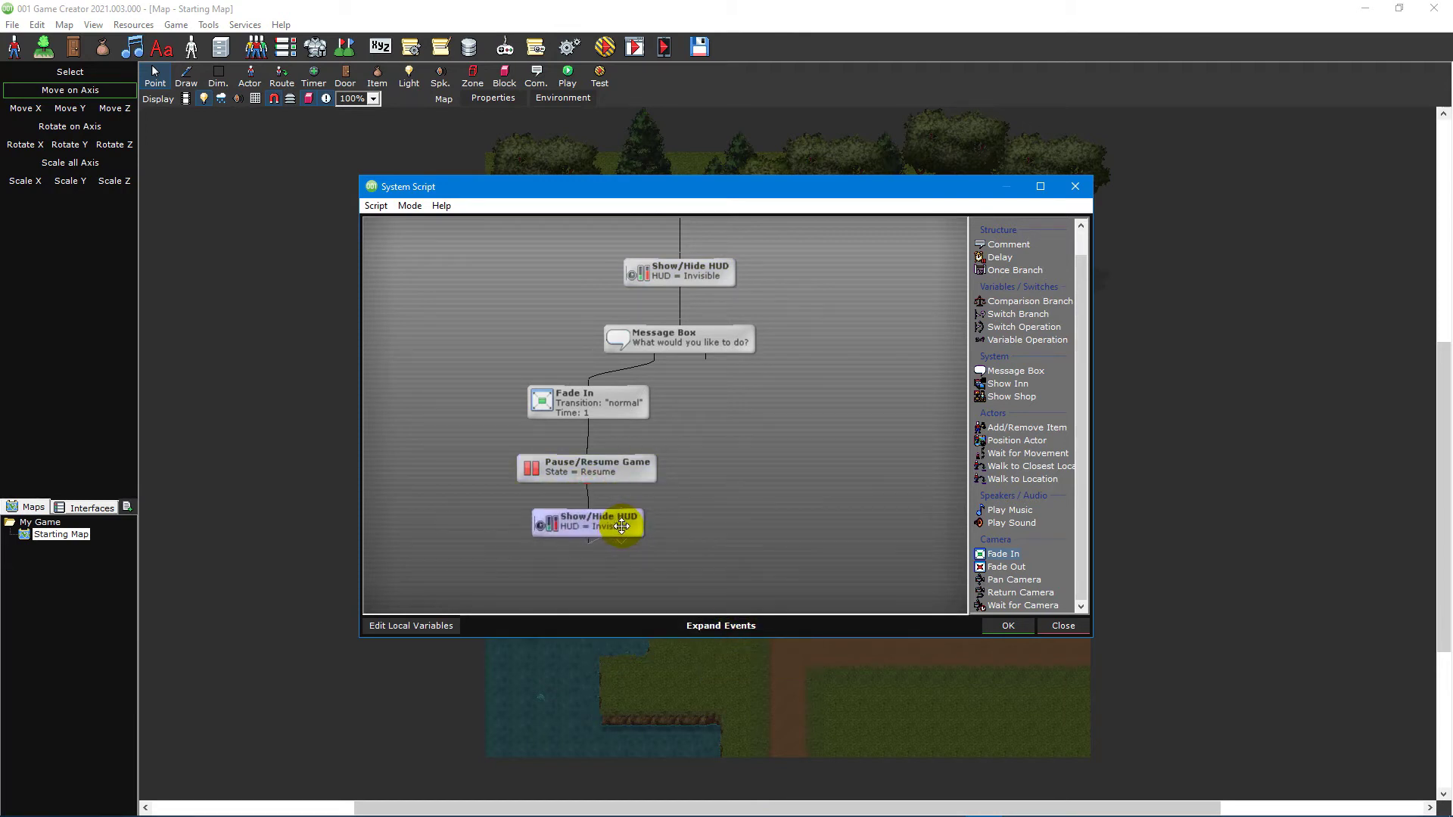
double_click(622, 526)
left_click(745, 430)
left_click(780, 446)
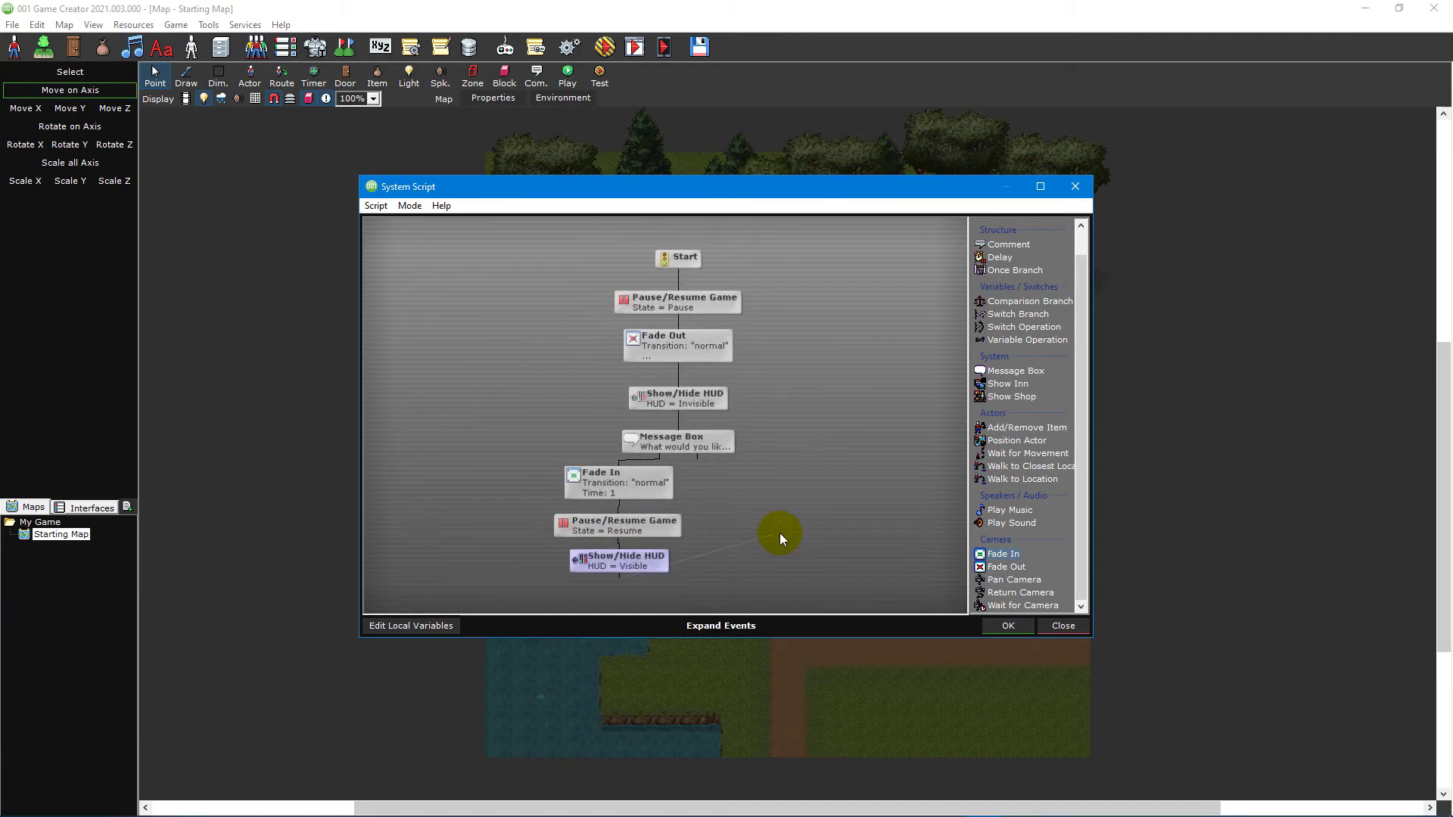
Add a Show Load Game event from the Game category to the Load Game path, below and right of the message box.
left_click(717, 436)
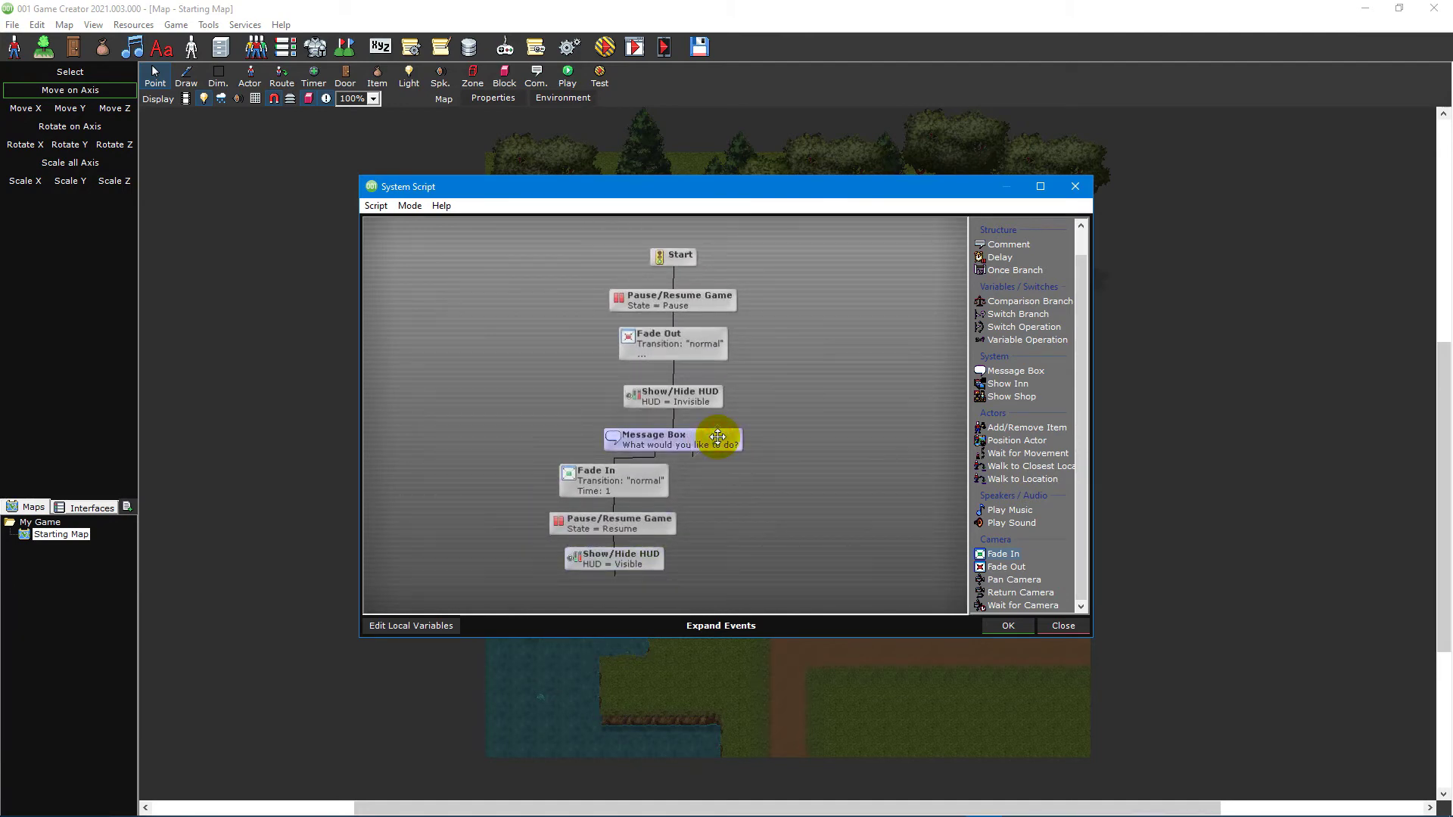
left_click(775, 625)
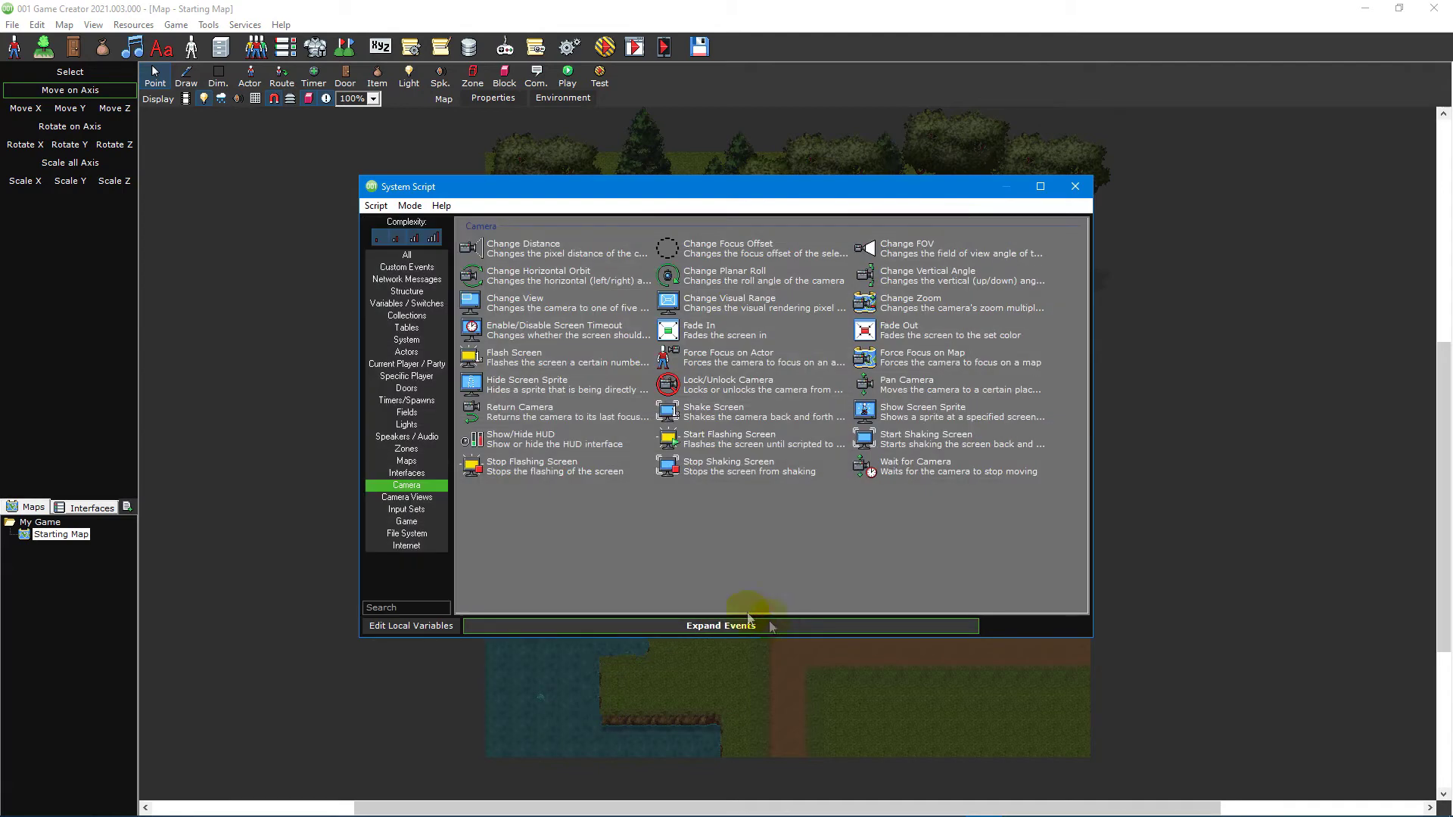
left_click(417, 523)
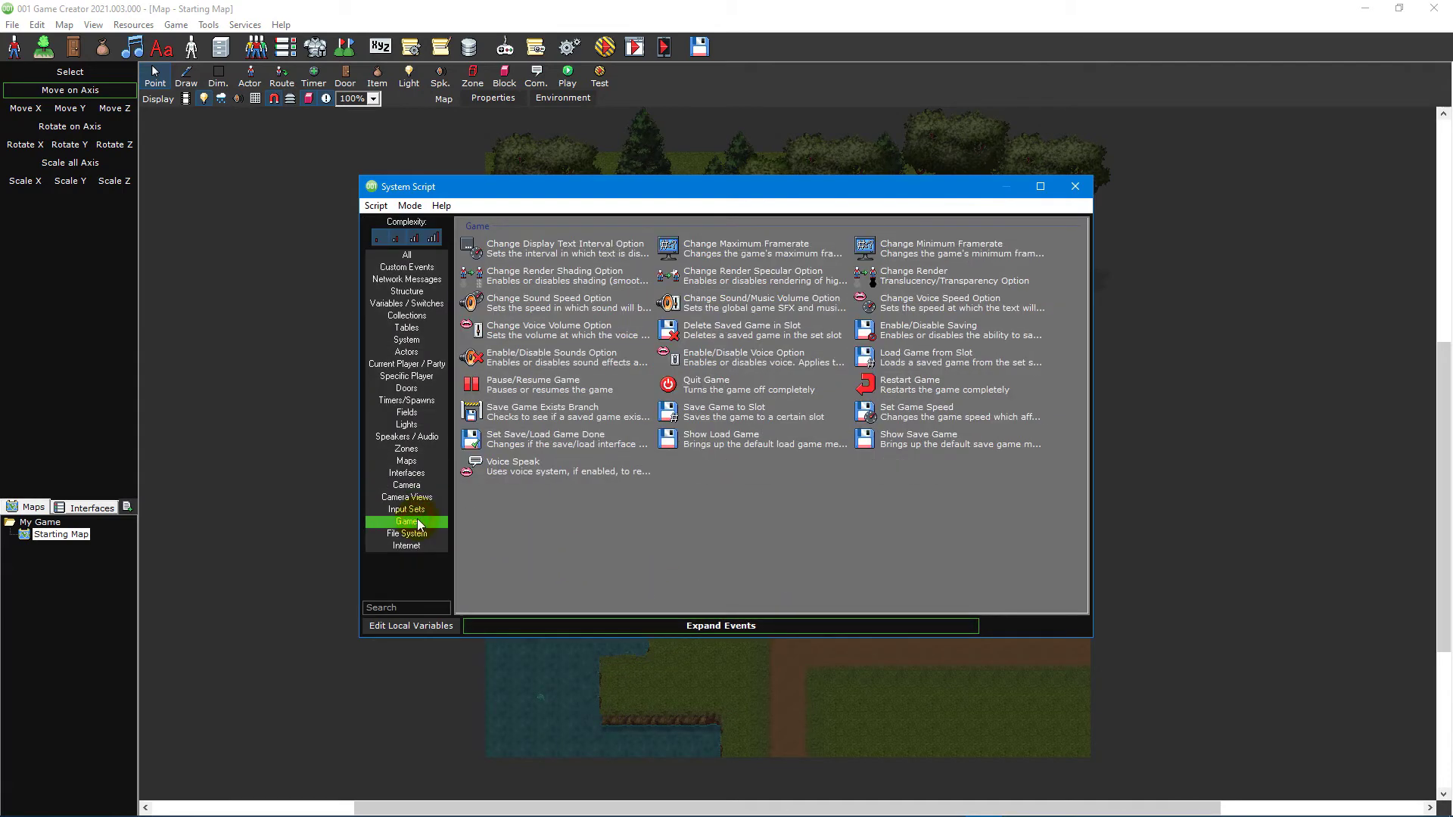
left_click(815, 445)
left_click_drag(813, 445, 779, 480)
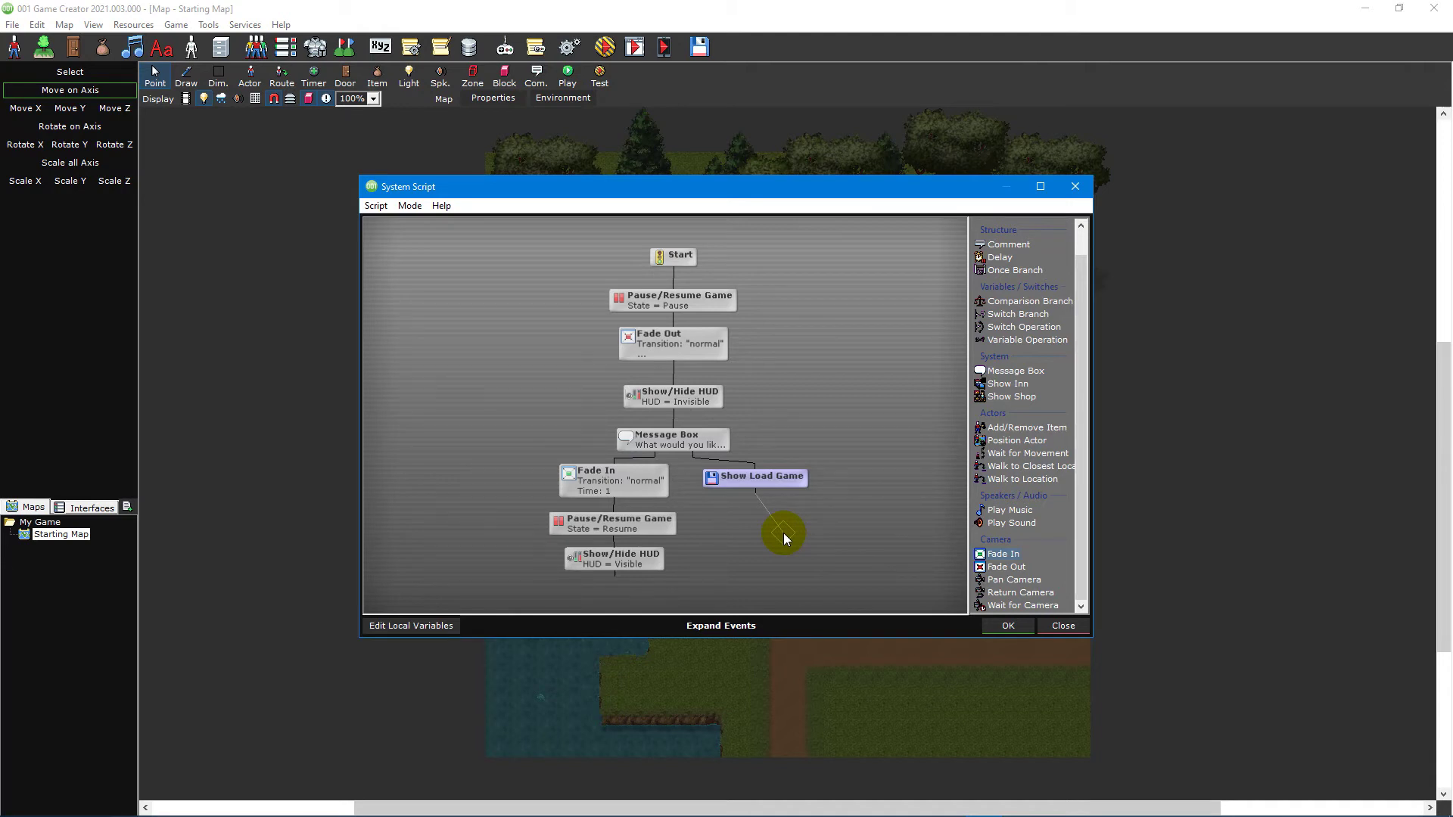
right_click(787, 483)
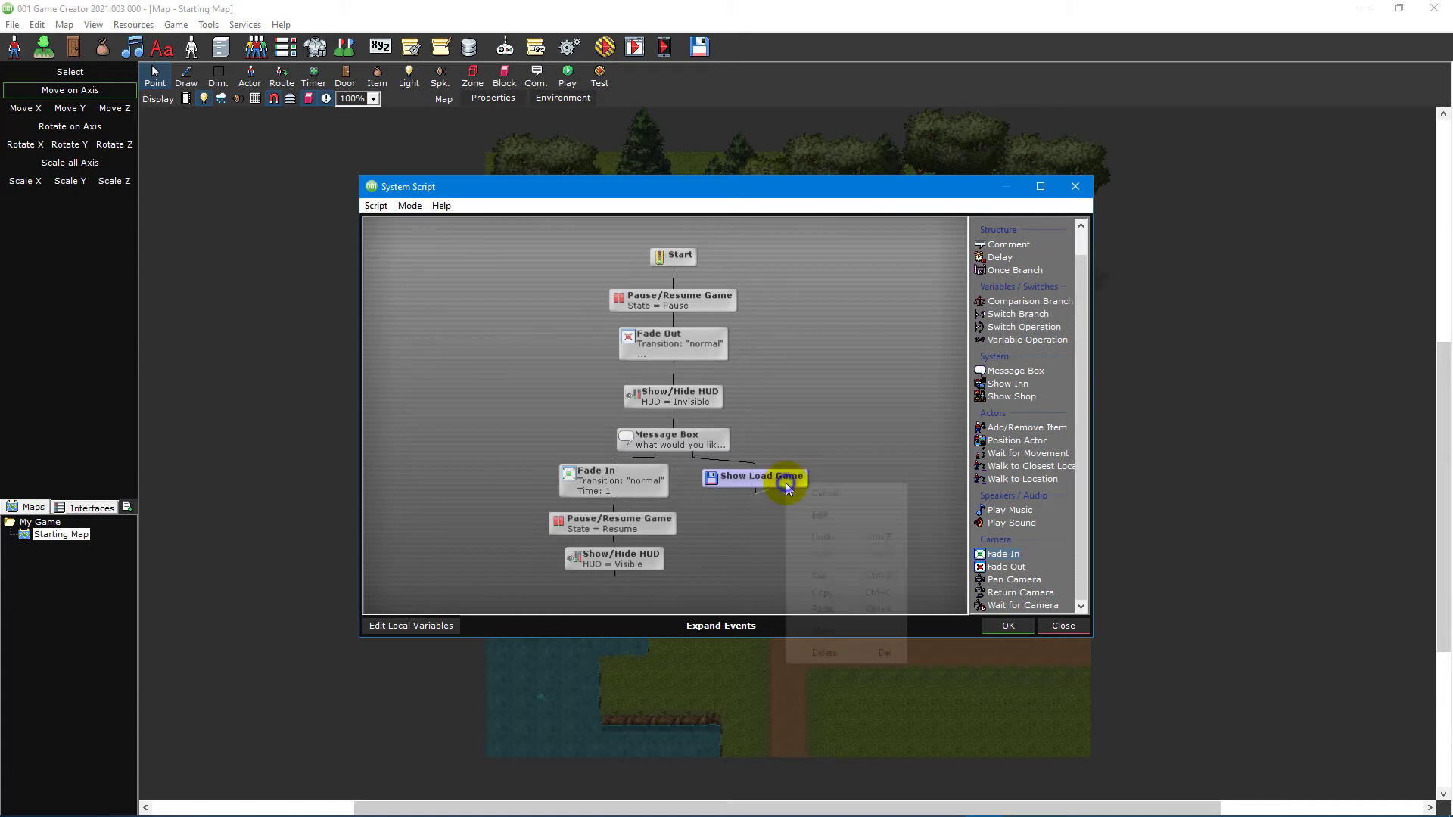
left_click(840, 513)
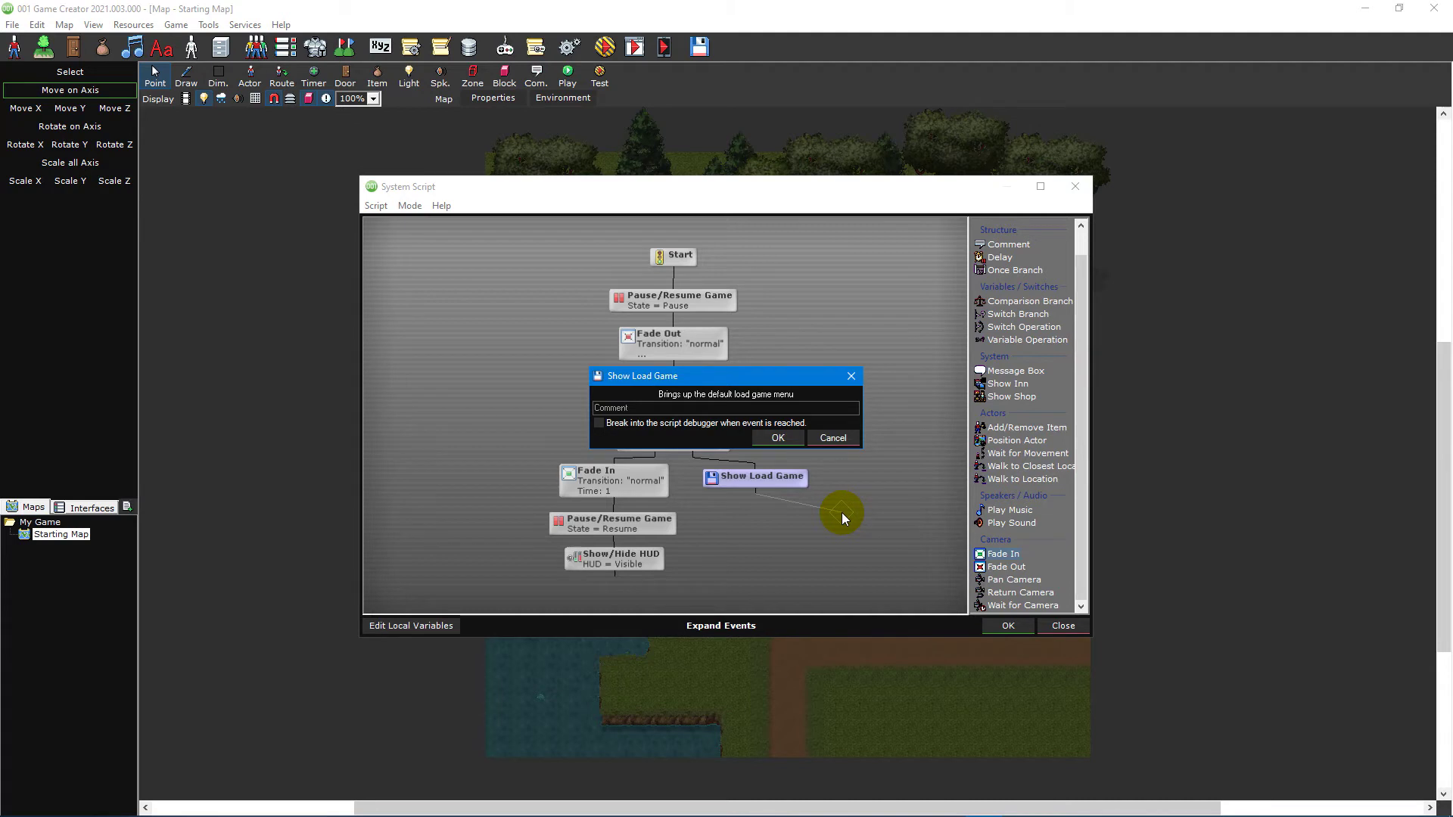
key("Escape")
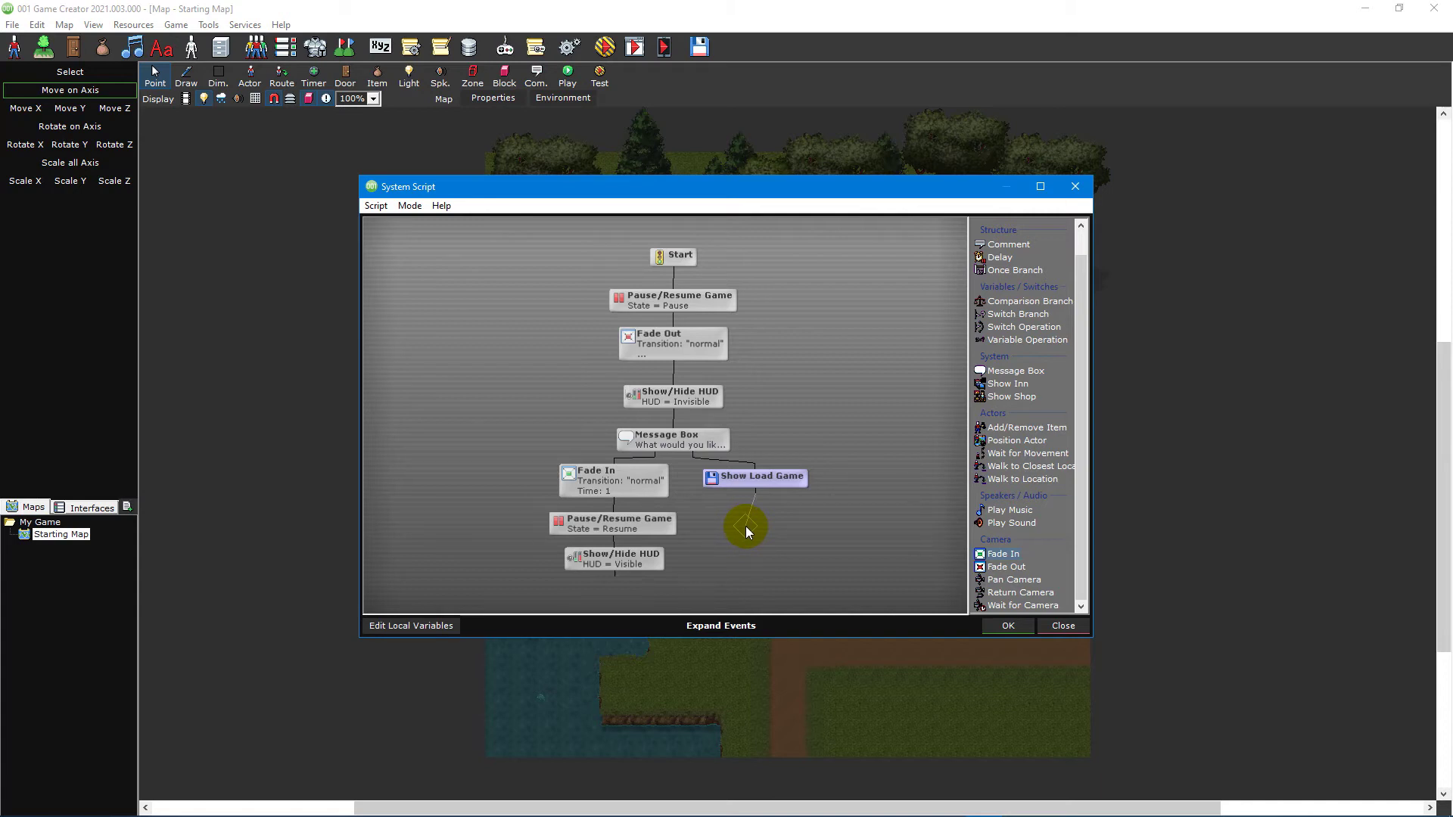
Link the Show Load Game output back to the message box, then accept the script and the system triggers.
left_click_drag(756, 497, 674, 438)
mouse_move(754, 492)
left_mouse_down()
mouse_move(752, 560)
mouse_move(743, 479)
left_mouse_up()
key("Delete")
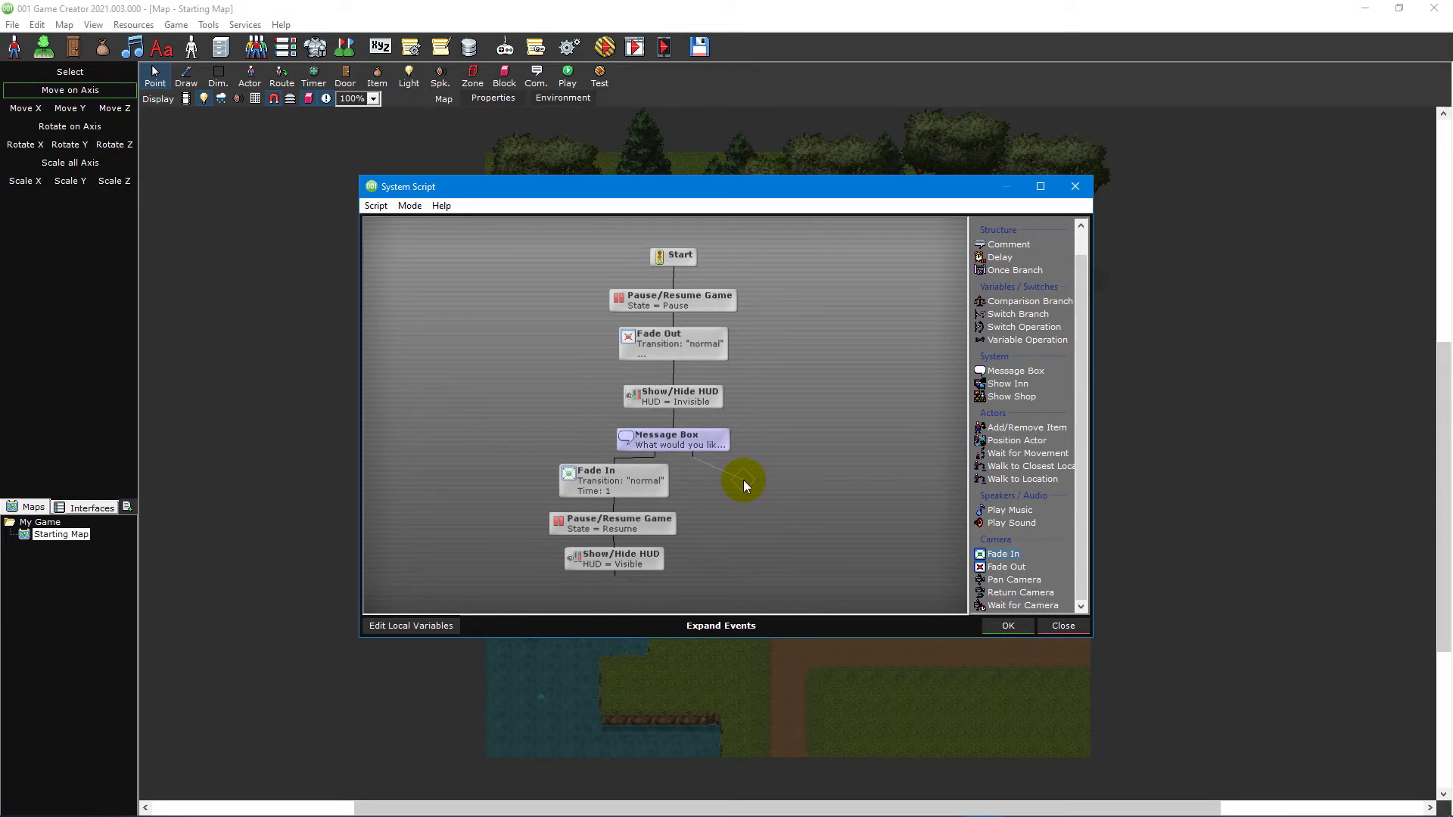
key("ctrl+z")
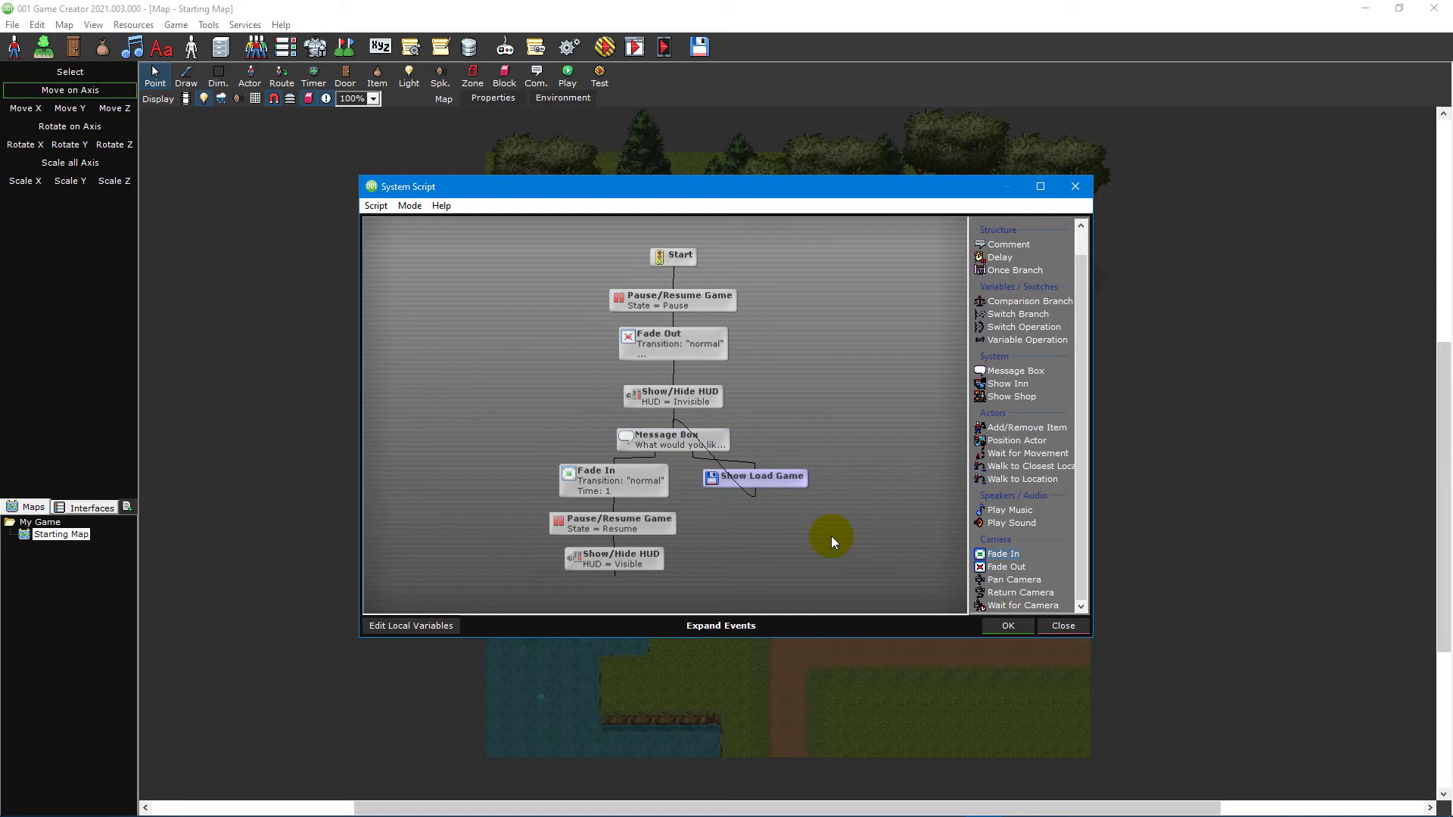
left_click(1005, 625)
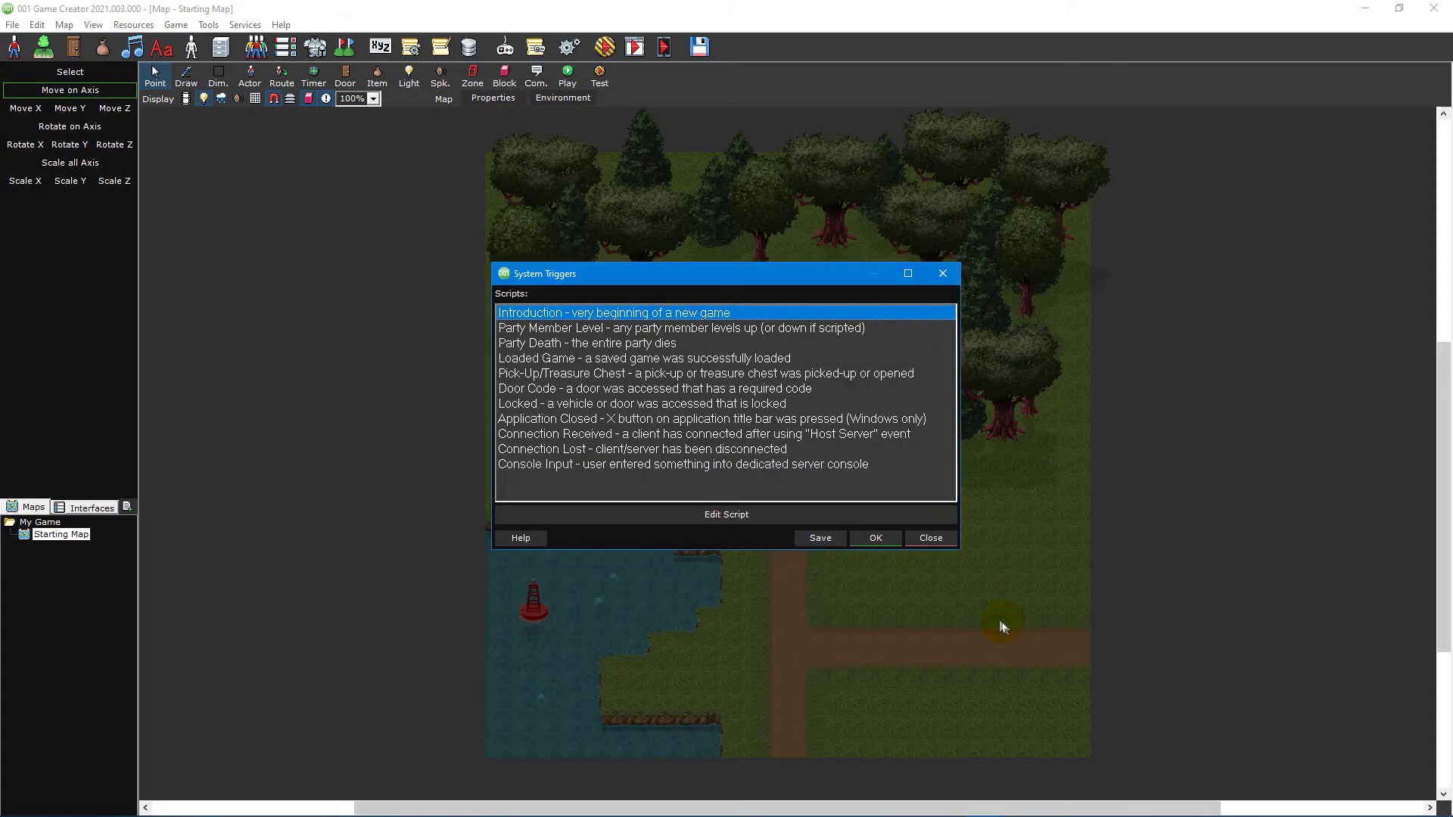
left_click(882, 543)
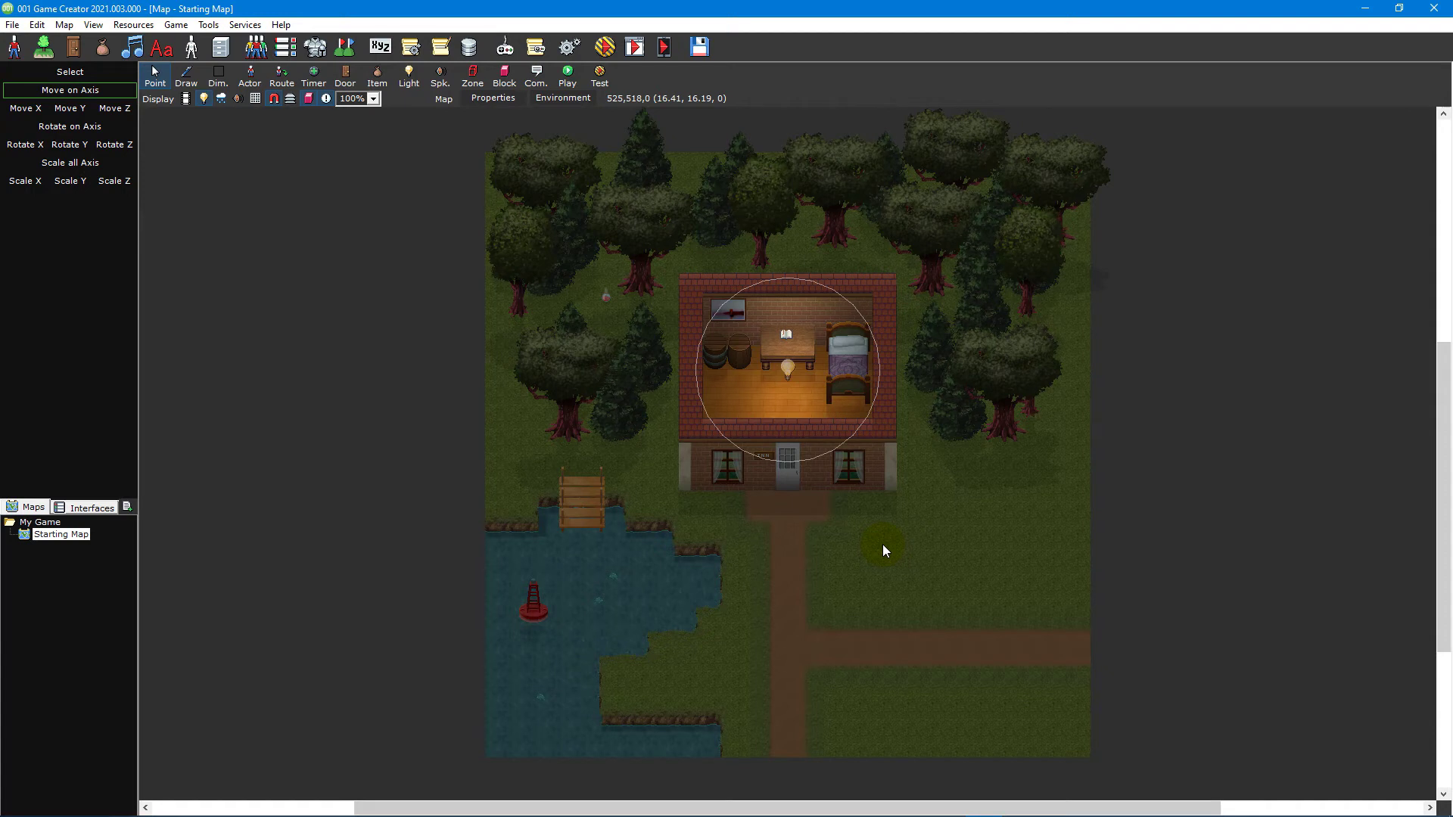
Test the game with the default testing options, choose New Game in the opening message, and exit the test.
left_click(605, 47)
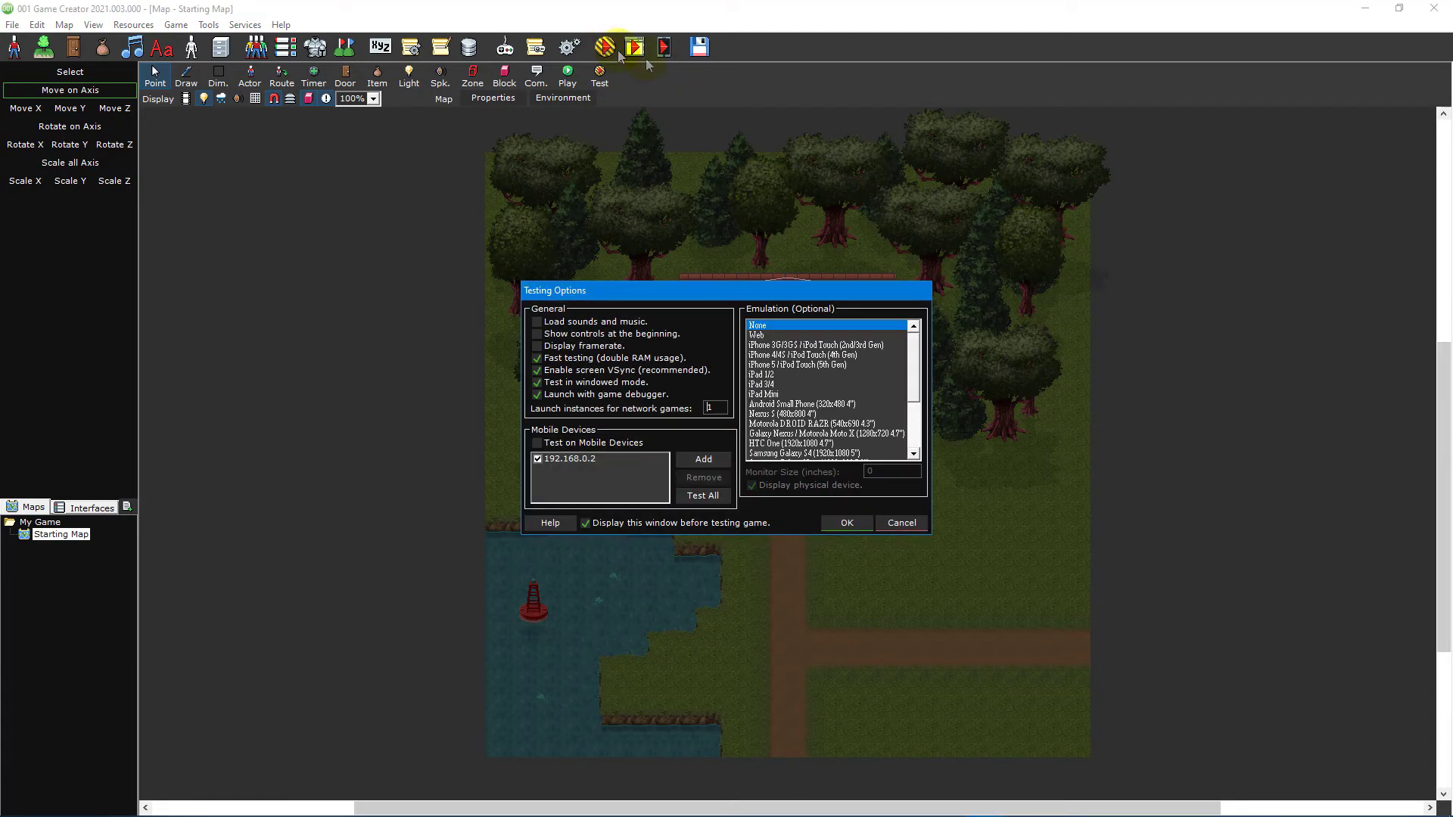
left_click(847, 523)
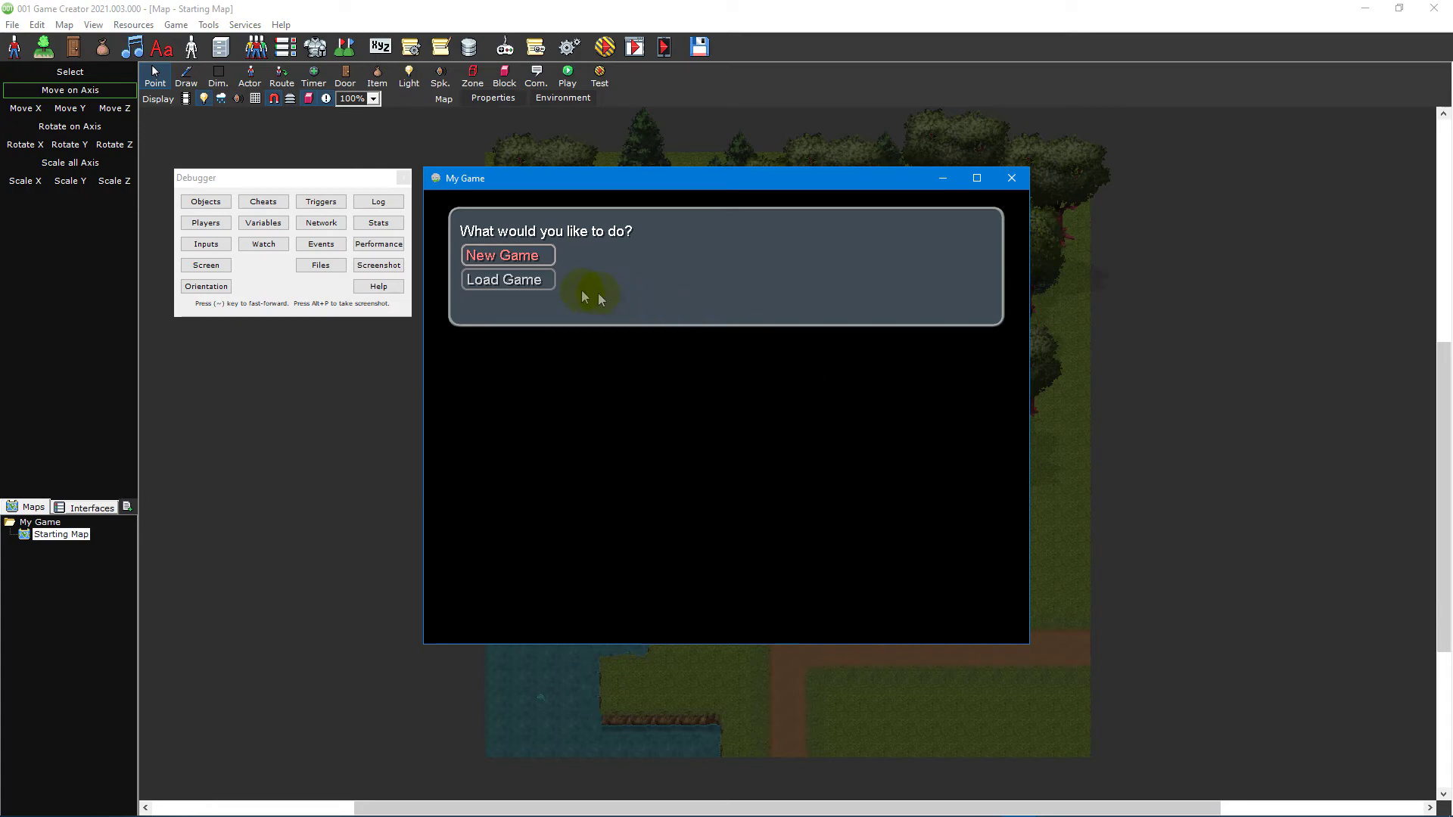
left_click(501, 257)
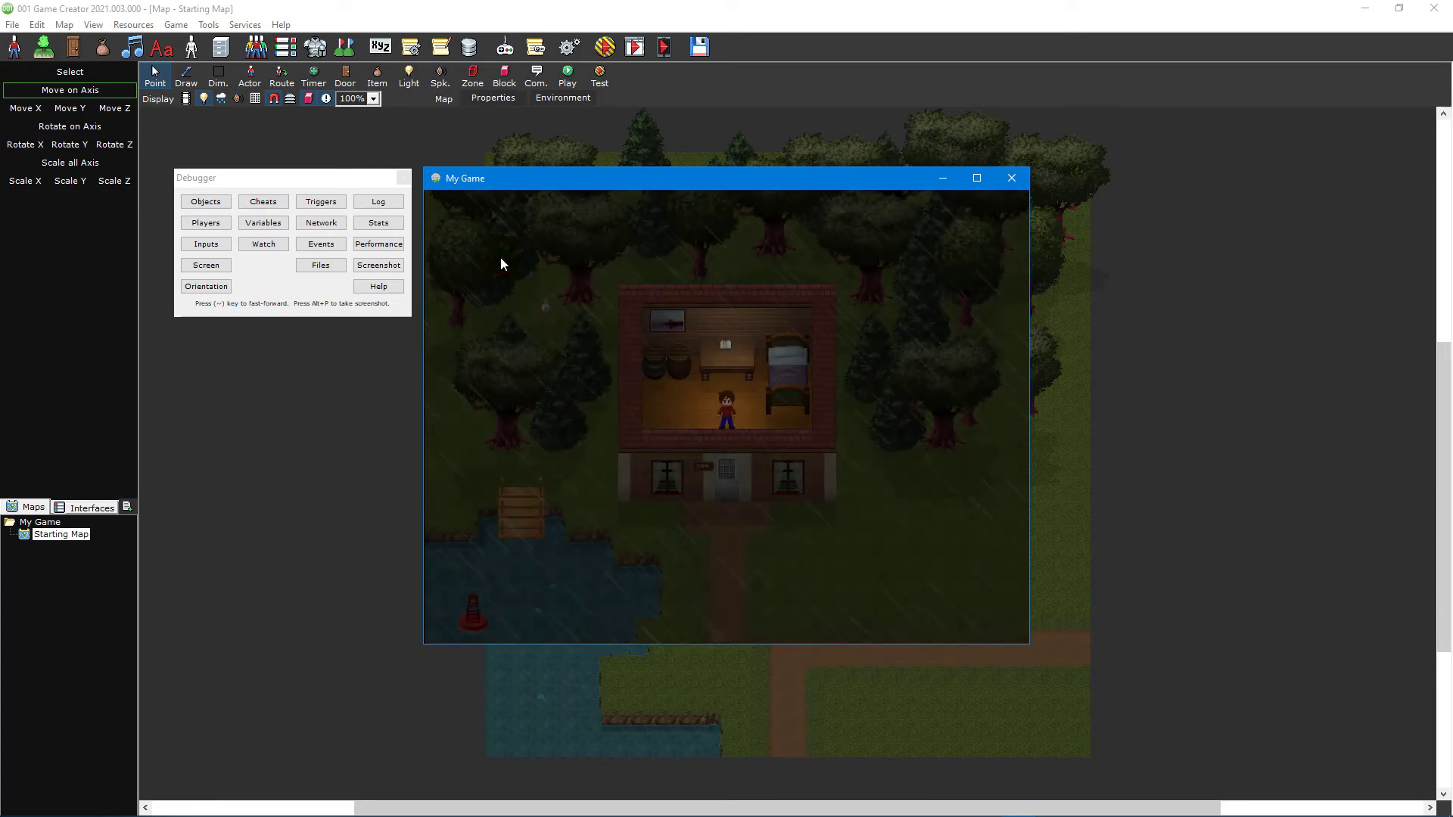
key("Escape")
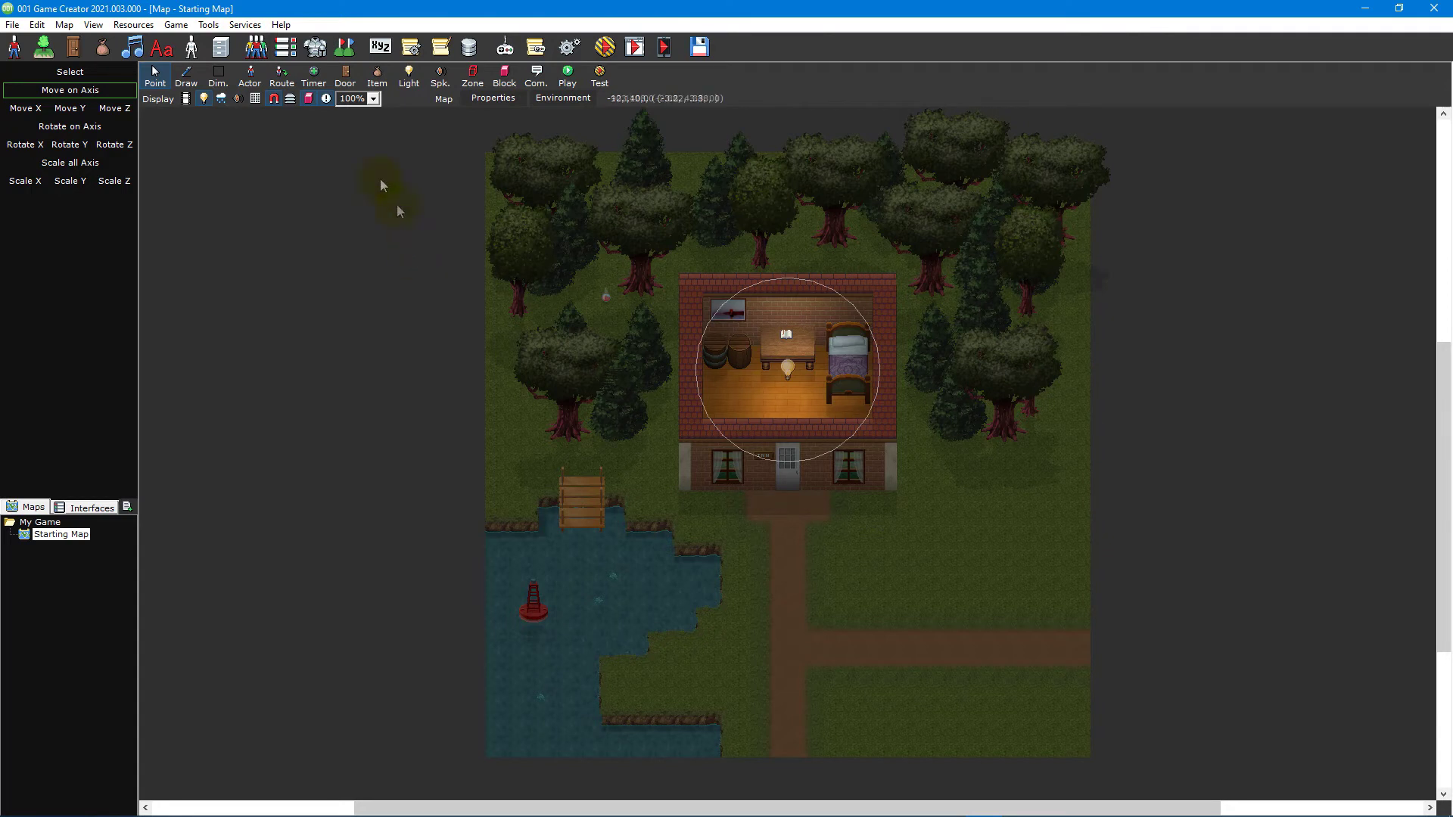
Place a timer/spawn with an actor on the grass southeast of the house and check its spawn actor setting.
left_click(318, 87)
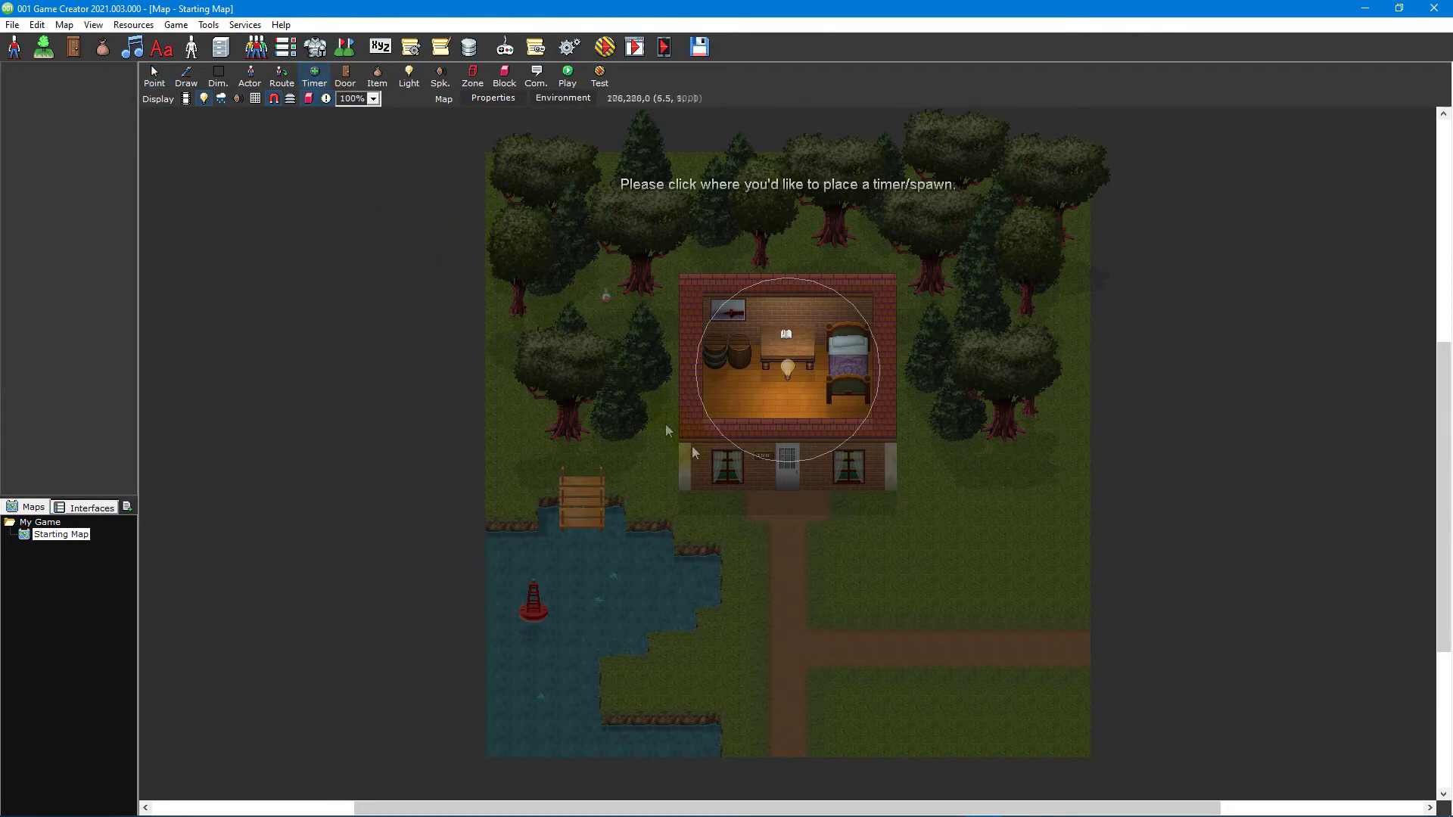
left_click(869, 561)
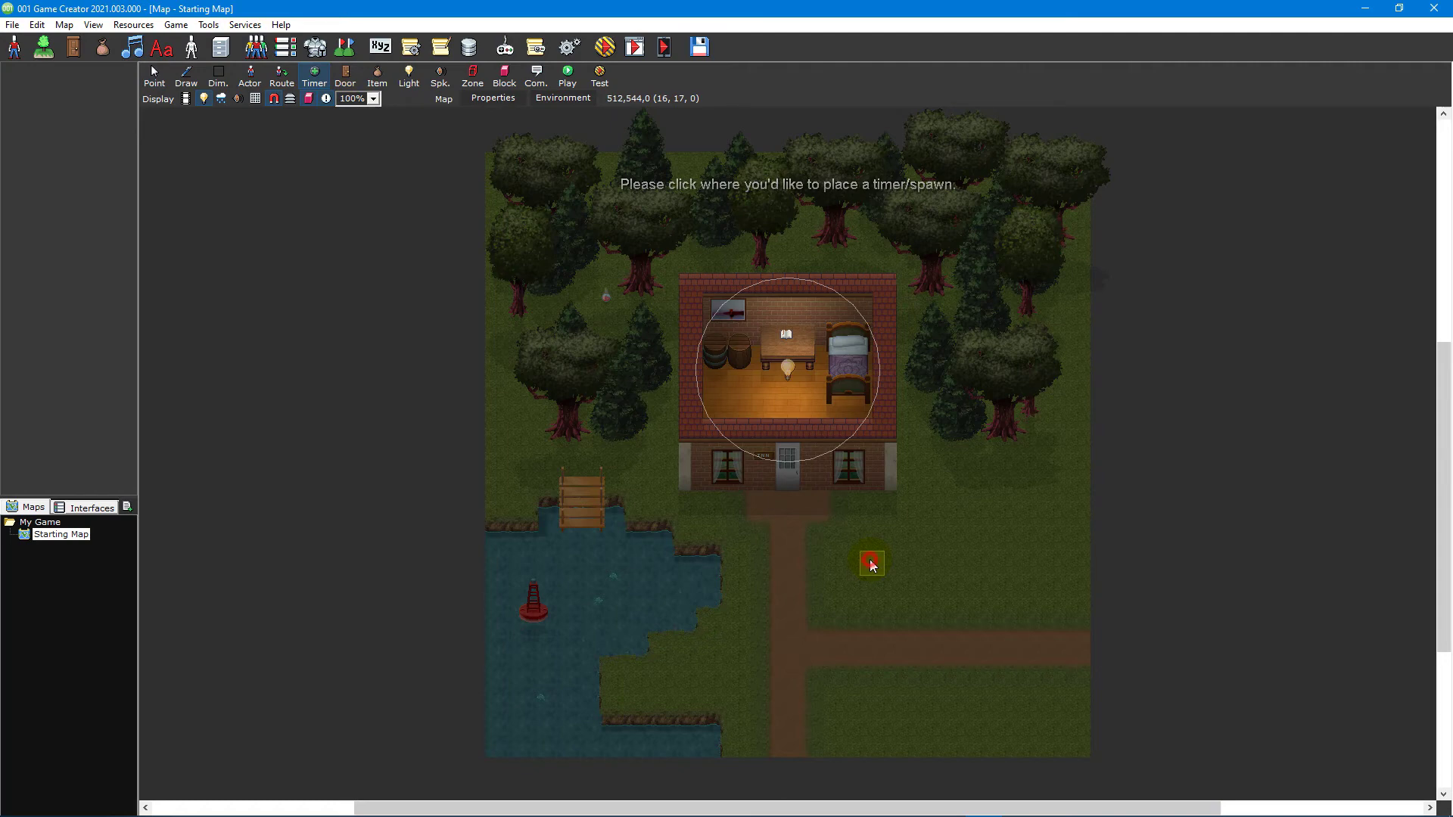
key("Return")
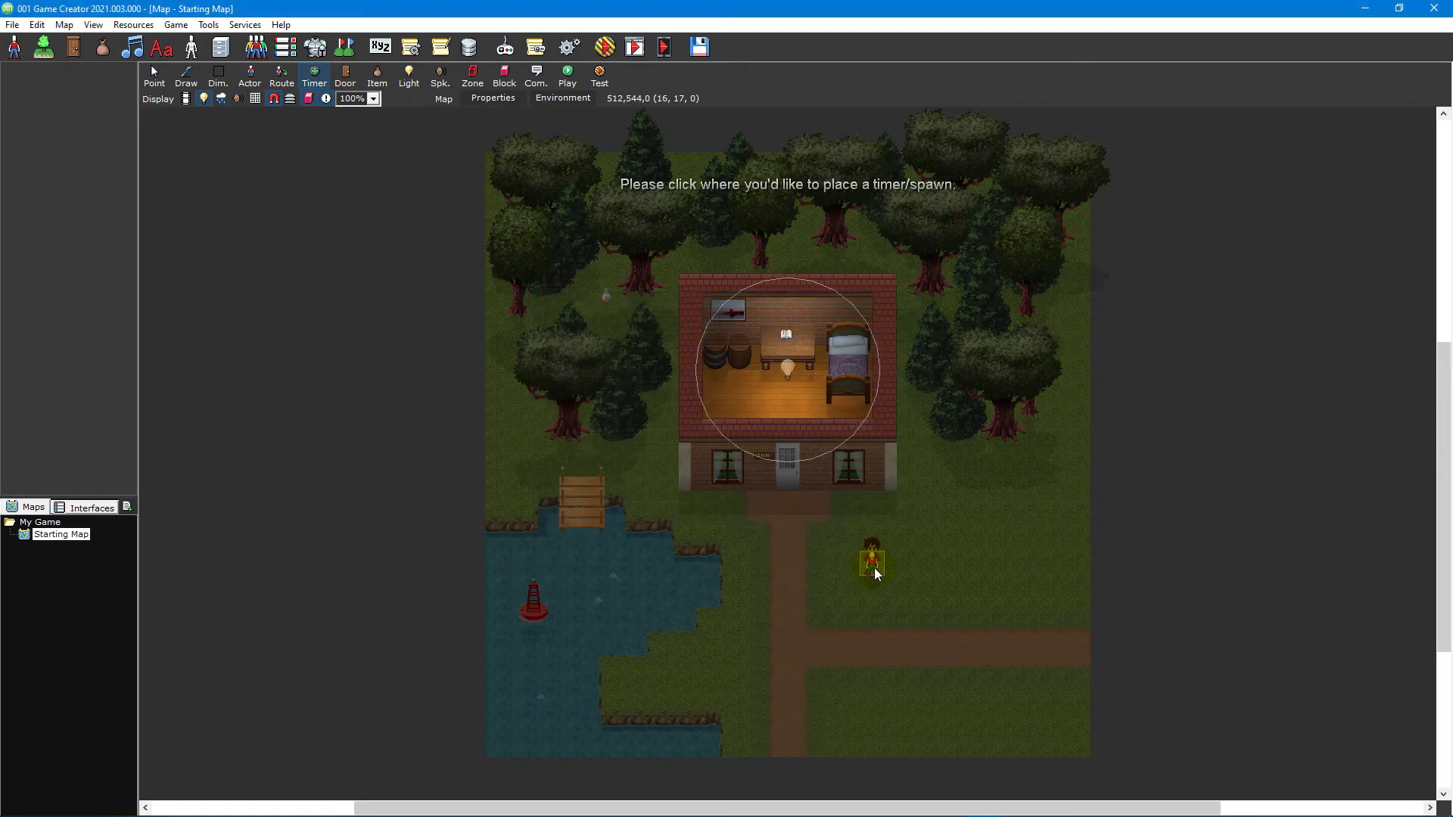
left_click(874, 569)
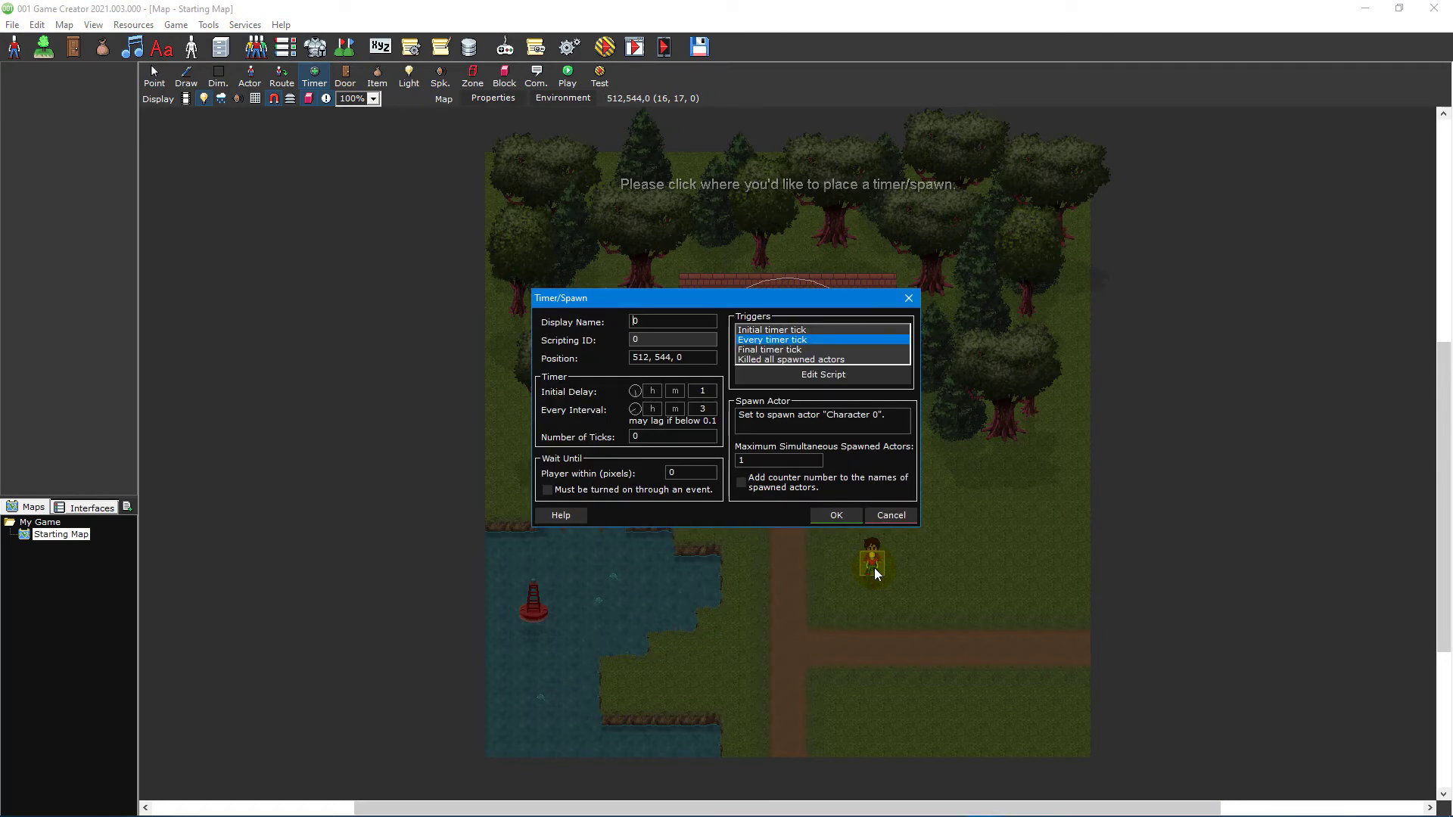
left_click_drag(897, 417, 728, 421)
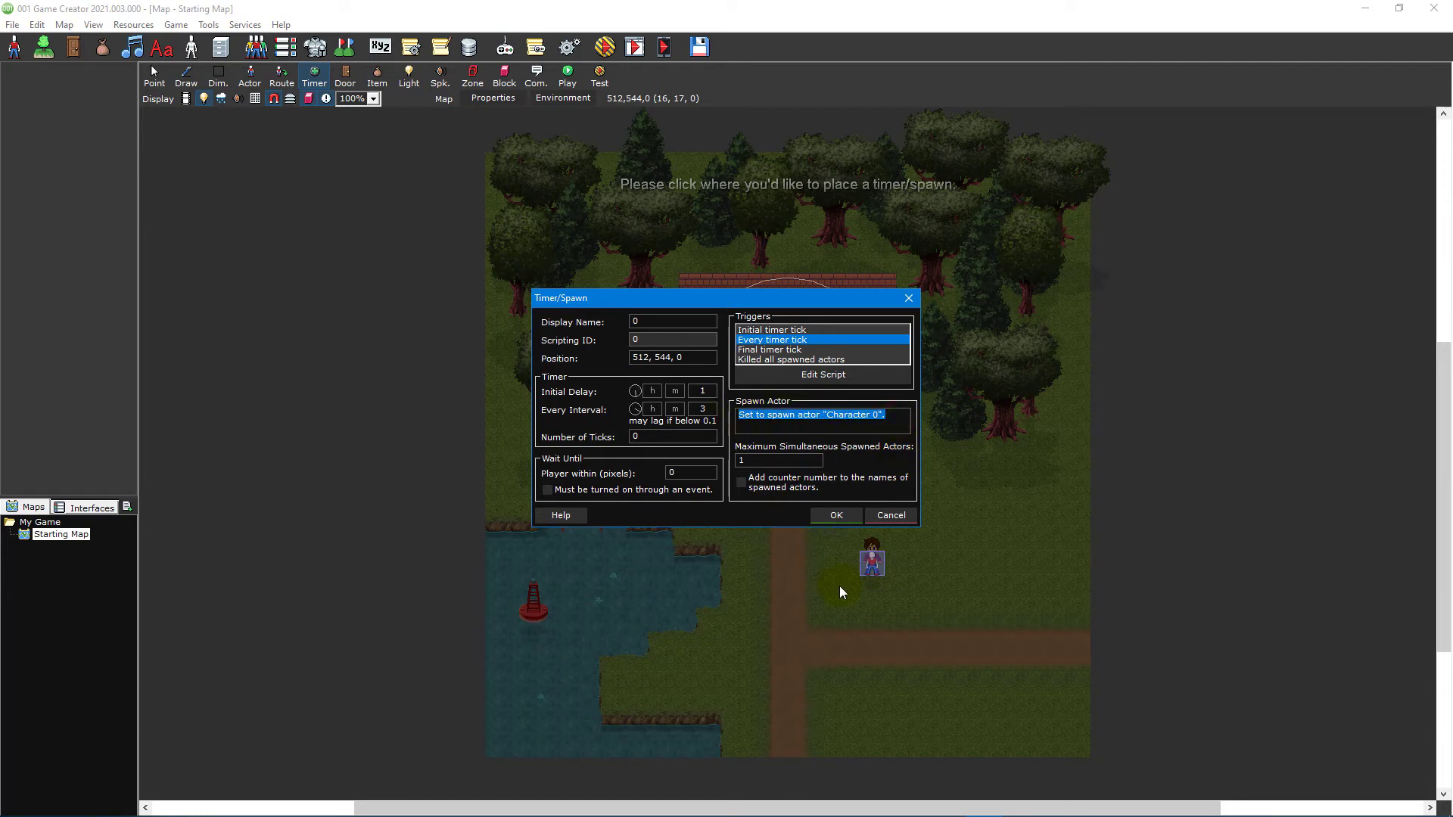
Start a timer/spawn at 512, 496, 0 and examine its display name, initial delay, interval, tick count and Wait Until options.
left_click_drag(839, 586, 878, 531)
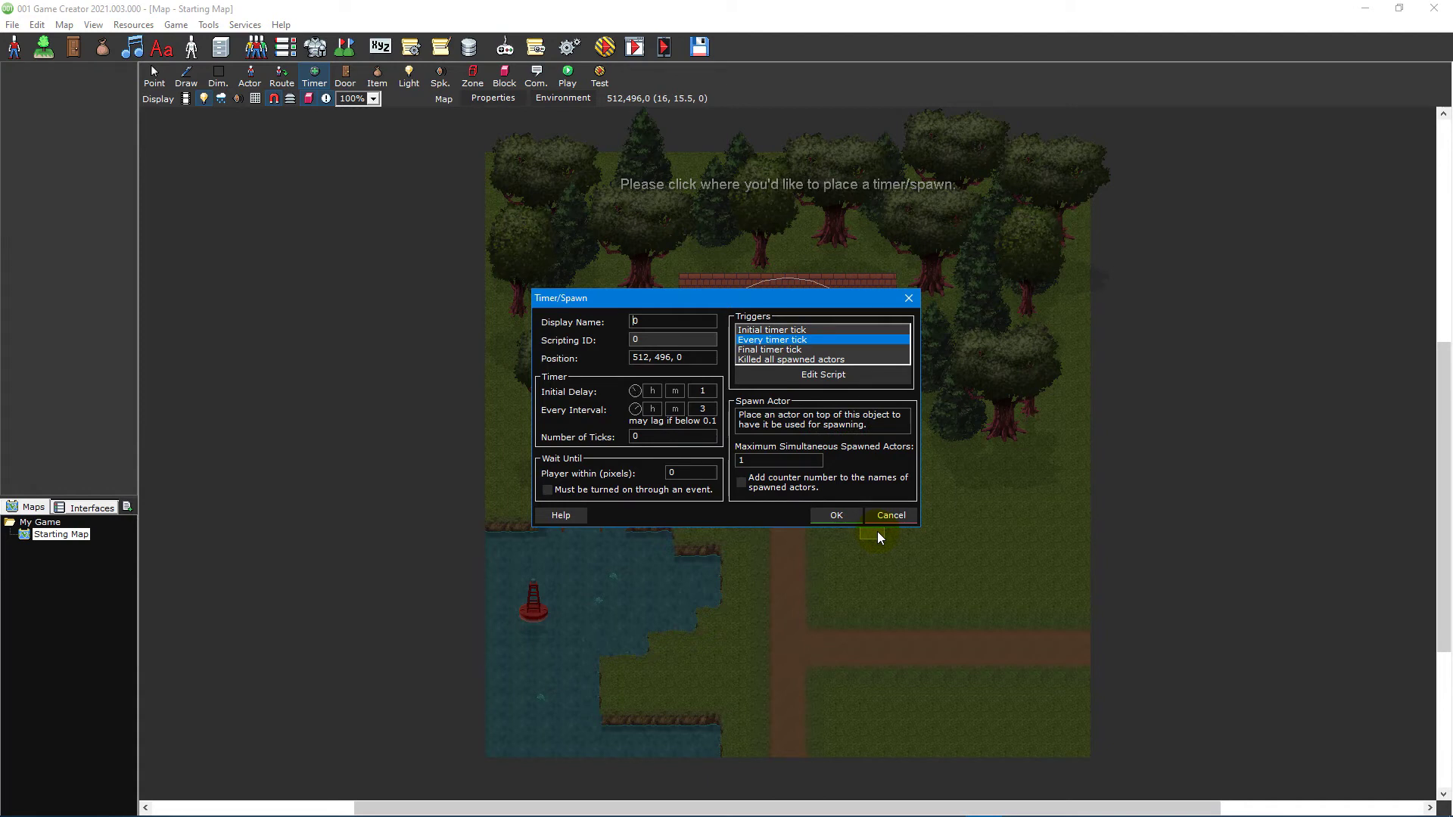
left_click(679, 319)
left_click(708, 391)
left_click(707, 409)
left_click(701, 434)
left_click(701, 471)
left_click(673, 490)
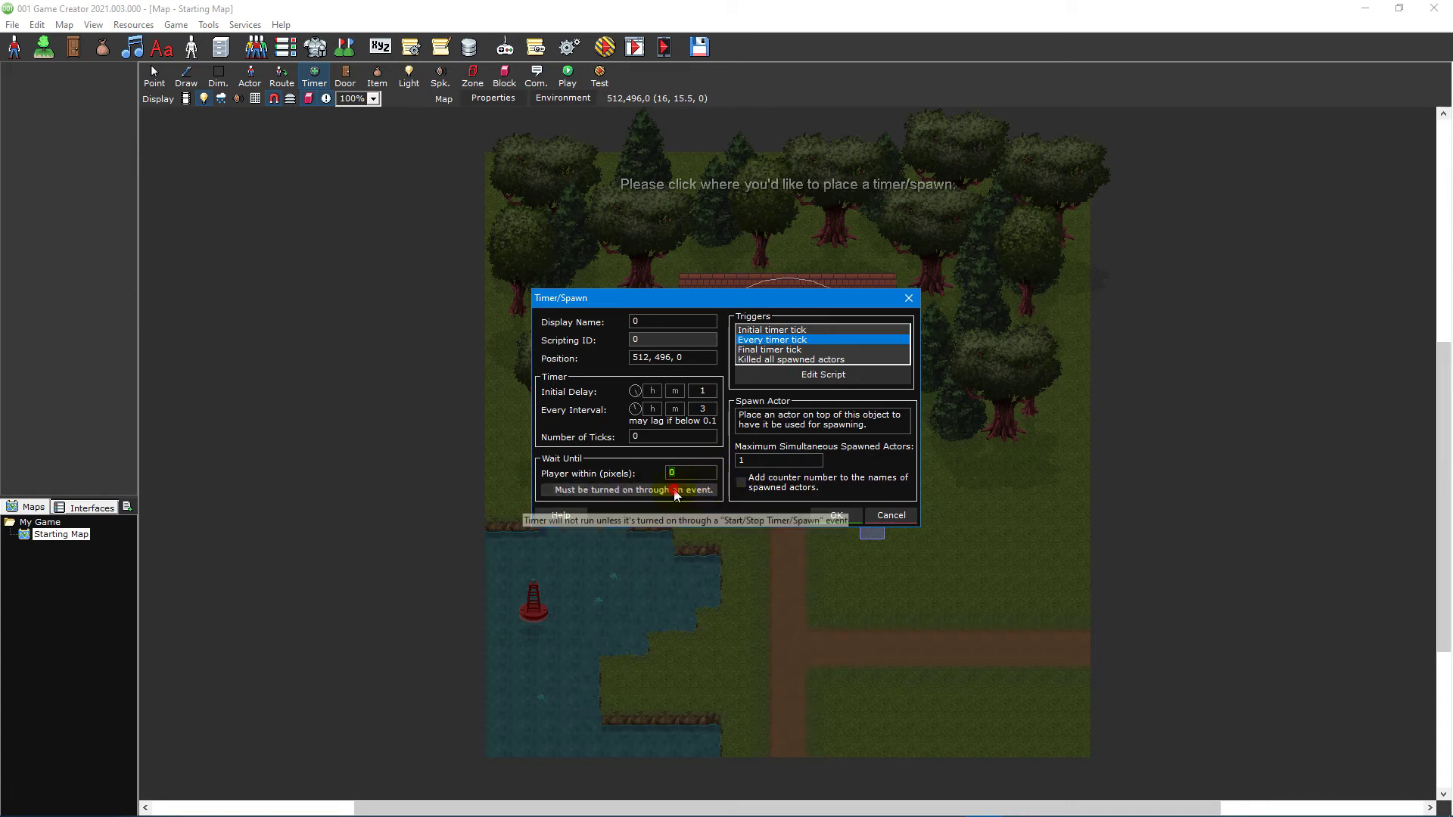
left_click(673, 489)
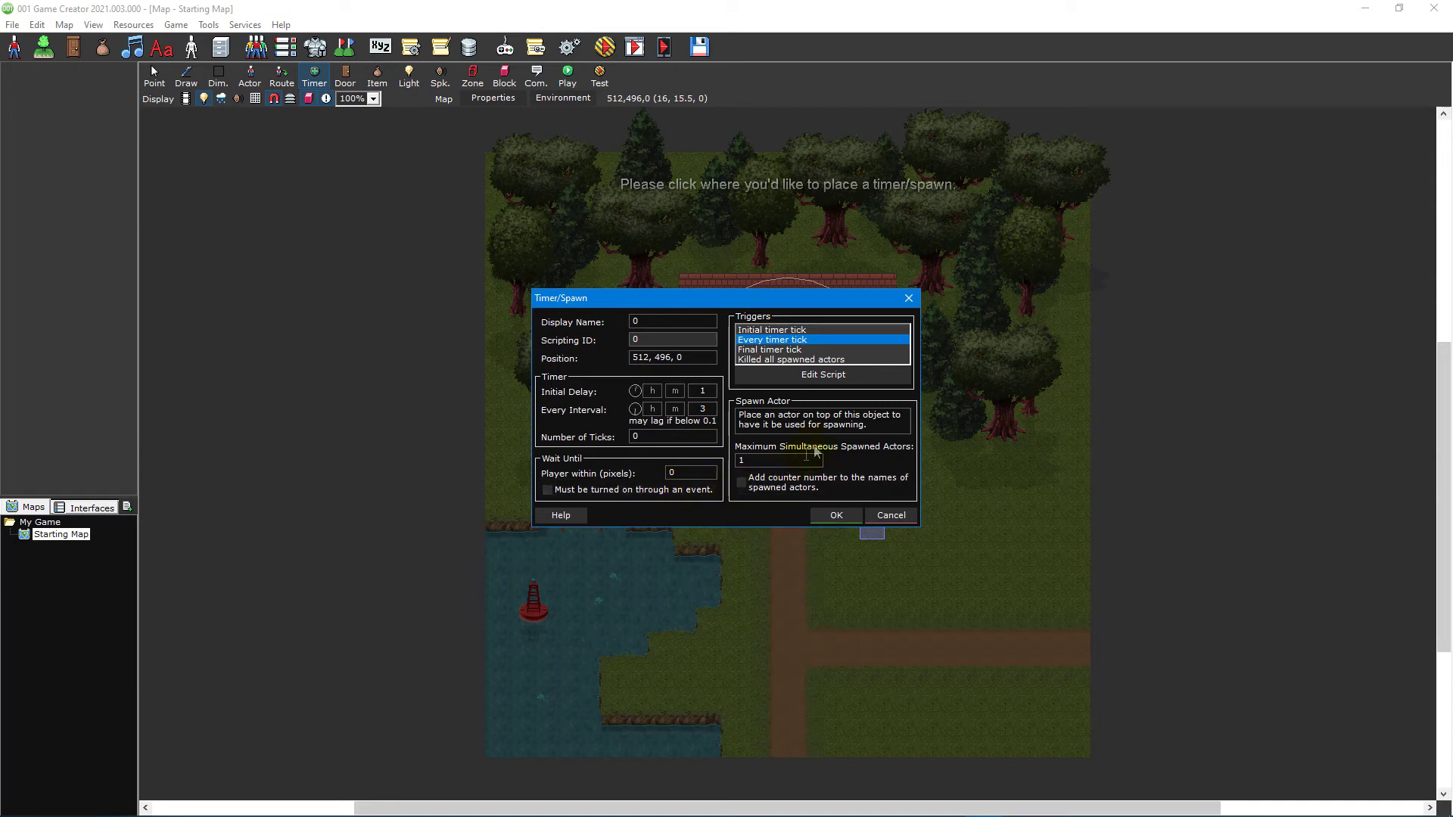
Examine the timer's initial and every-tick triggers, maximum simultaneous spawned actors and name counter option, then leave the settings.
left_click(874, 333)
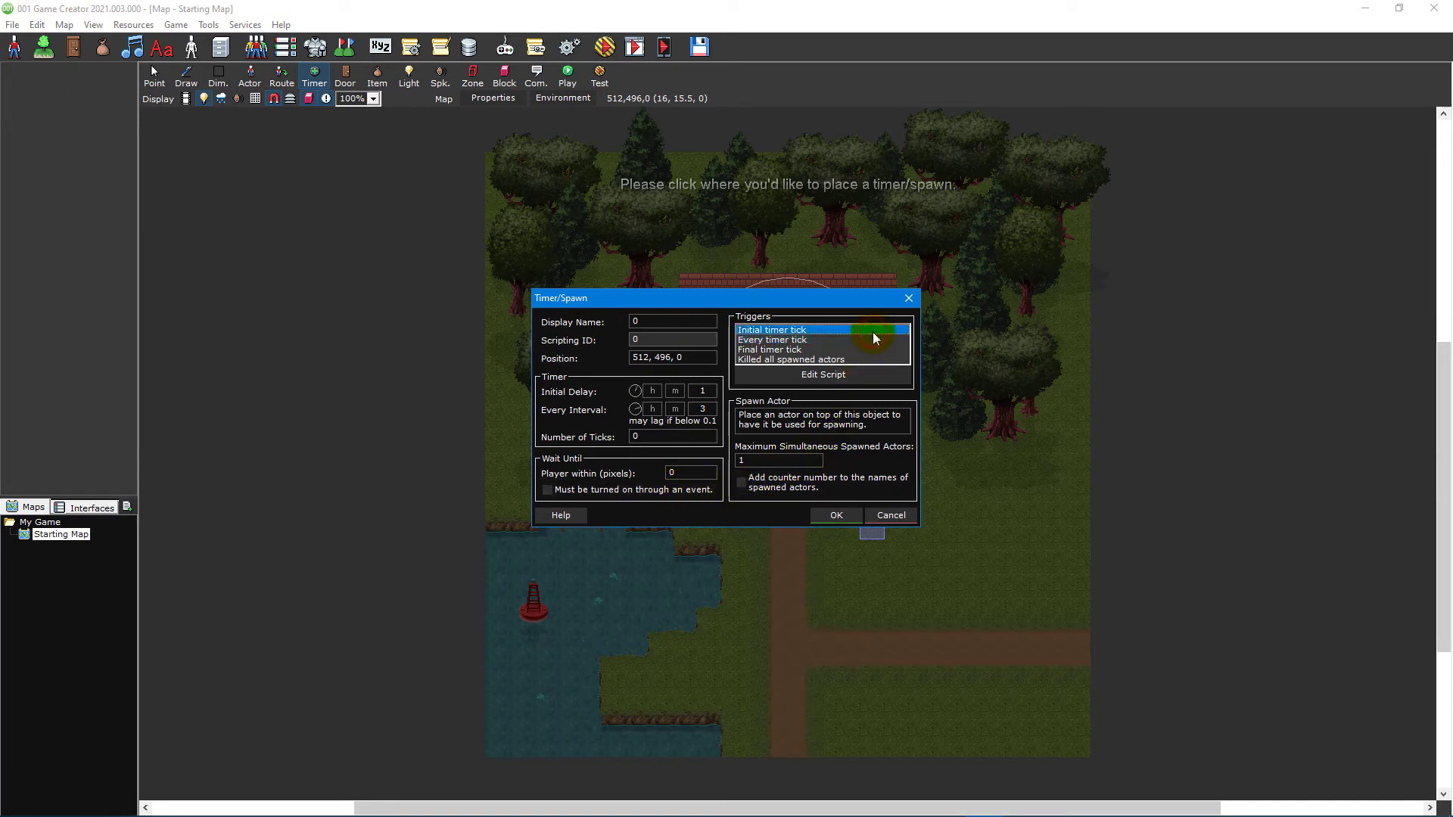
left_click(876, 342)
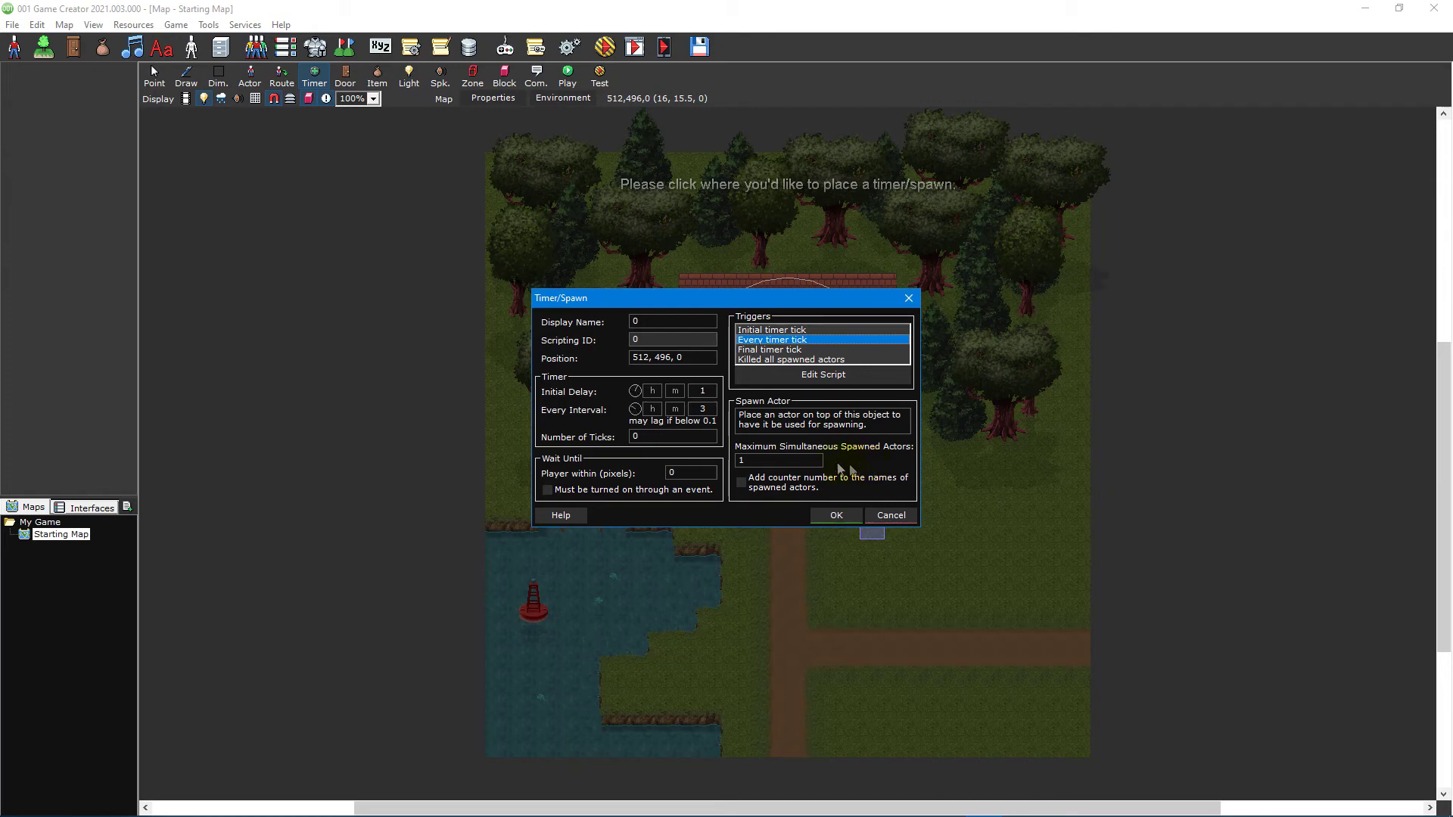
double_click(815, 461)
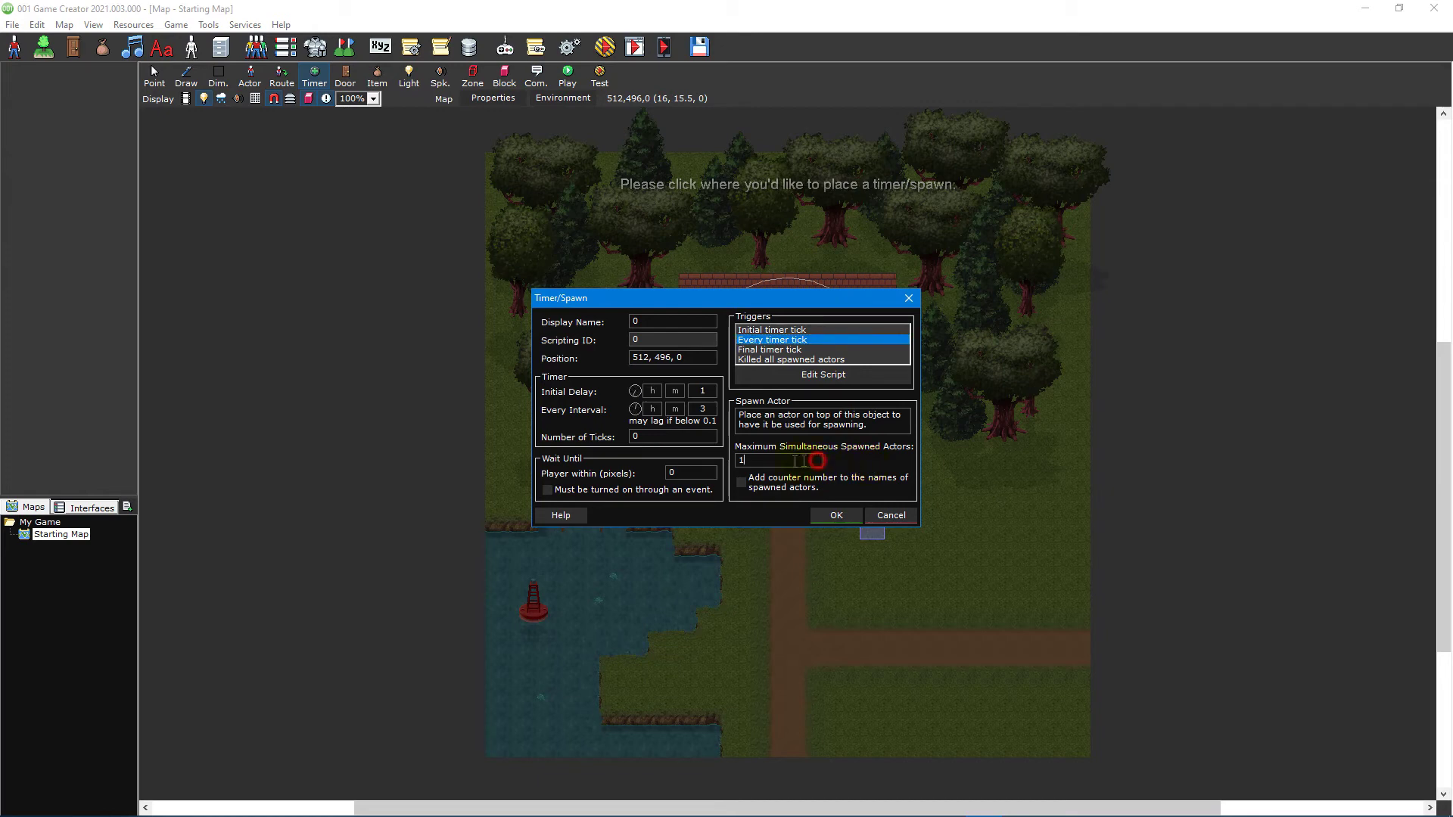
left_click(846, 491)
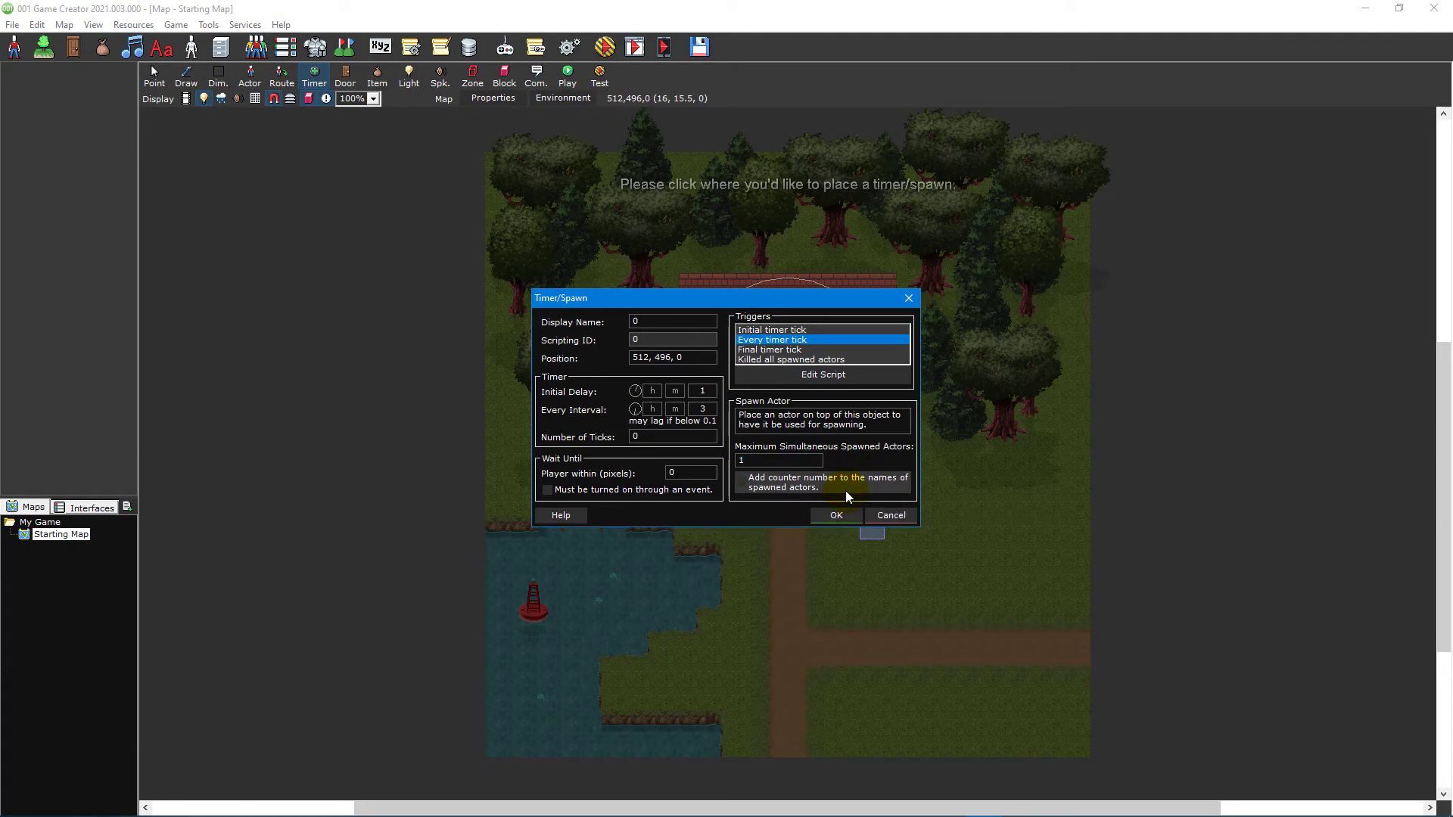
key("Return")
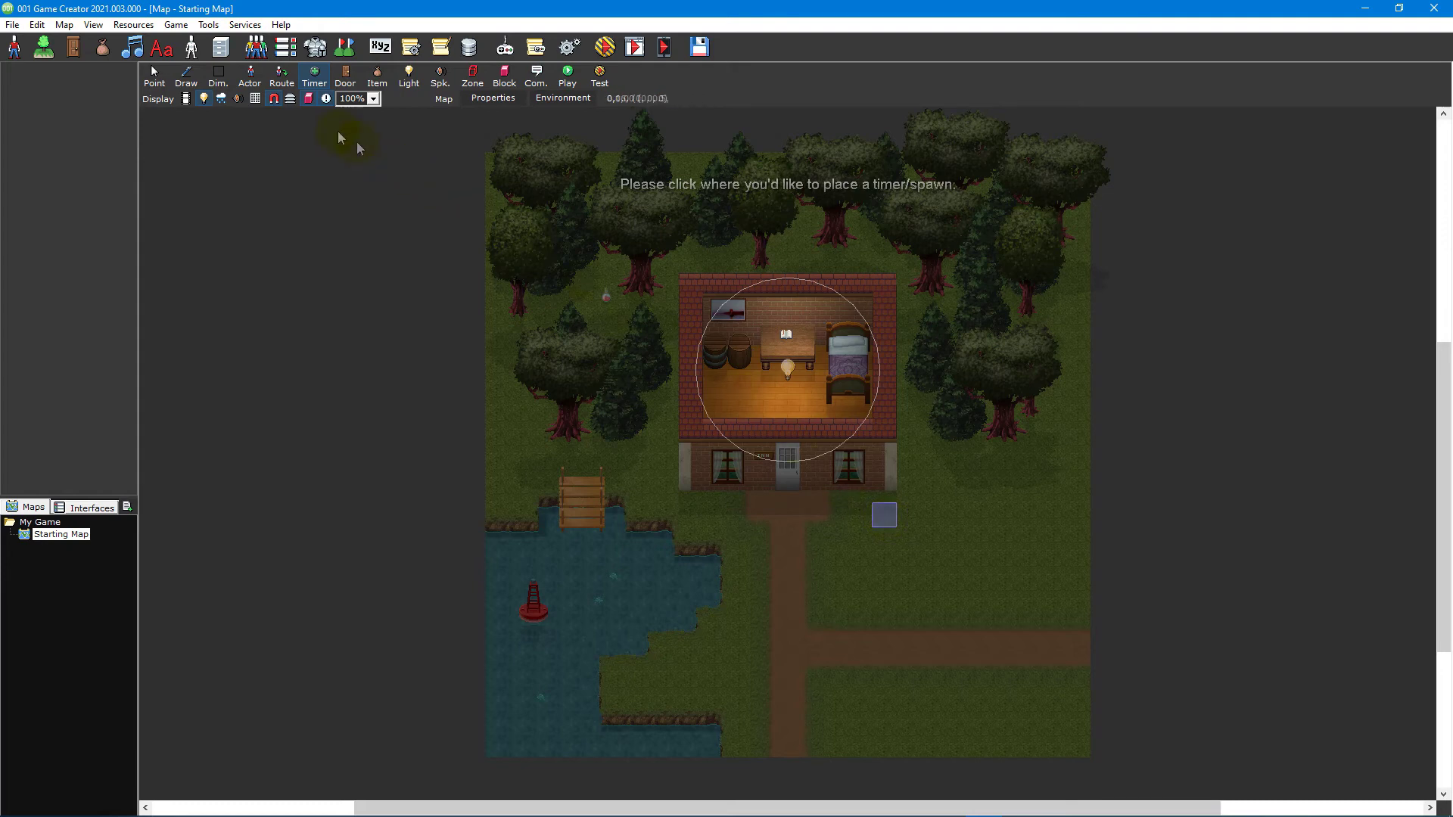
Place a Goblin actor from the Enemy templates on the grass southeast of the house at 496, 560, 0.
left_click(250, 75)
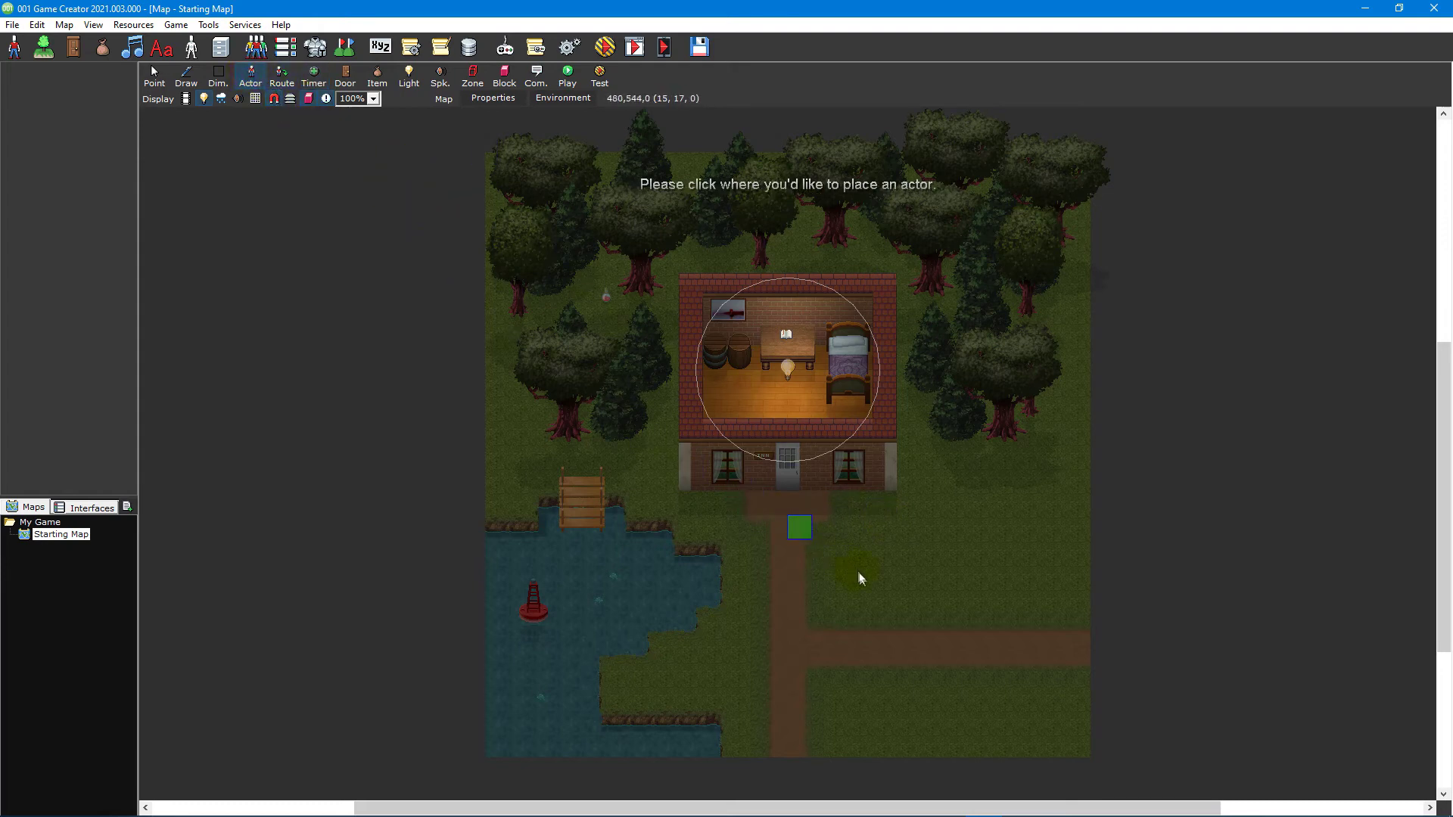
left_click(861, 578)
left_click(545, 417)
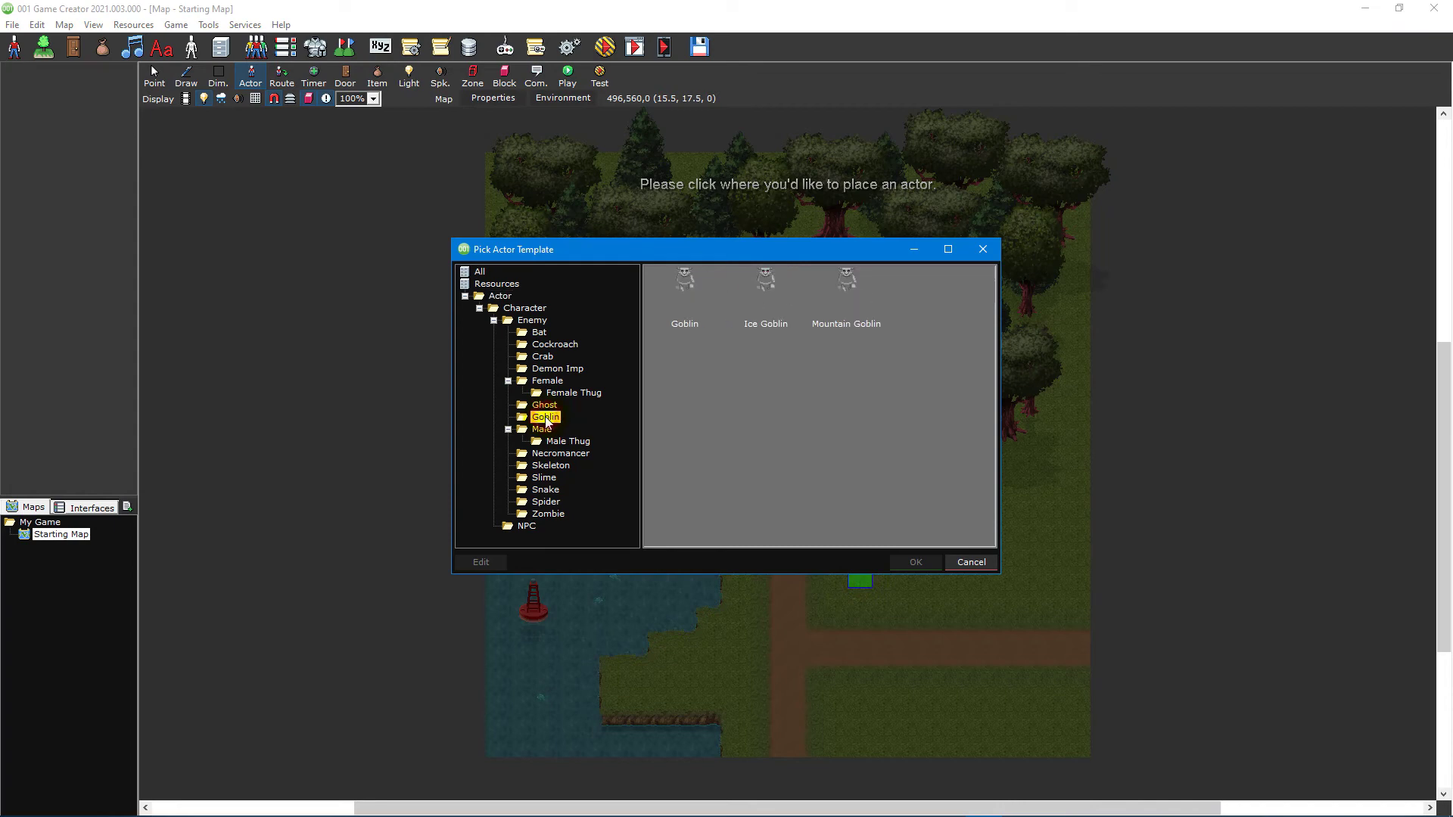
double_click(694, 317)
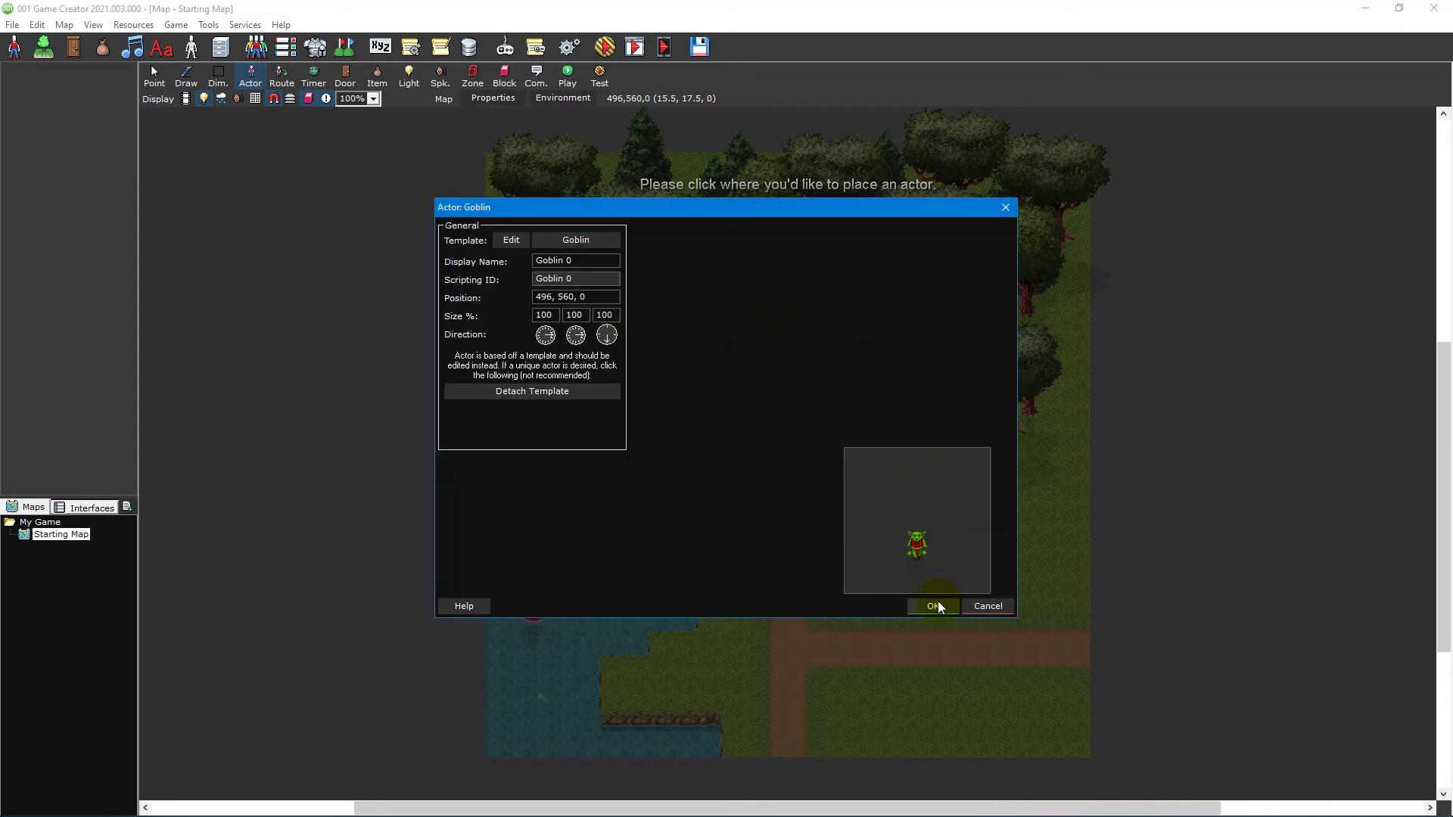
left_click(933, 604)
Place a timer/spawn on the goblin at 496, 560, 0 and check its spawn actor and maximum simultaneous spawned actors settings.
left_click(314, 78)
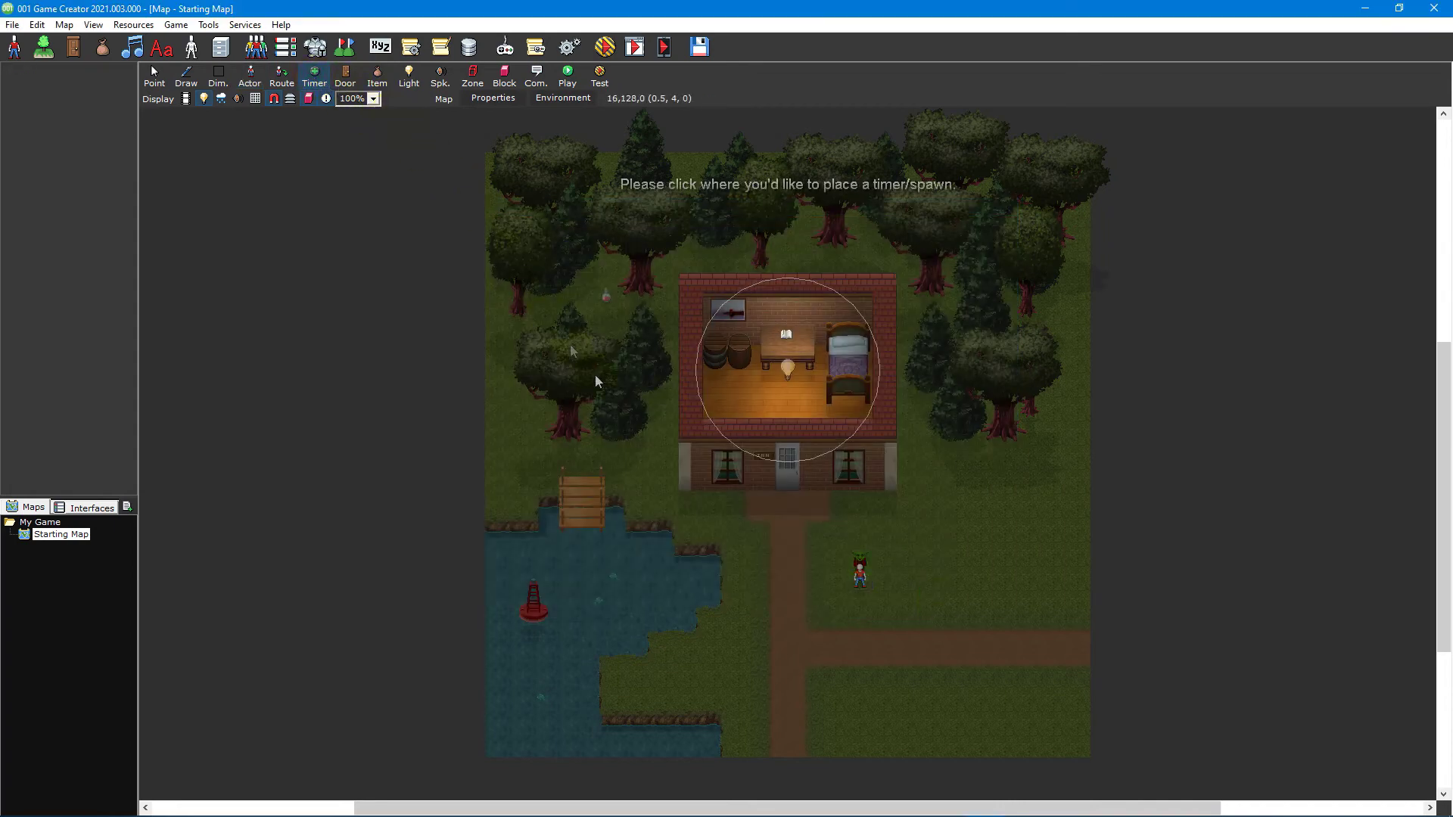
left_click(864, 581)
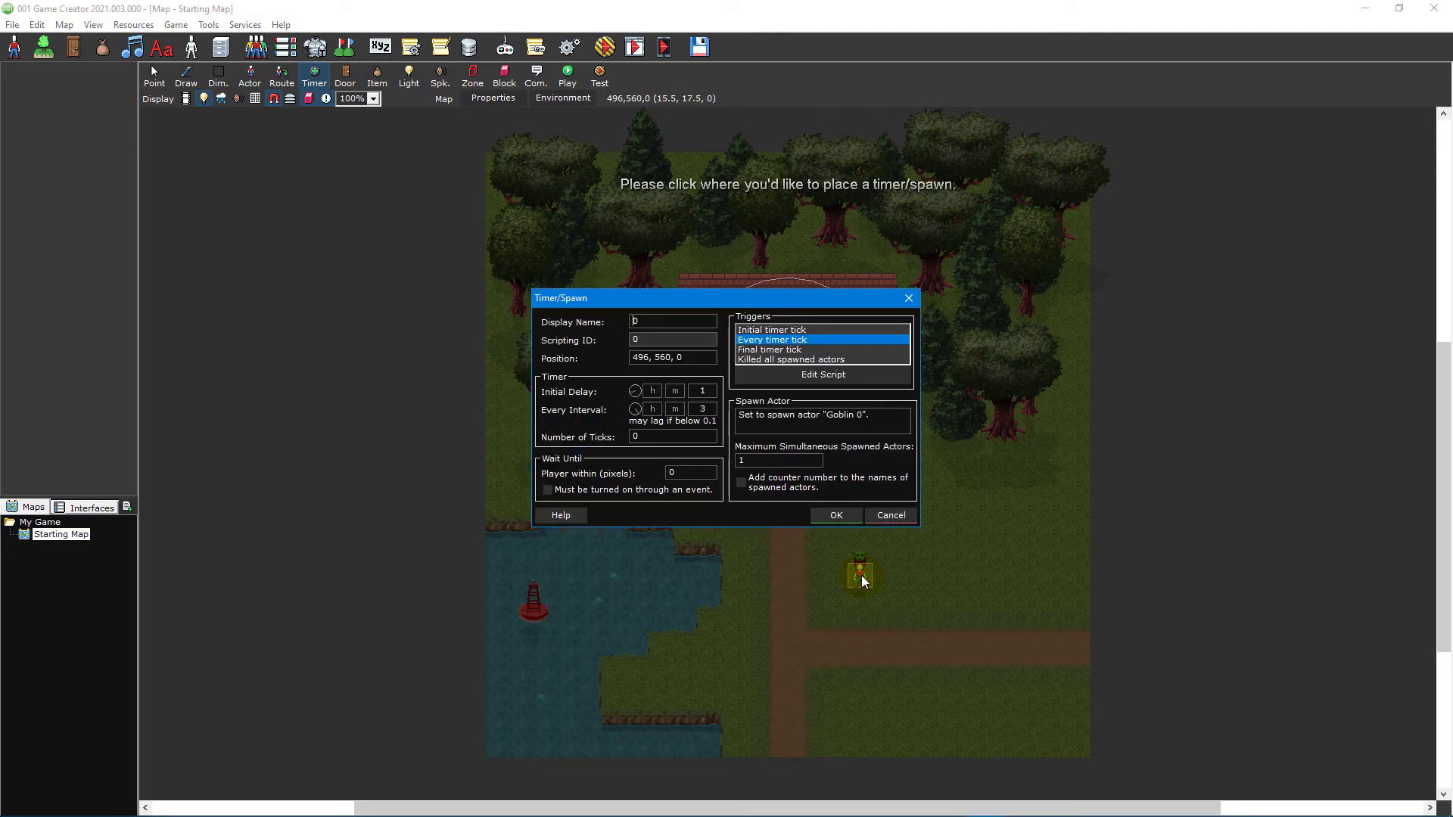
left_click_drag(882, 416, 736, 416)
mouse_move(872, 451)
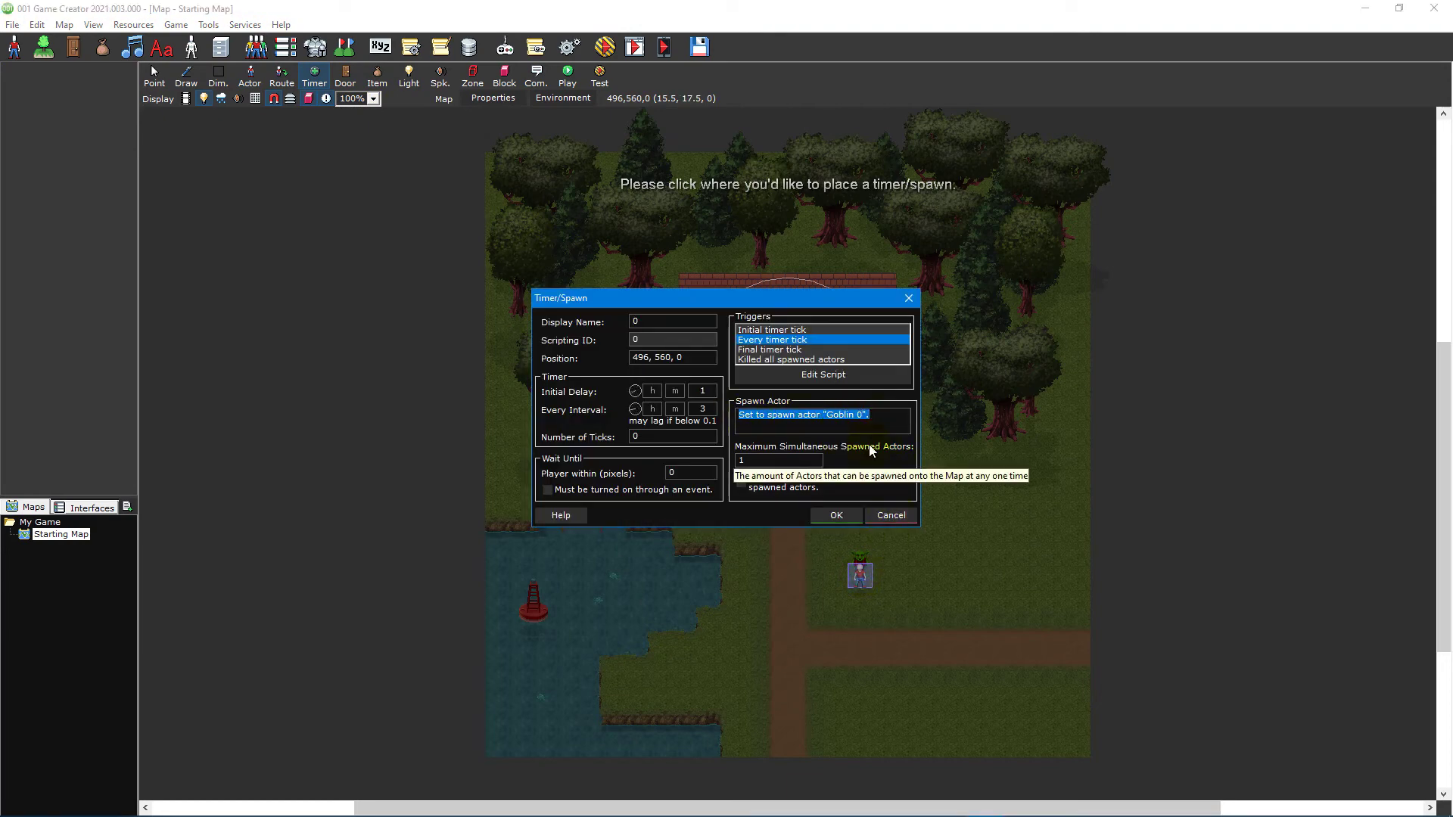
left_click(836, 515)
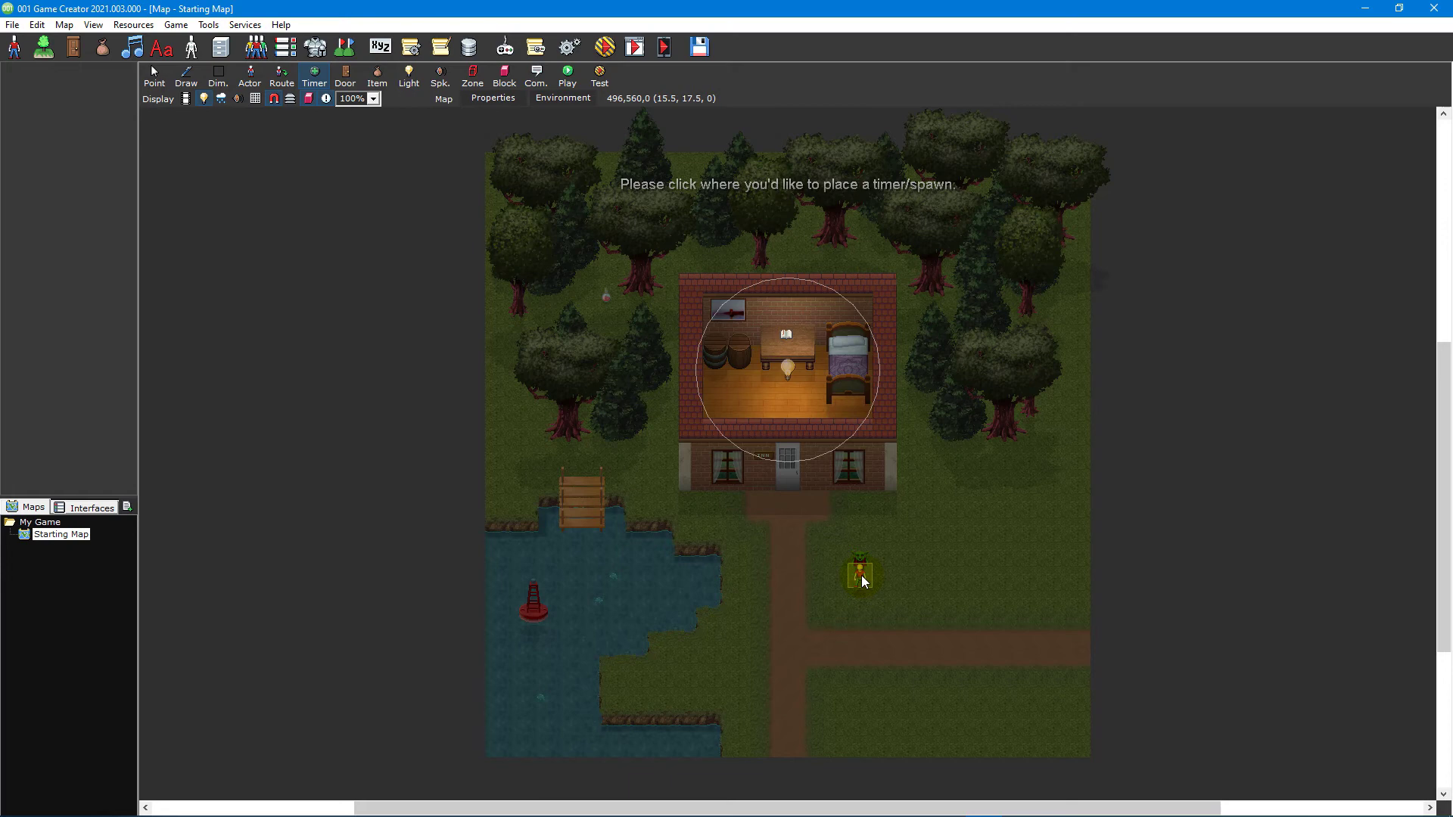
Clear the goblin timer's initial delay and set its interval to 30 seconds.
left_click(862, 579)
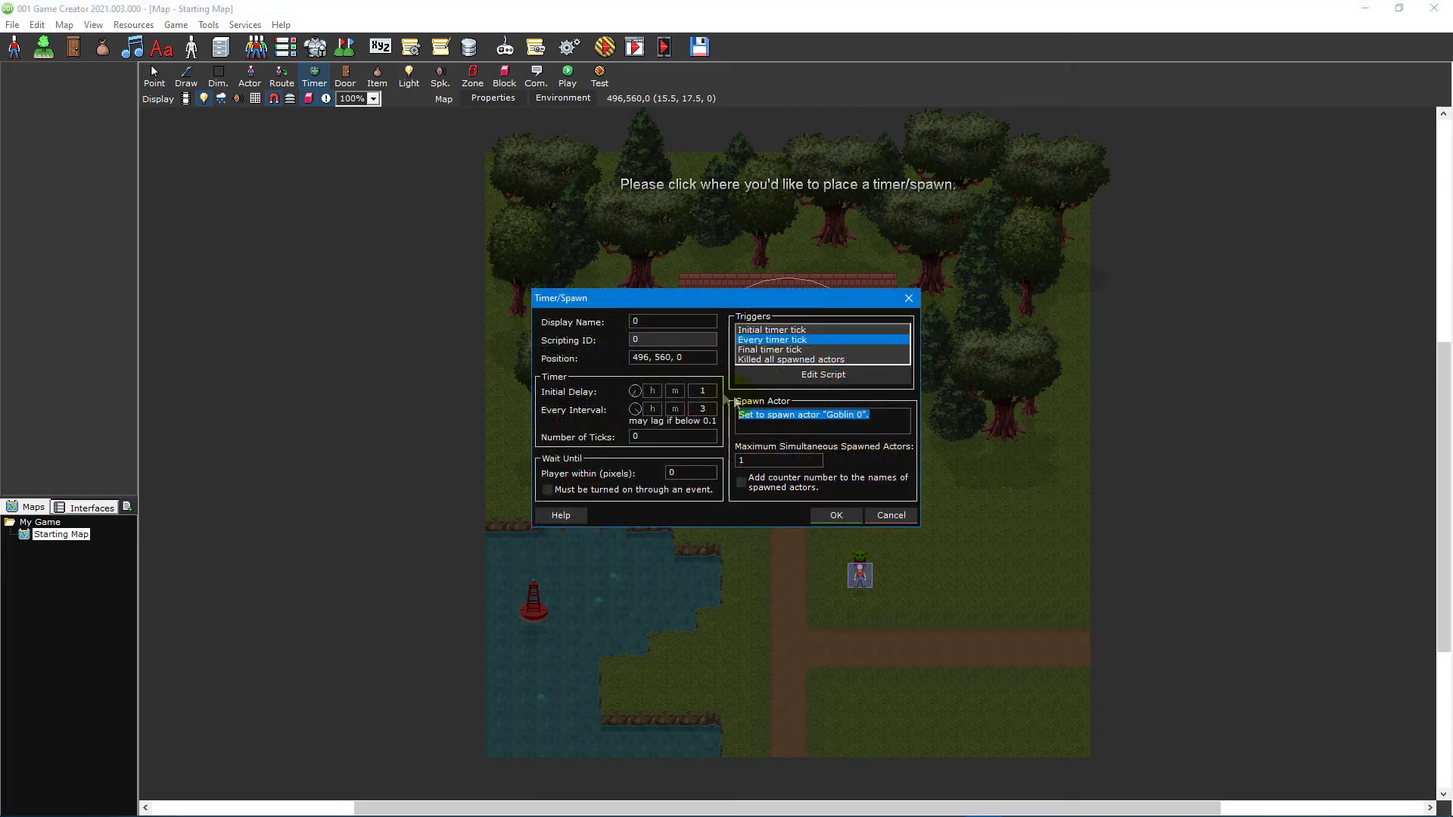
type("0")
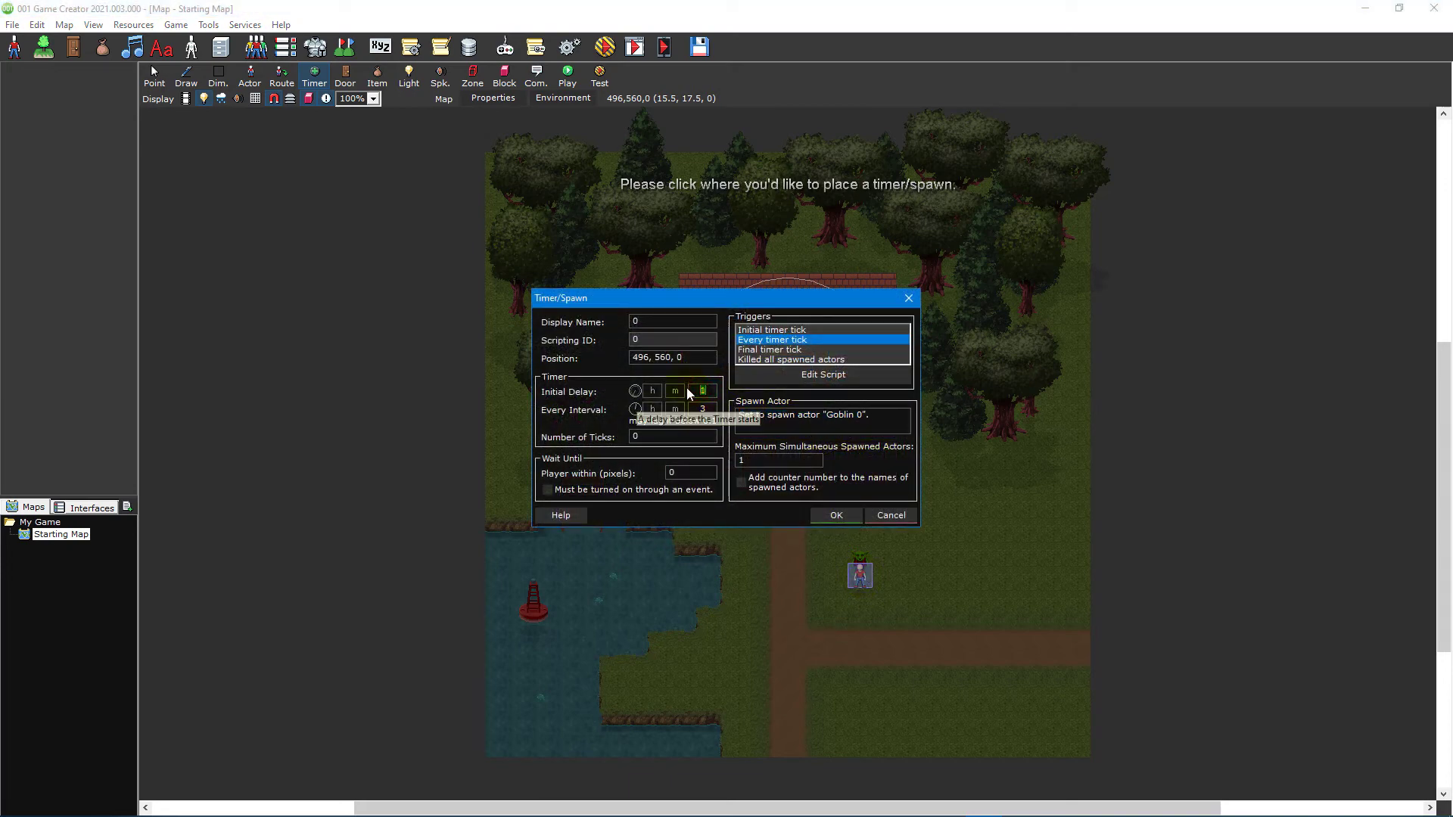
key("BackSpace")
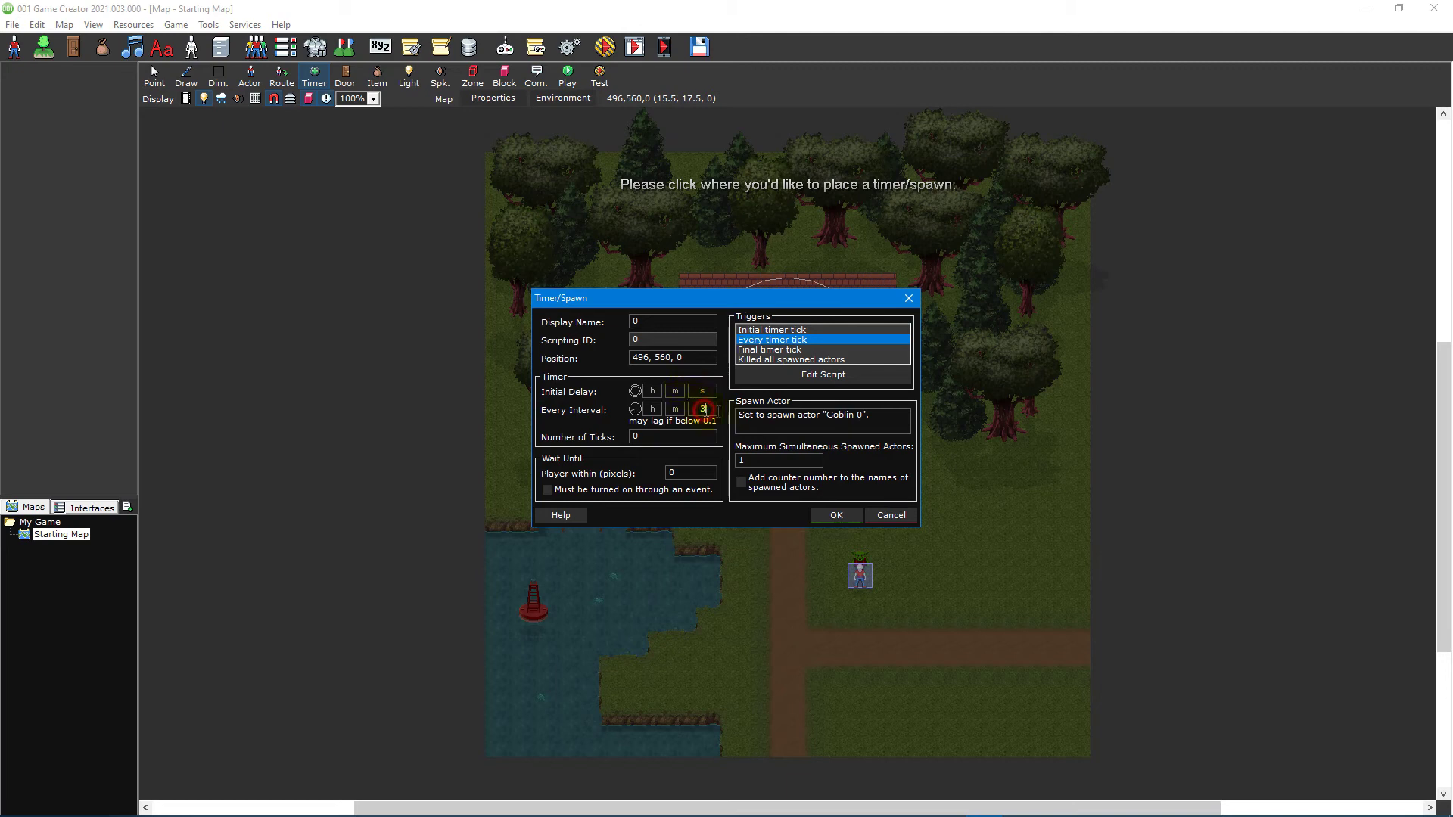
type("30")
double_click(795, 461)
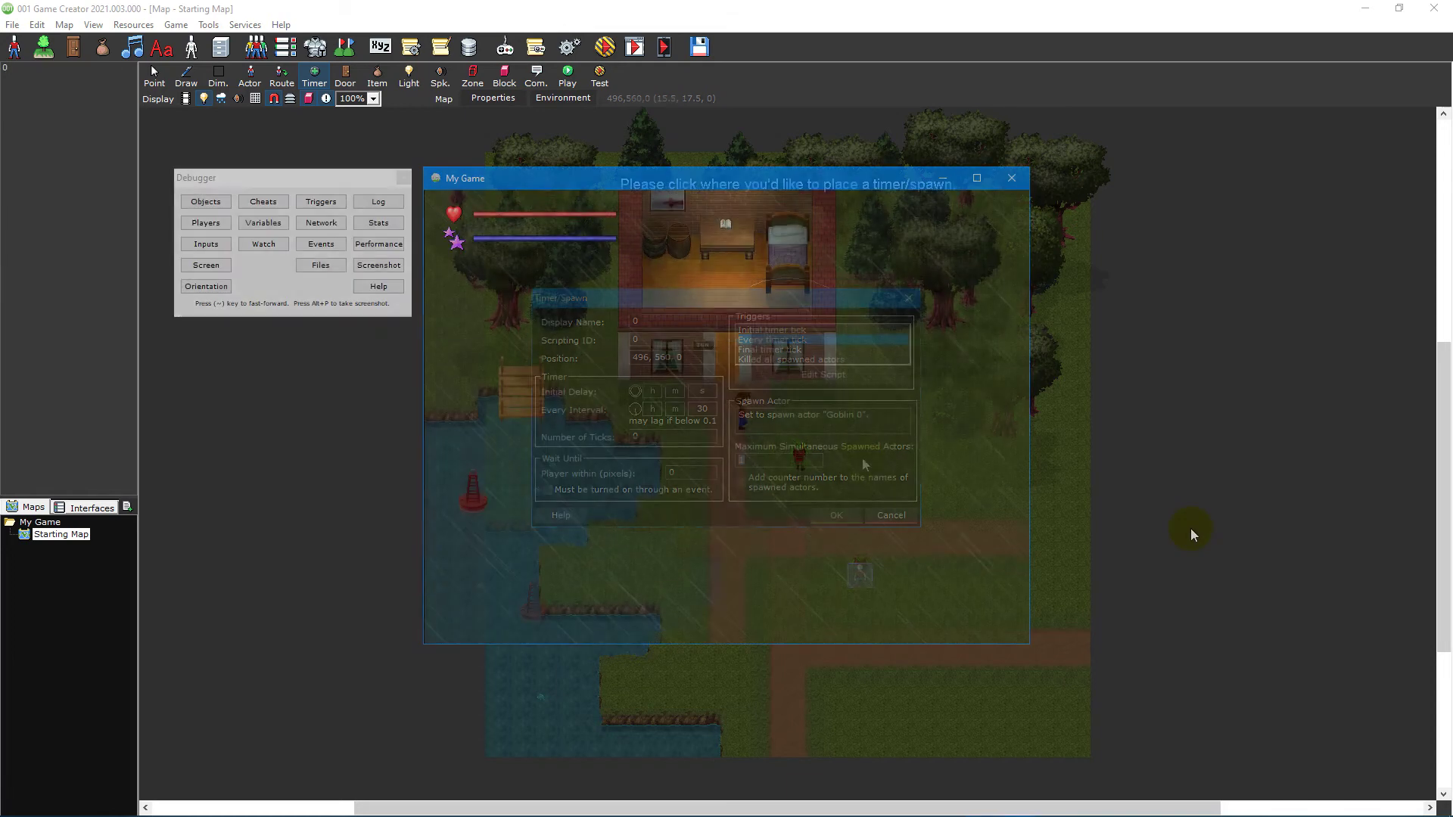
Walk the player around the spawned goblin in the game test, then exit the test.
key("Right")
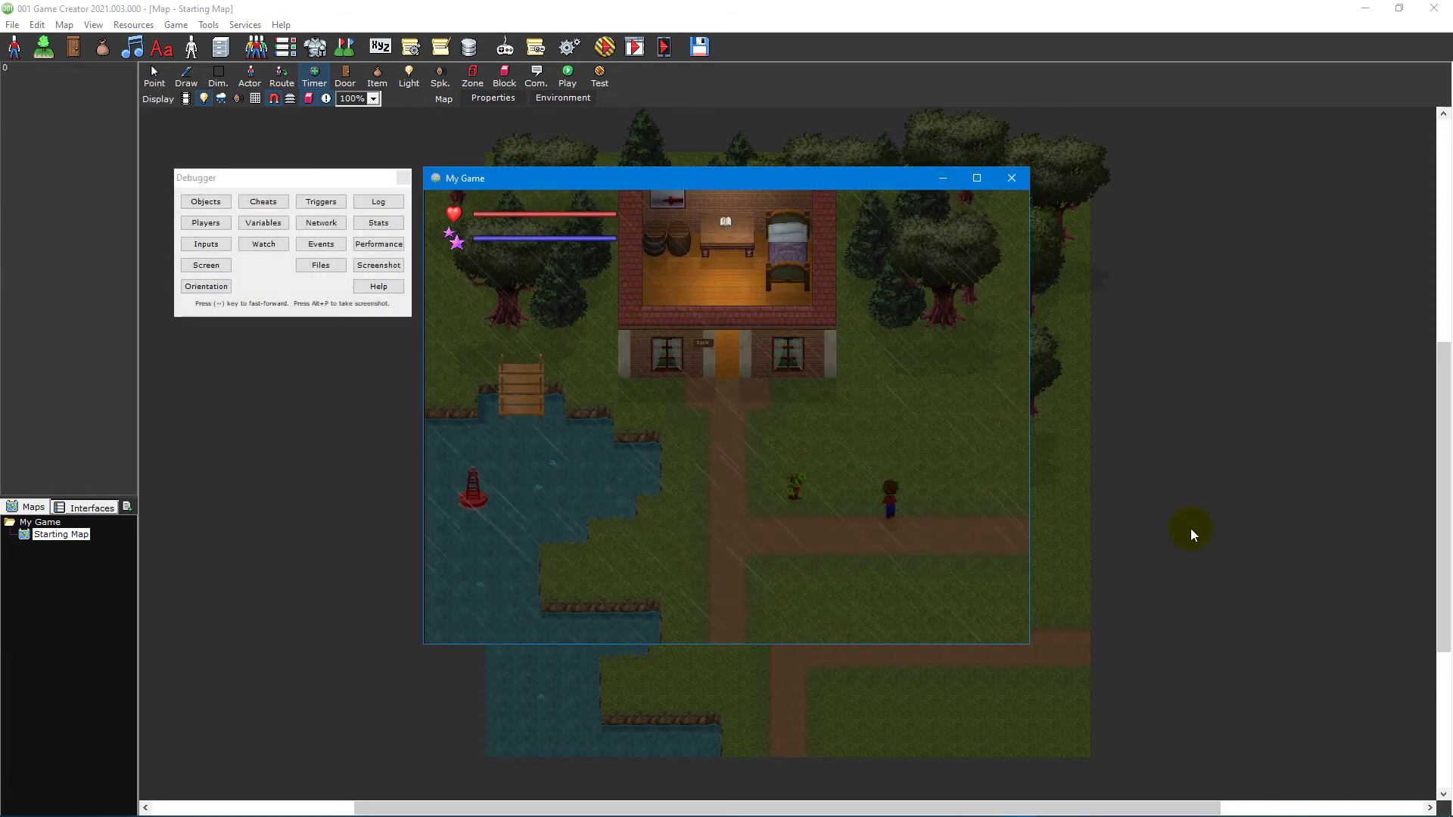
key("Up")
key("Down")
key("Left")
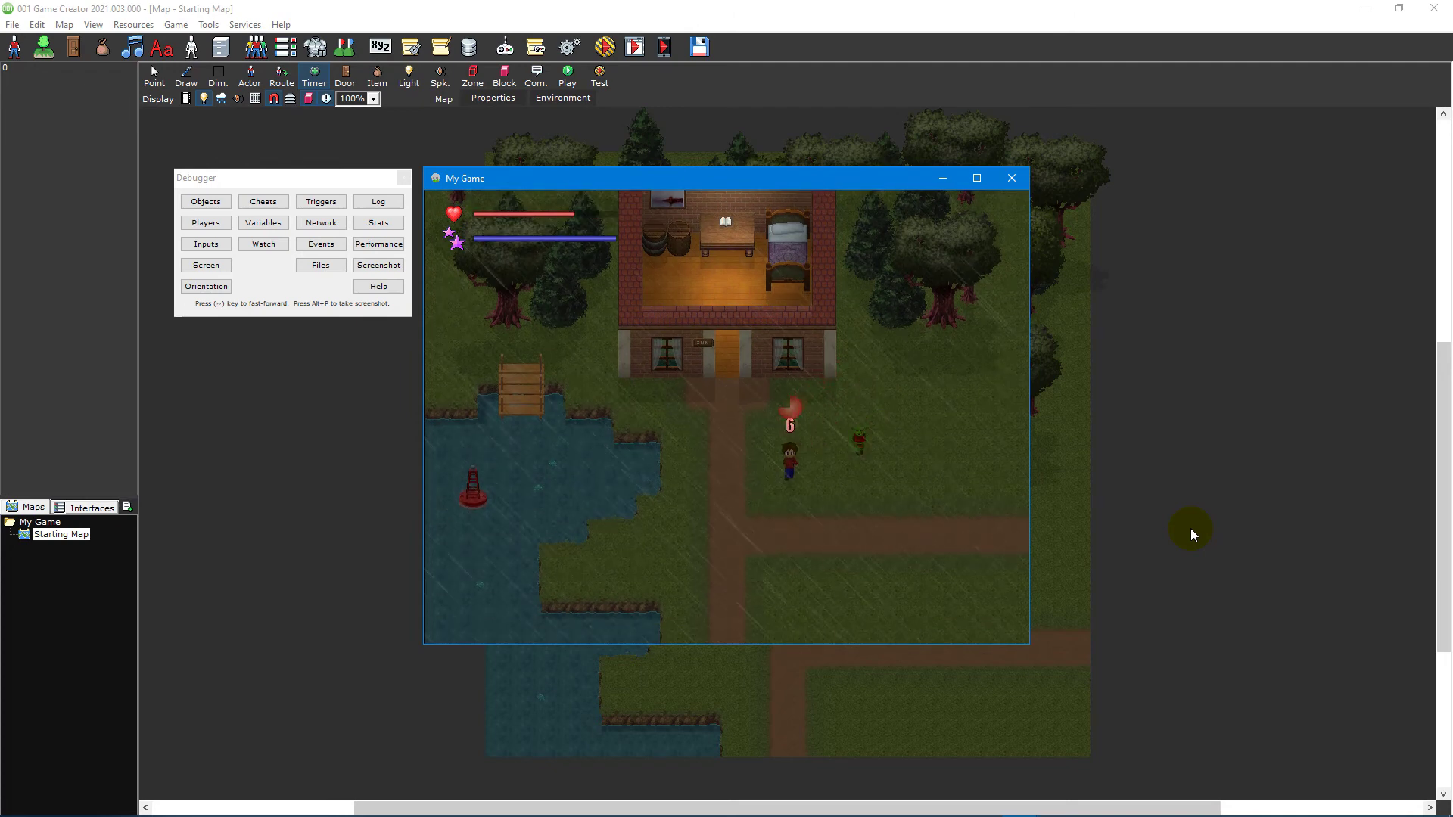
key("Right")
key("Up")
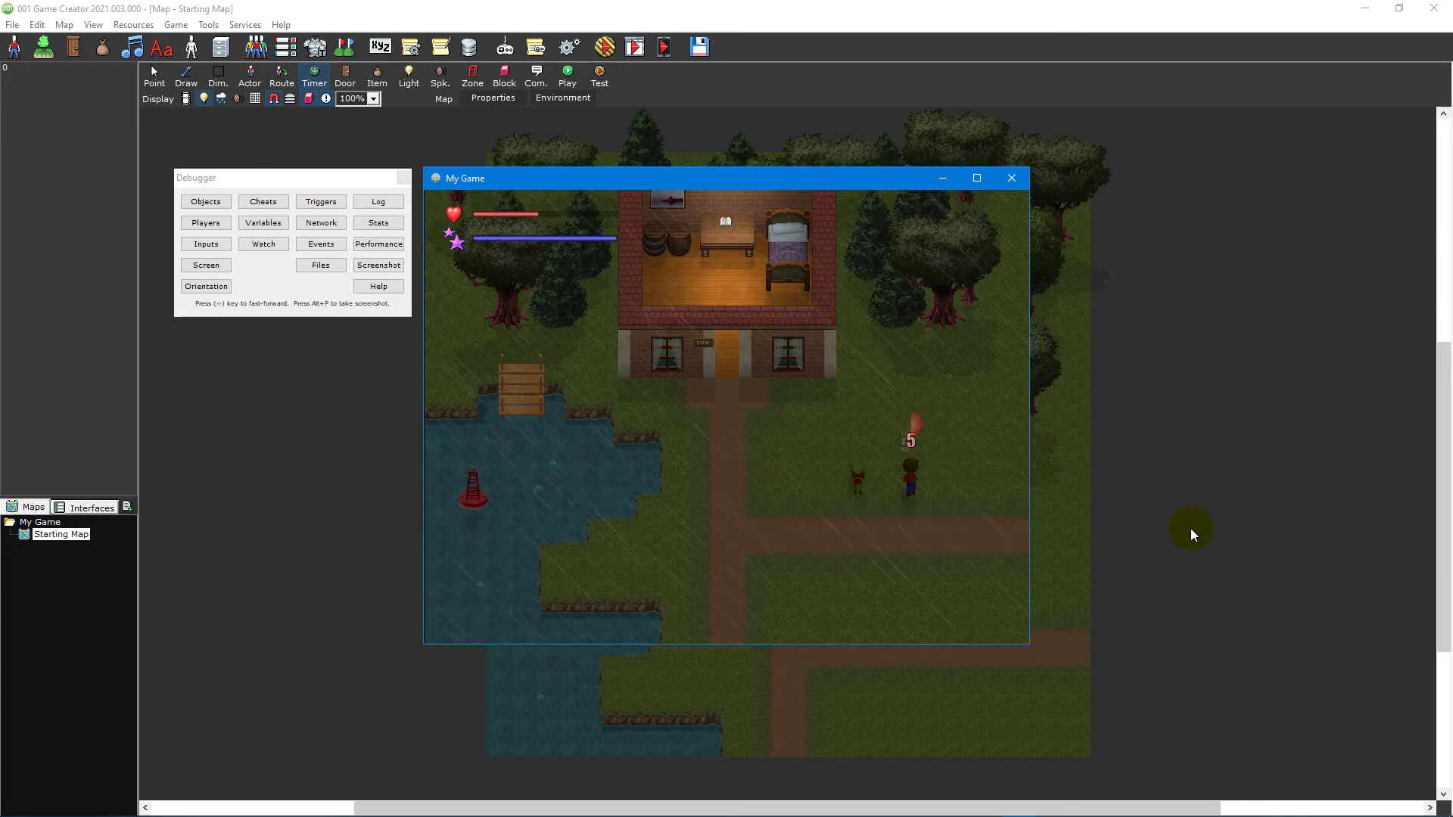
key("Left")
key("Escape")
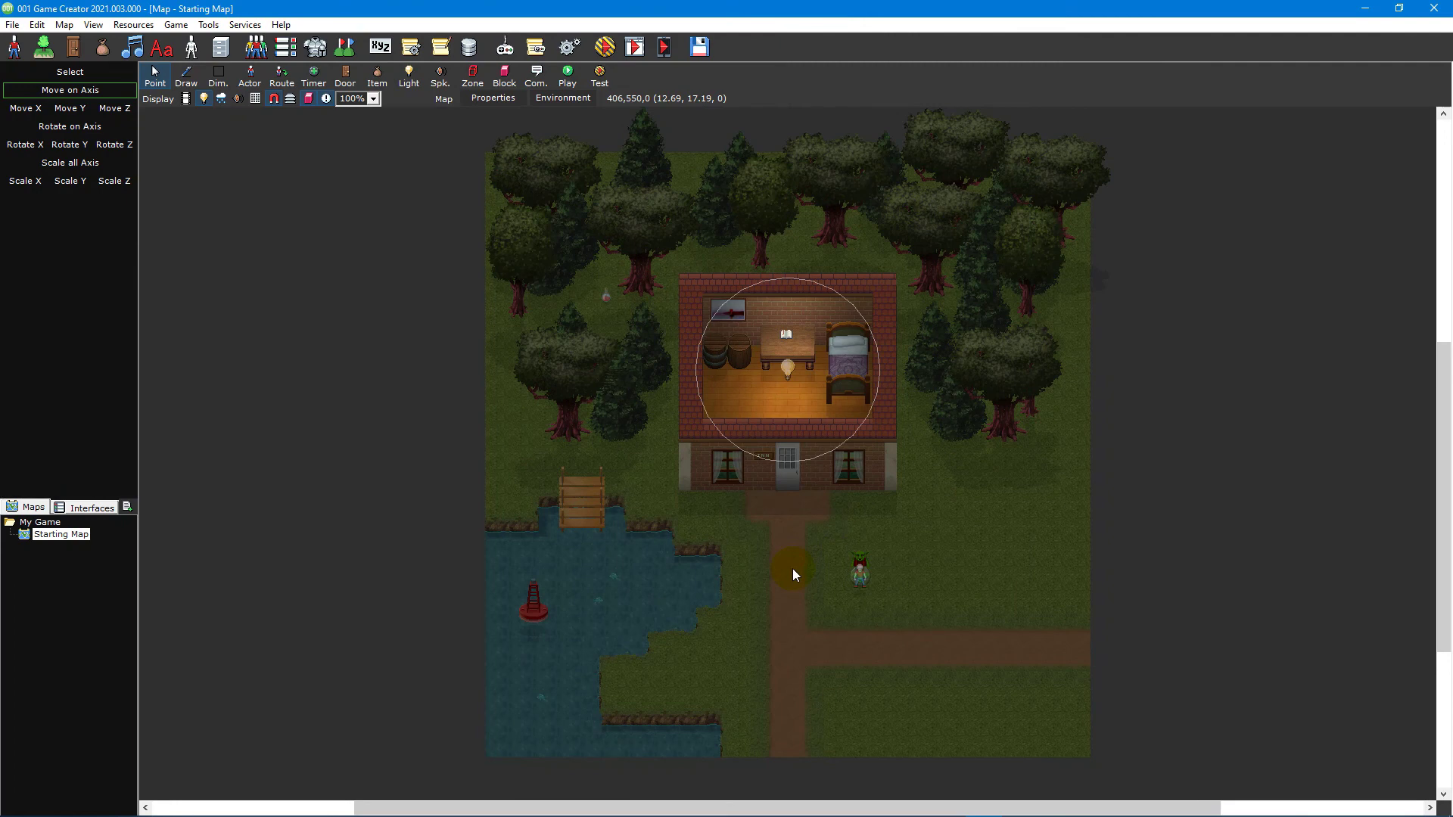
Compare the zone shapes and try a rectangular zone about 256 by 144 pixels at 432, 608, 0.
left_click(475, 80)
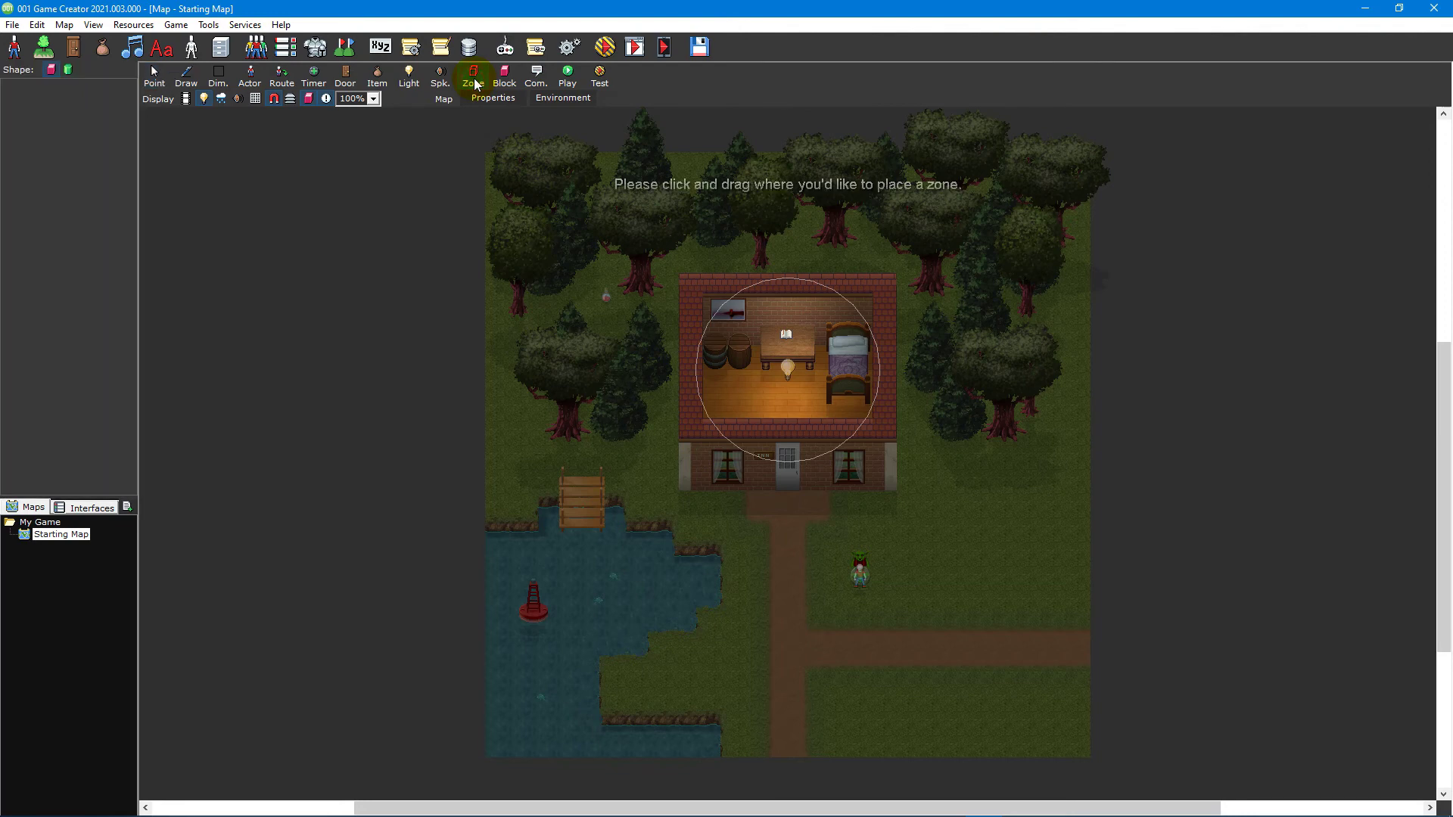
left_click(68, 70)
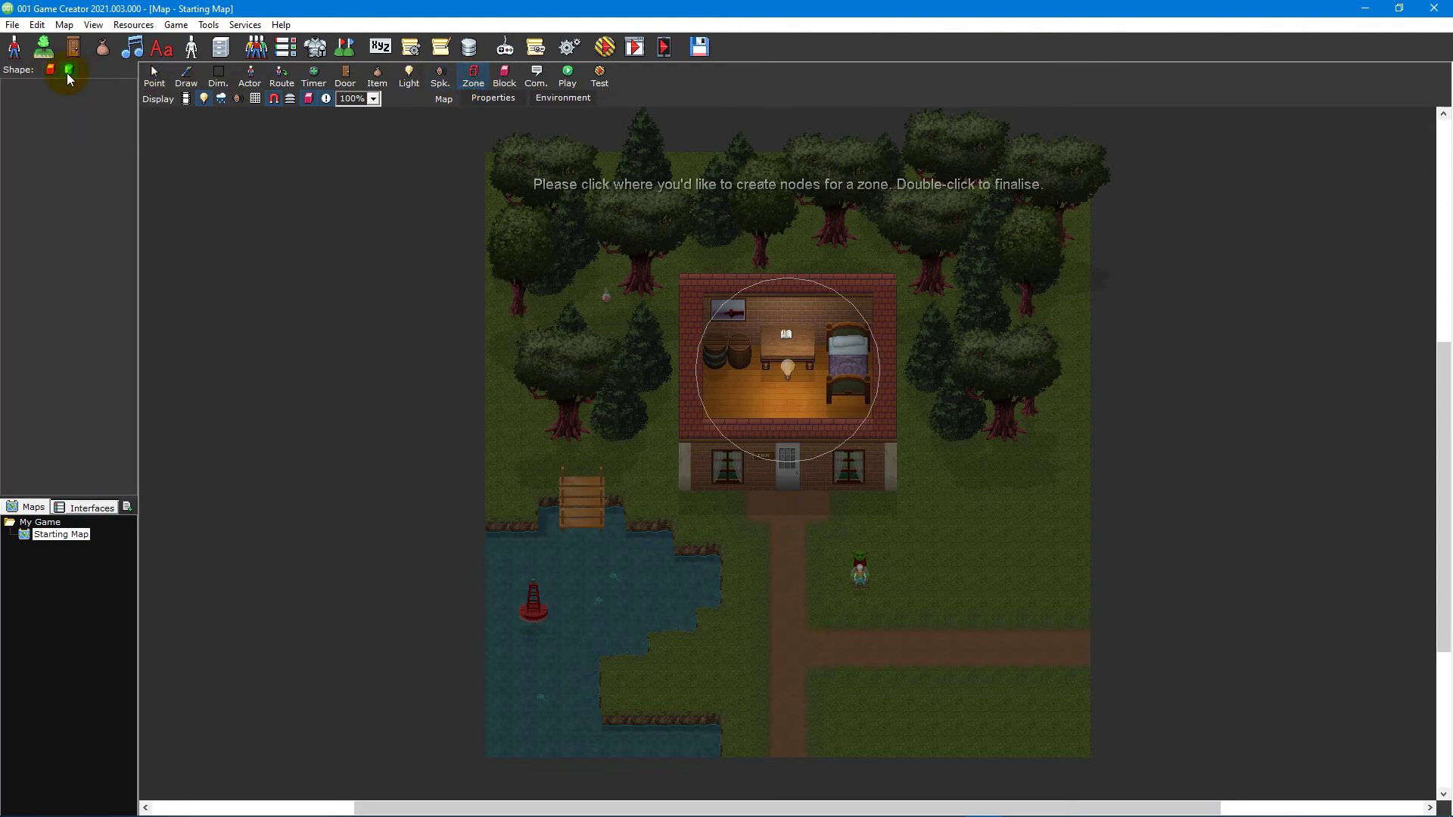
left_click(52, 73)
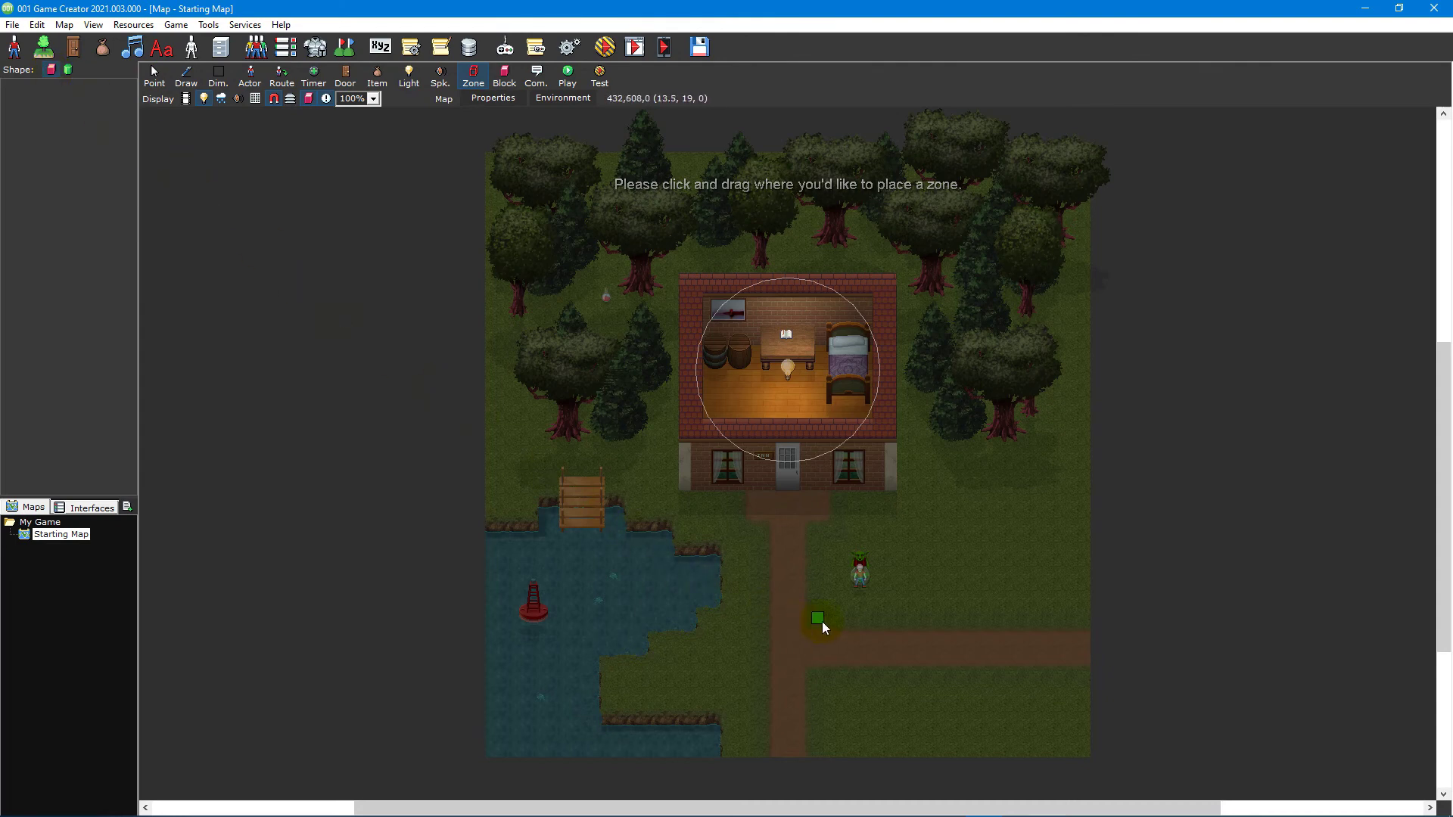
left_click_drag(822, 621, 993, 719)
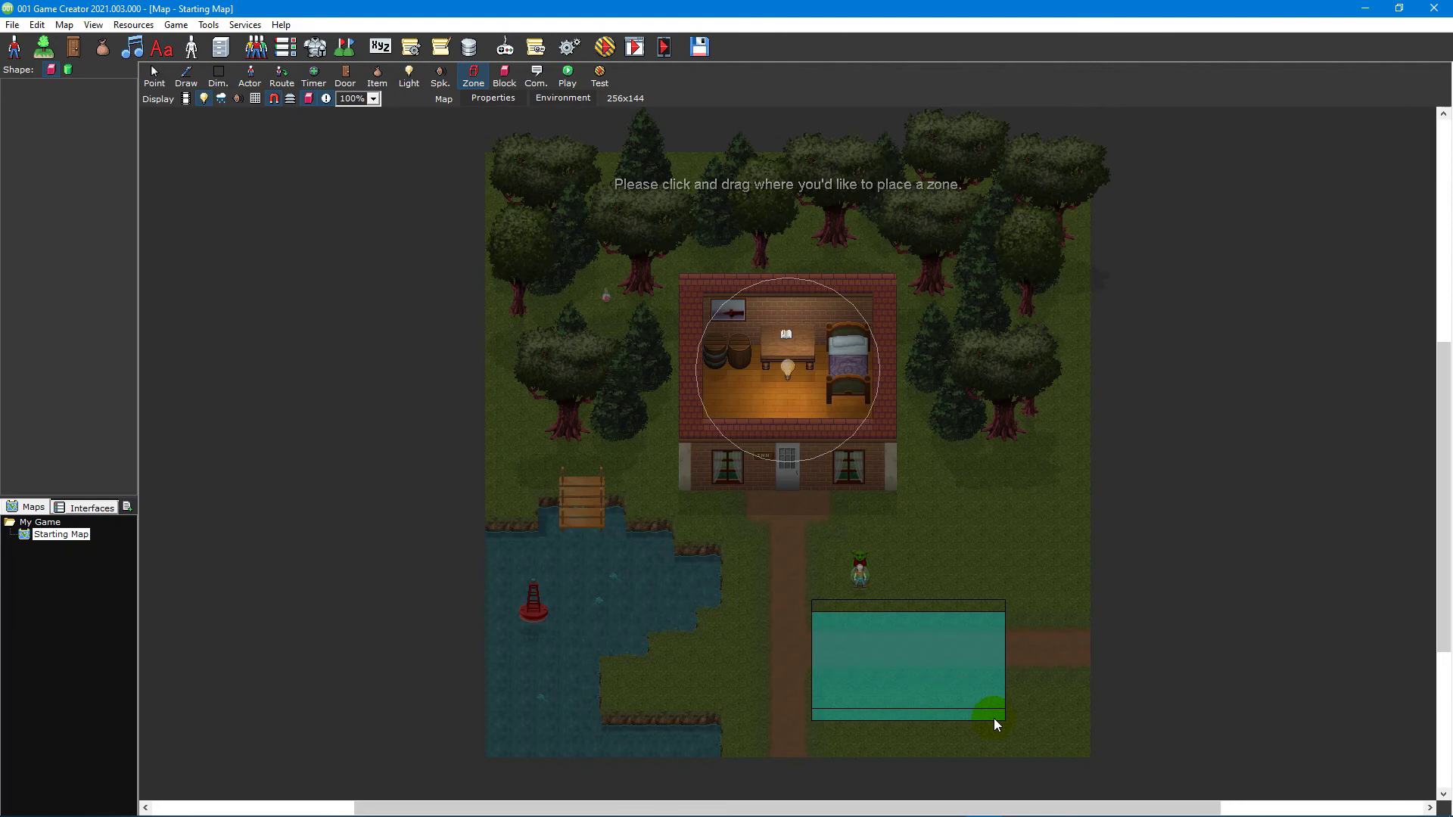
left_click_drag(993, 719, 993, 719)
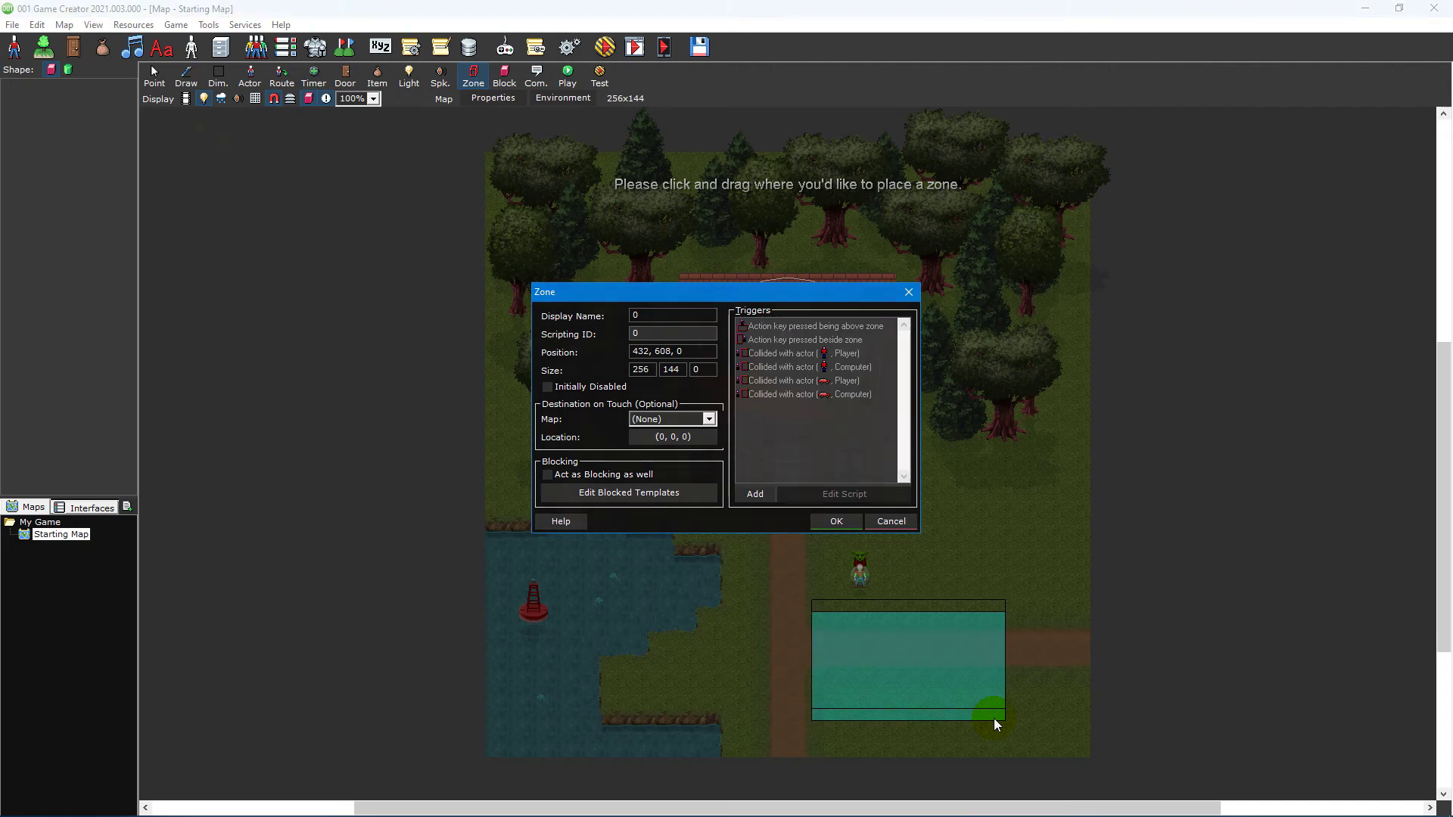
key("Escape")
Try a four-node polygon zone in a diamond shape around the goblin south of the house.
left_click(68, 68)
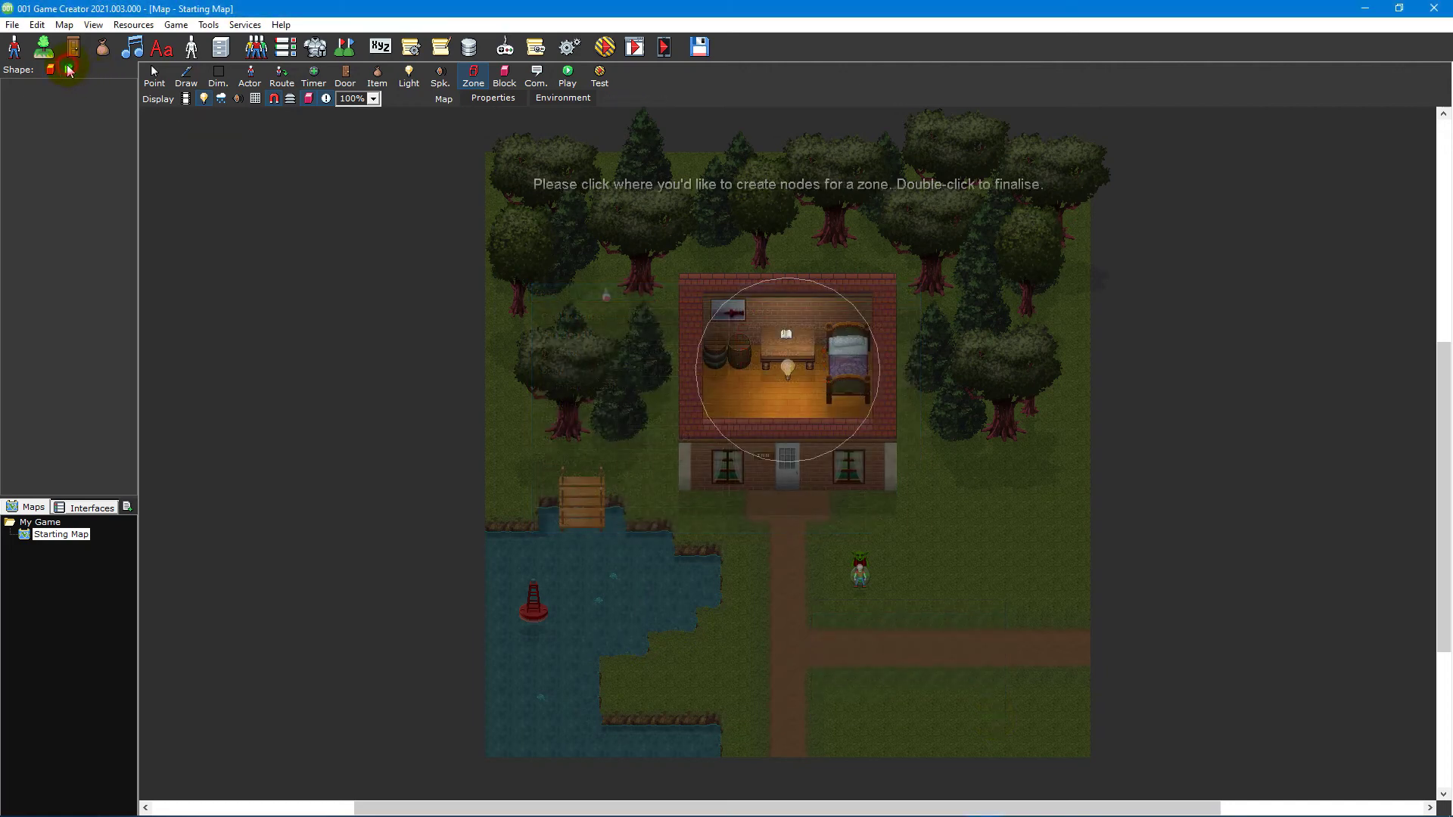
left_click(775, 585)
left_click(840, 527)
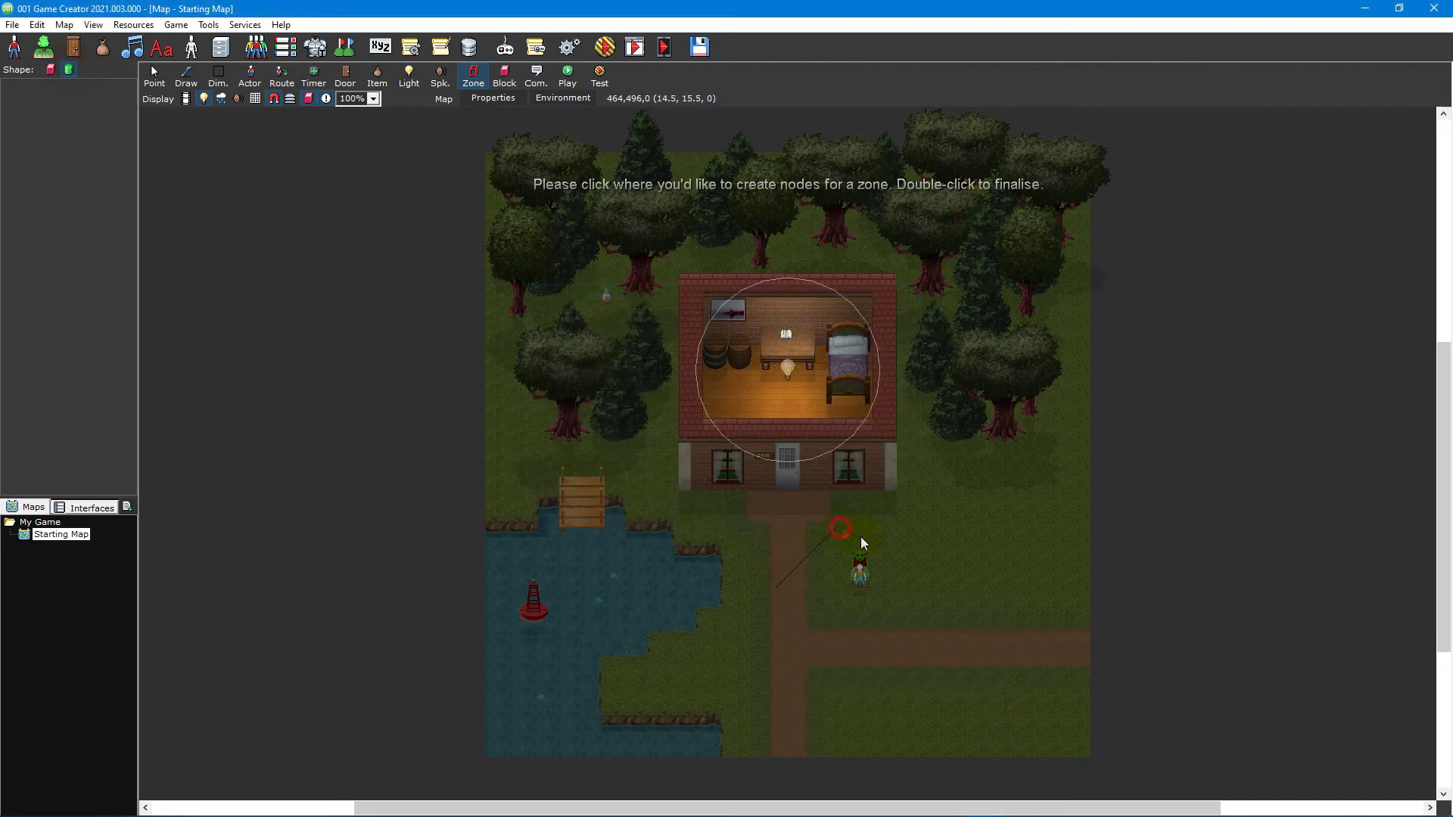
left_click(931, 588)
double_click(837, 654)
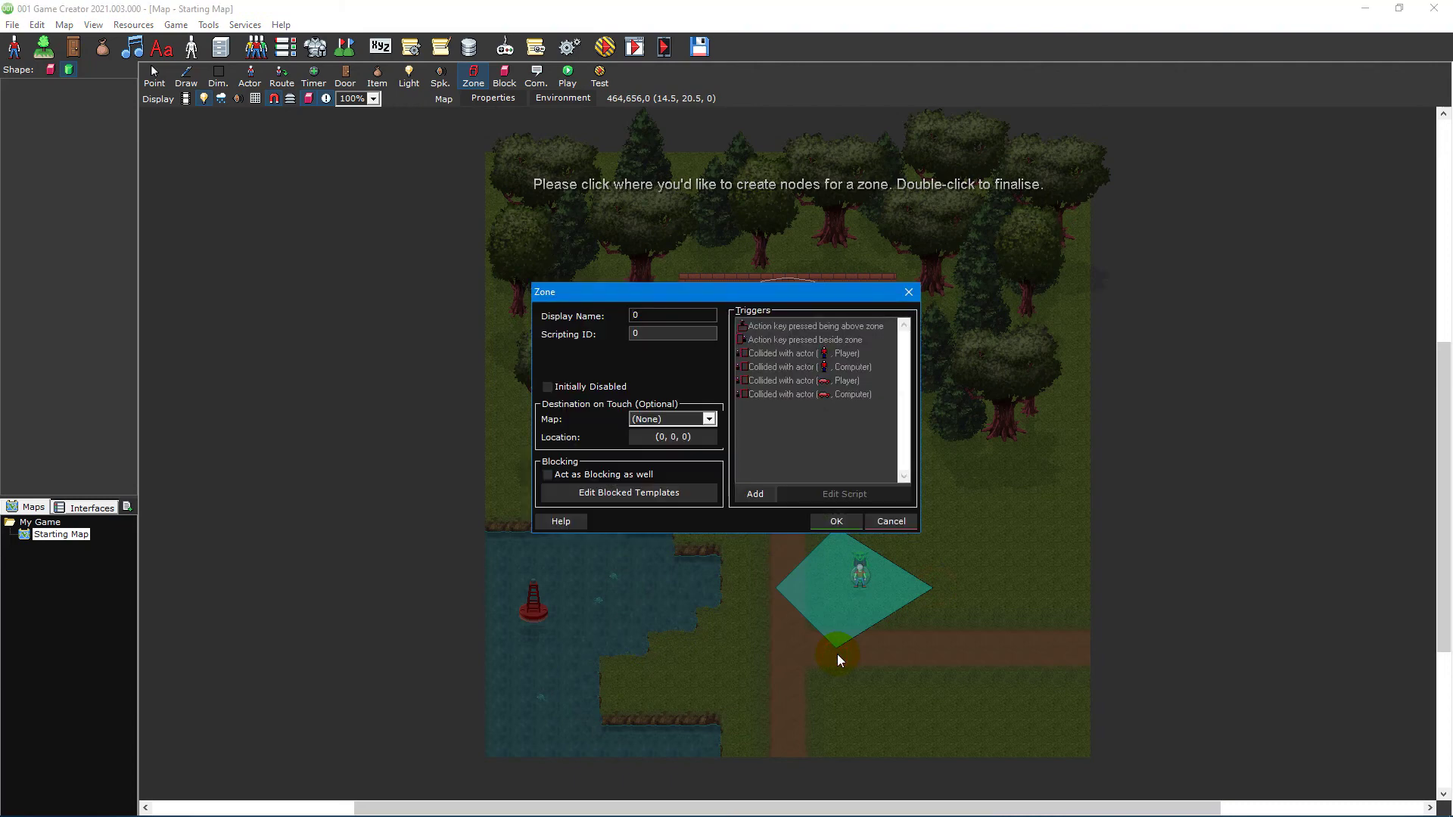
key("Return")
Draw a rectangular zone about 80 by 80 pixels at 352, 288, 0 and try its Initially Disabled option.
left_click_drag(837, 654, 924, 678)
double_click(922, 675)
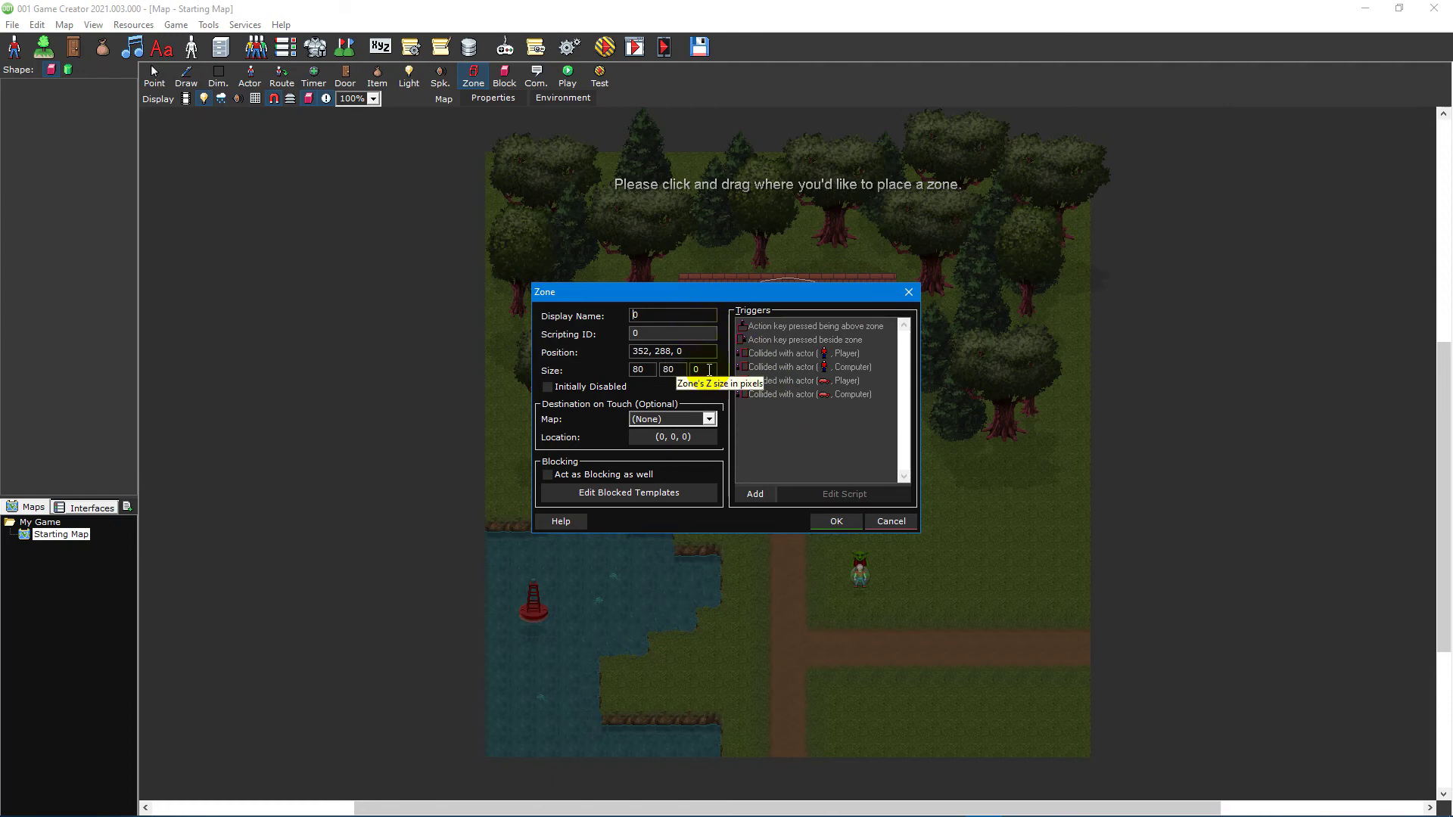
left_click(638, 387)
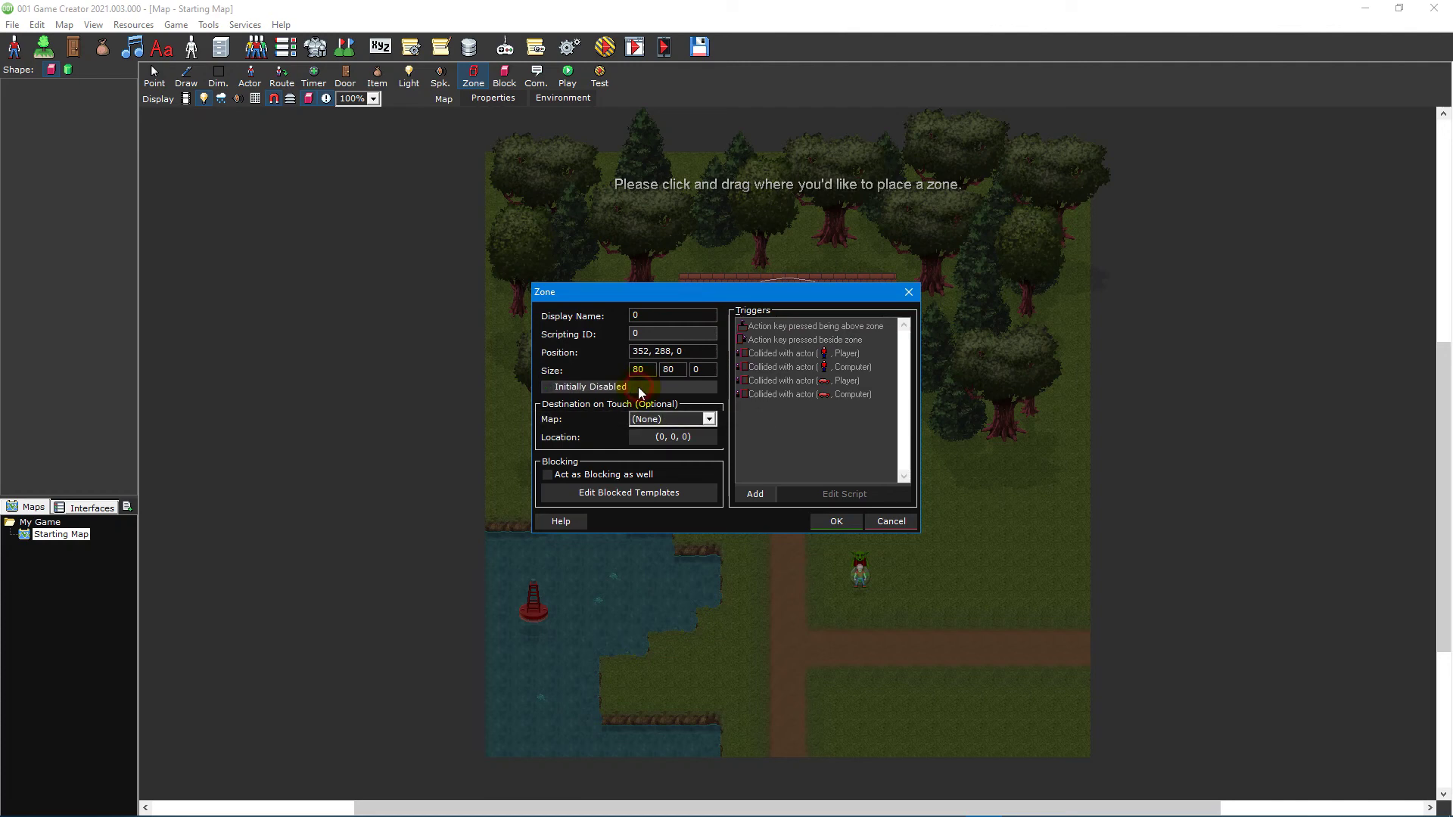
left_click(638, 388)
Set the zone's touch destination to Starting Map and try choosing a location on that map.
left_click(707, 421)
left_click(707, 445)
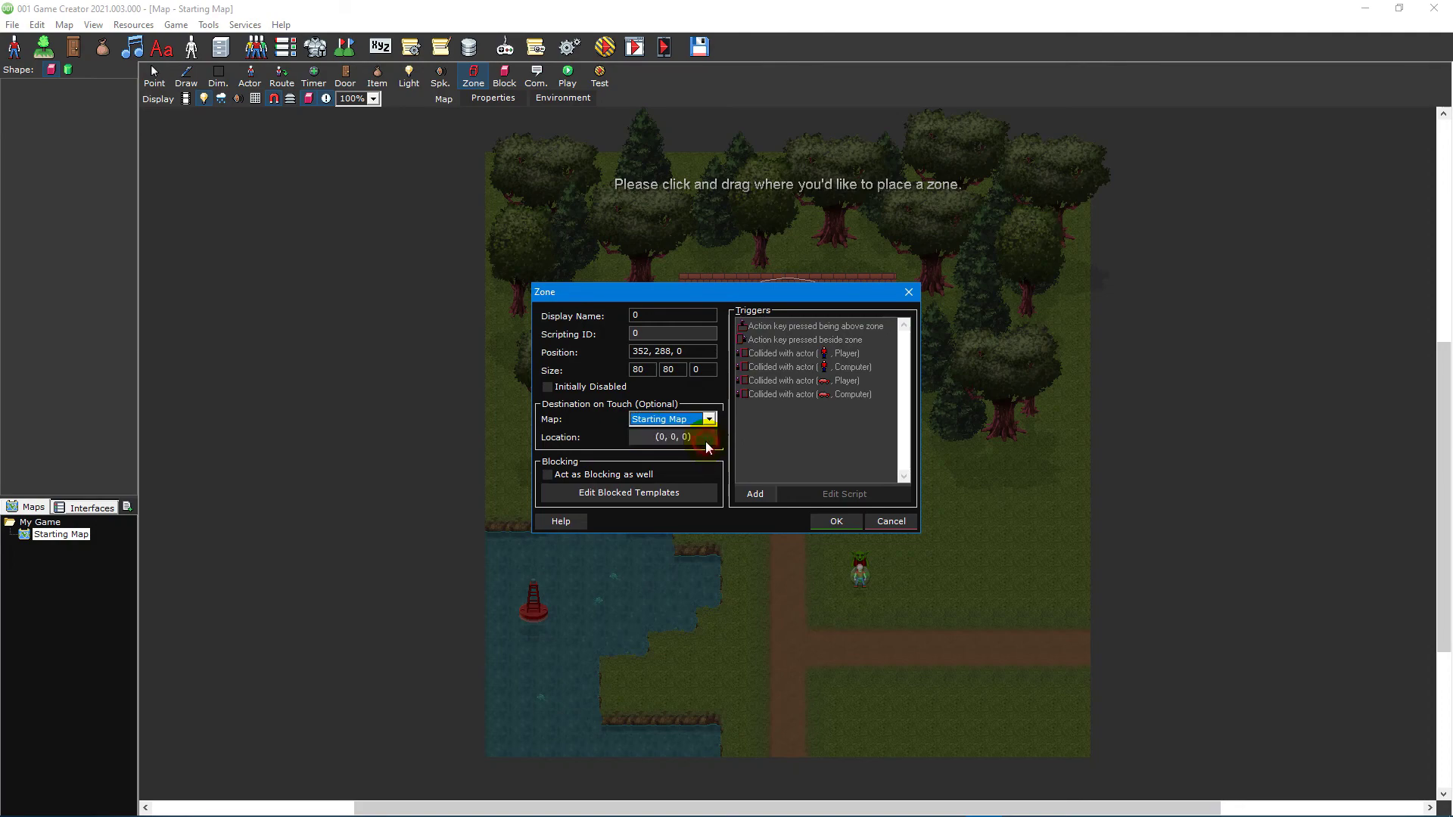
left_click(706, 438)
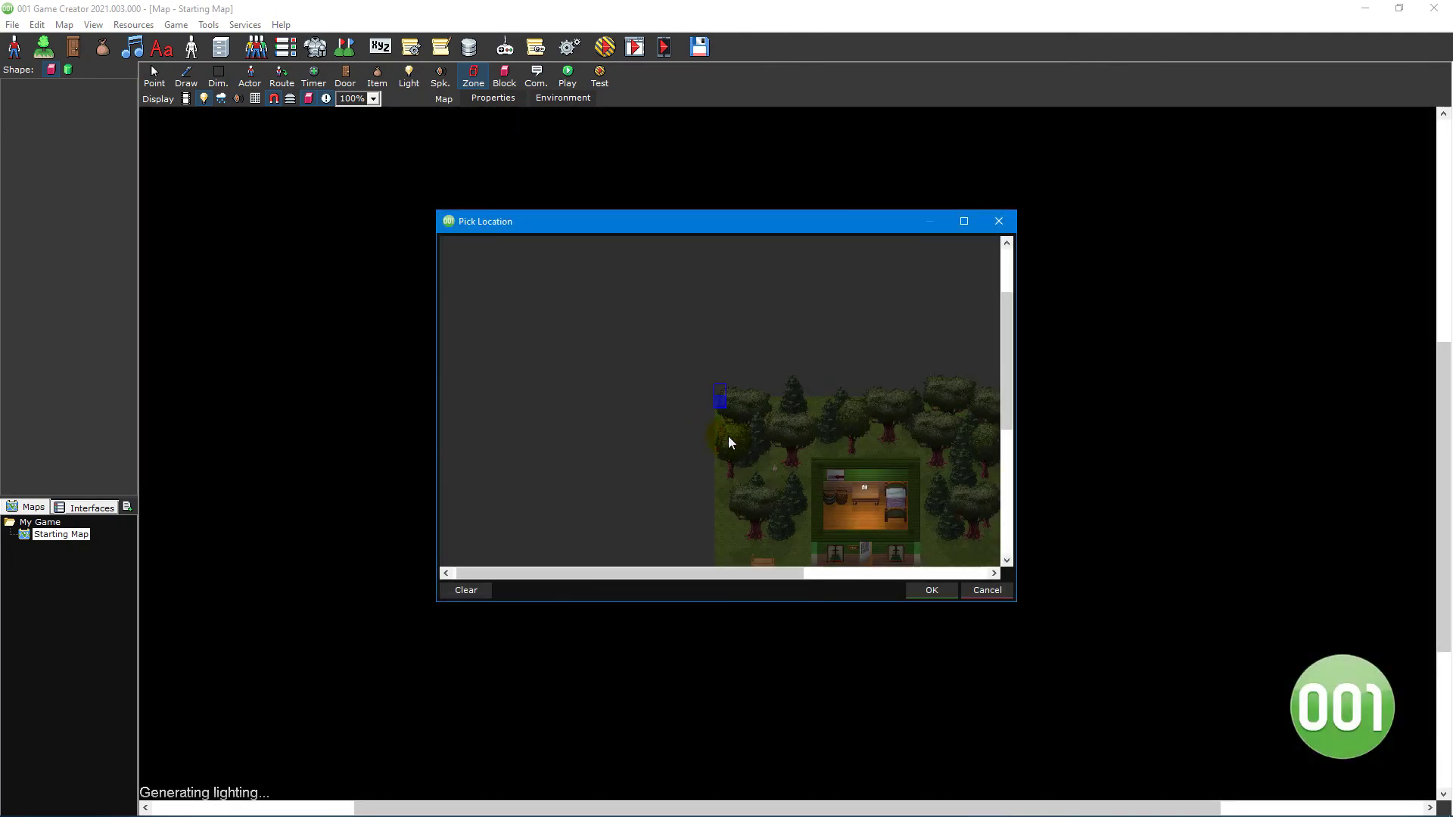
left_click(583, 280)
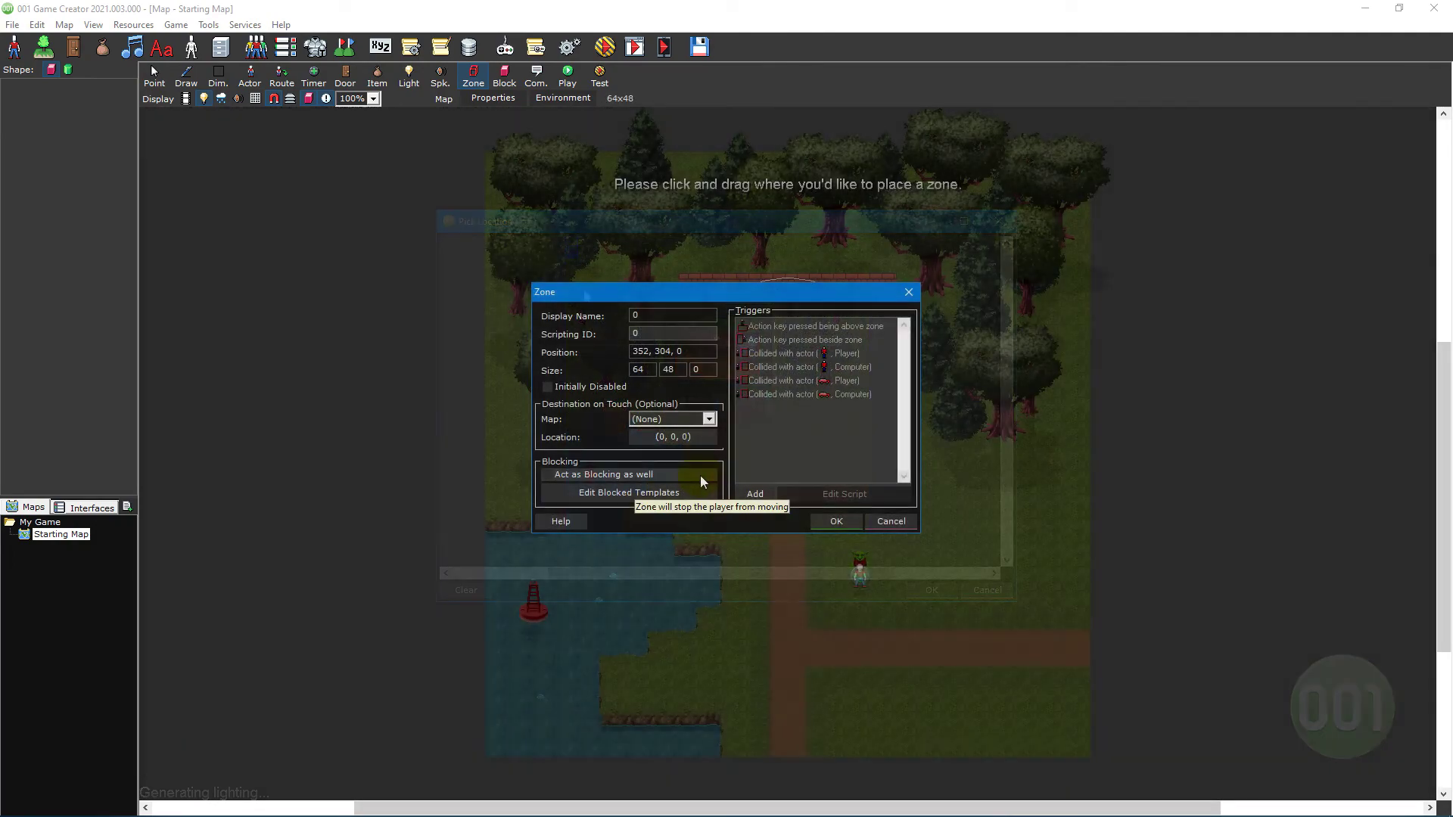
Examine the 64 by 48 zone's blocking option and its list of blocked actor templates, then leave the list.
left_click(701, 477)
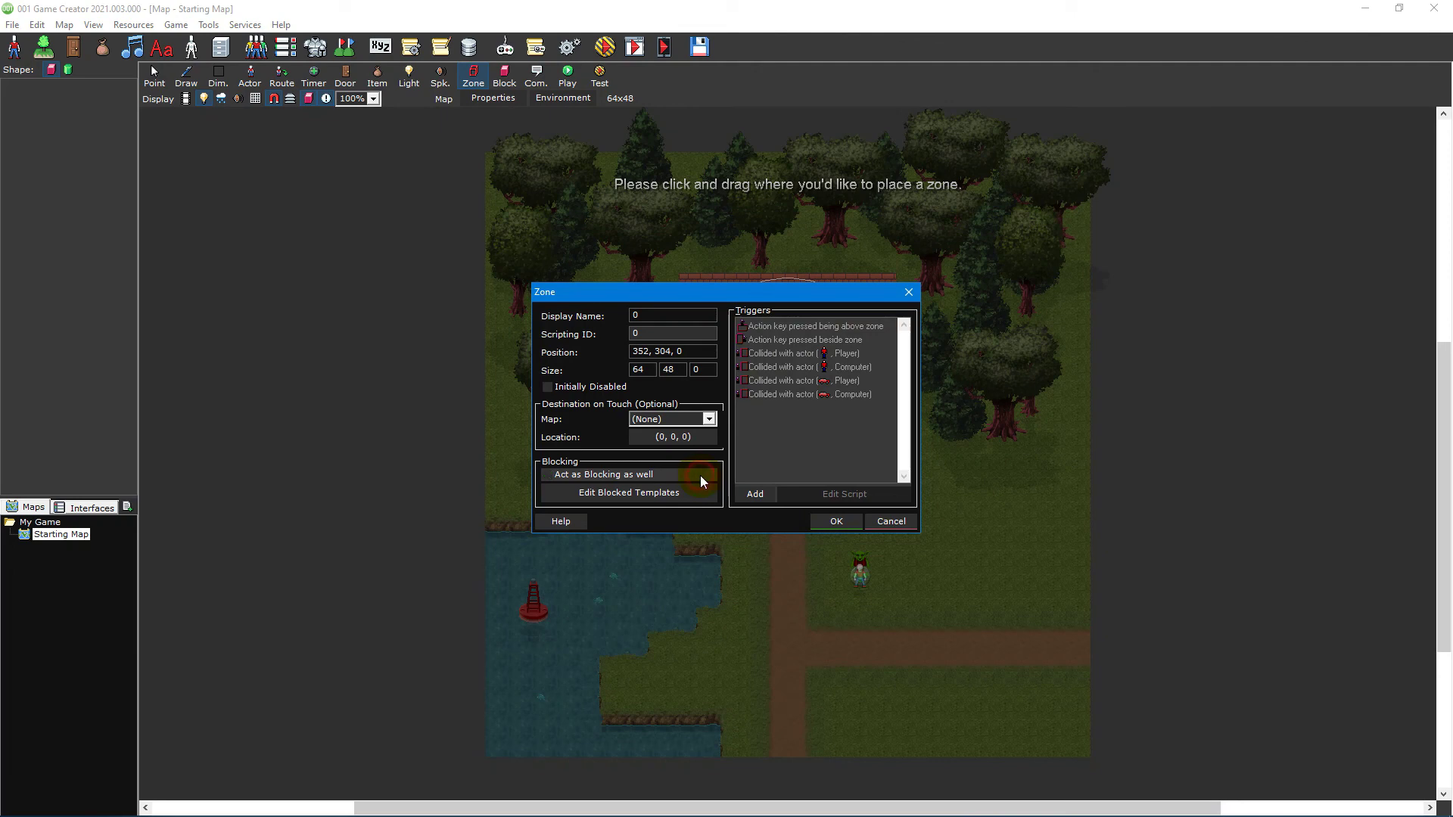
left_click(703, 499)
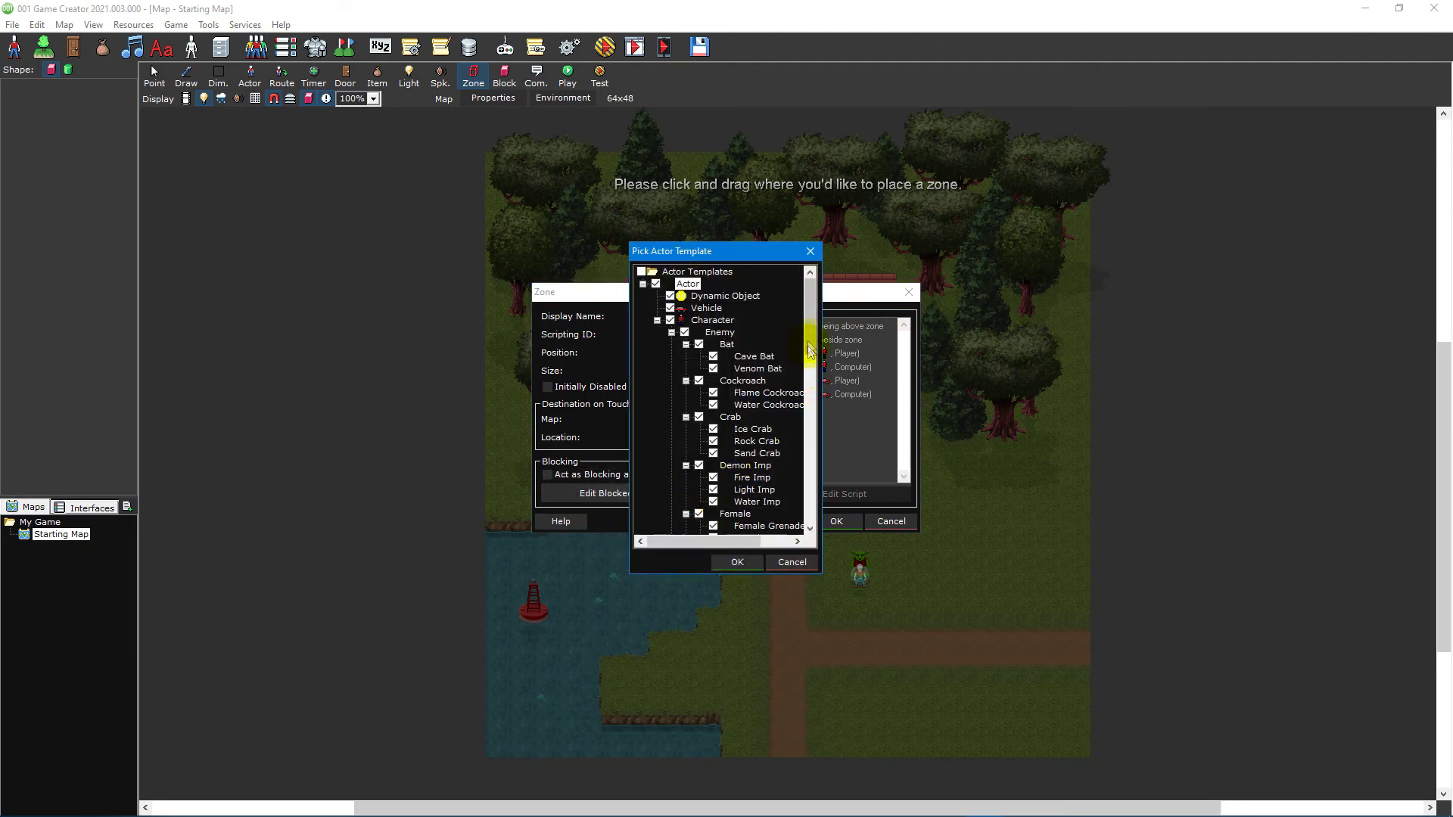
mouse_move(814, 333)
left_mouse_down()
mouse_move(814, 424)
mouse_move(821, 310)
left_mouse_up()
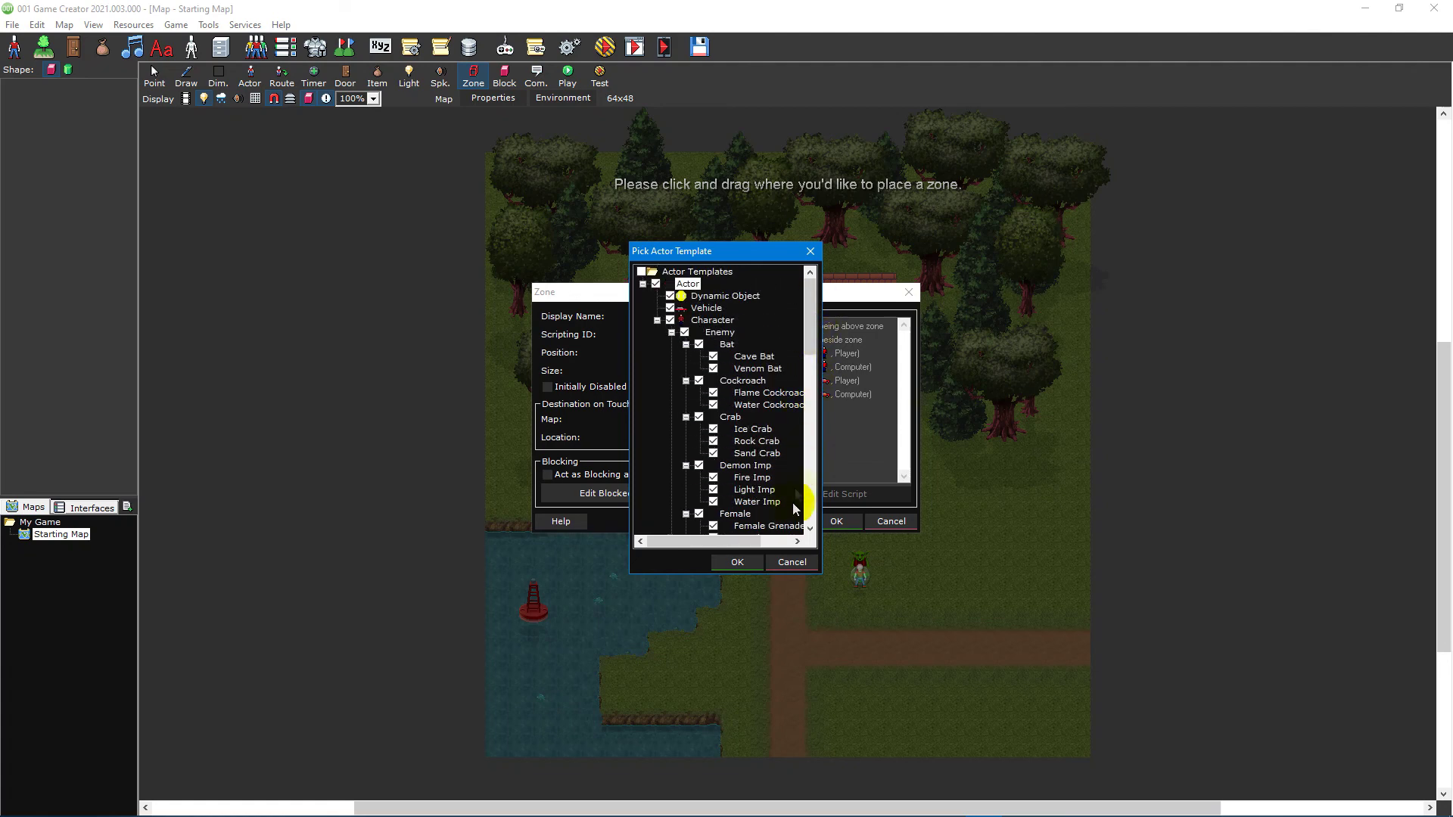
left_click(784, 564)
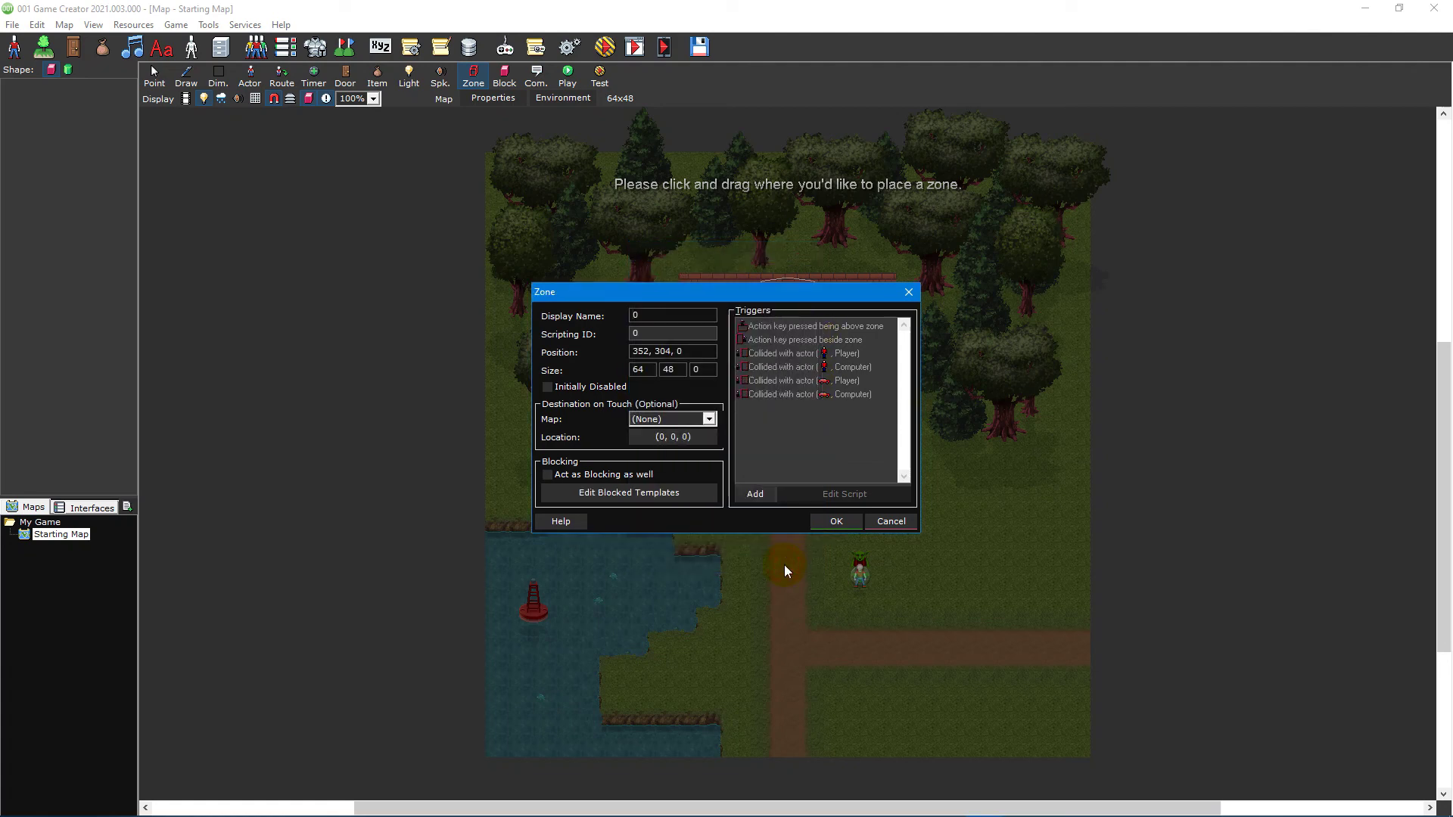
Examine the zone's action-key triggers and the trigger types that can be added, including Mouse/Touch Down, then leave the zone settings.
left_click(873, 328)
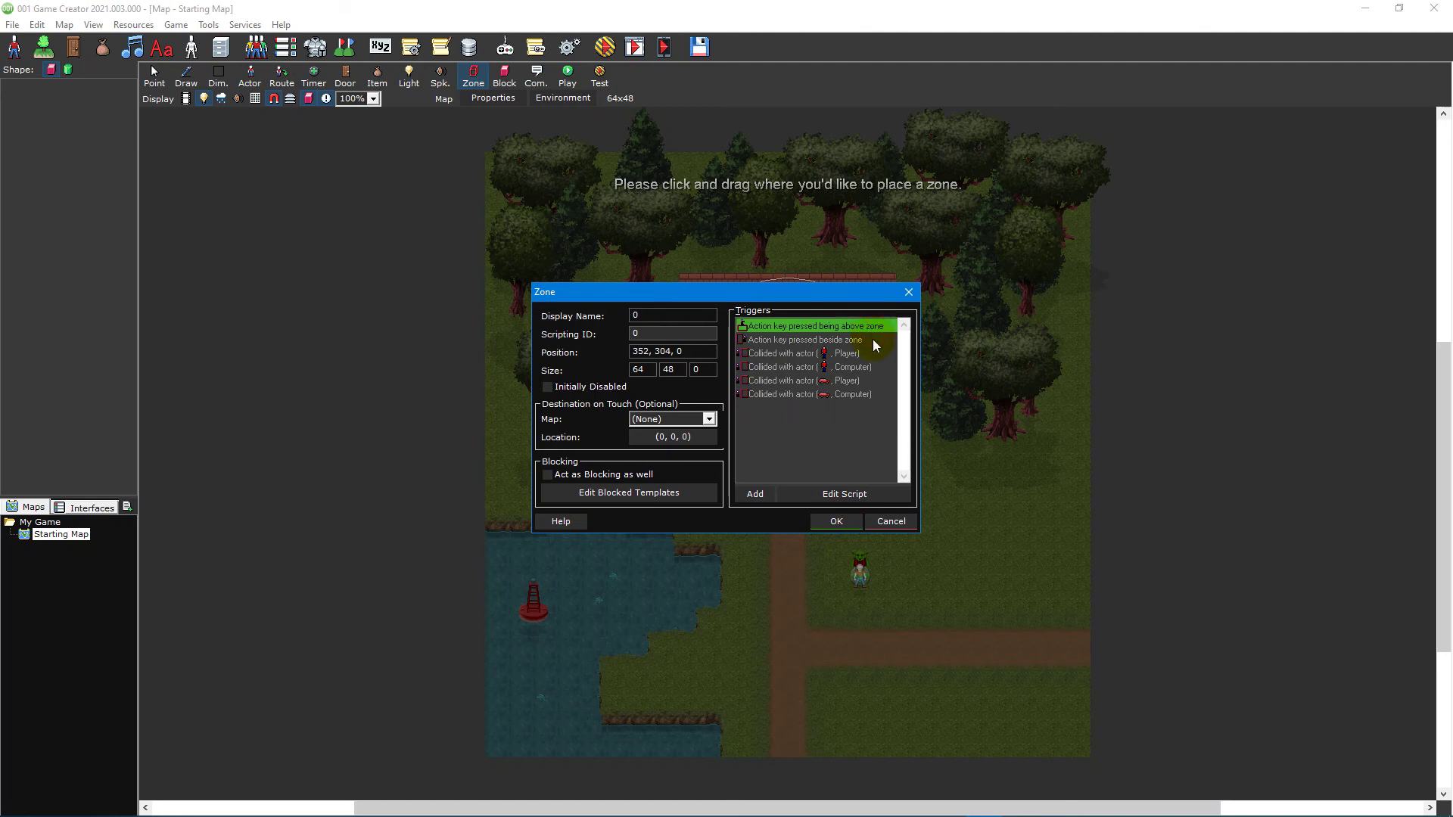
left_click(873, 339)
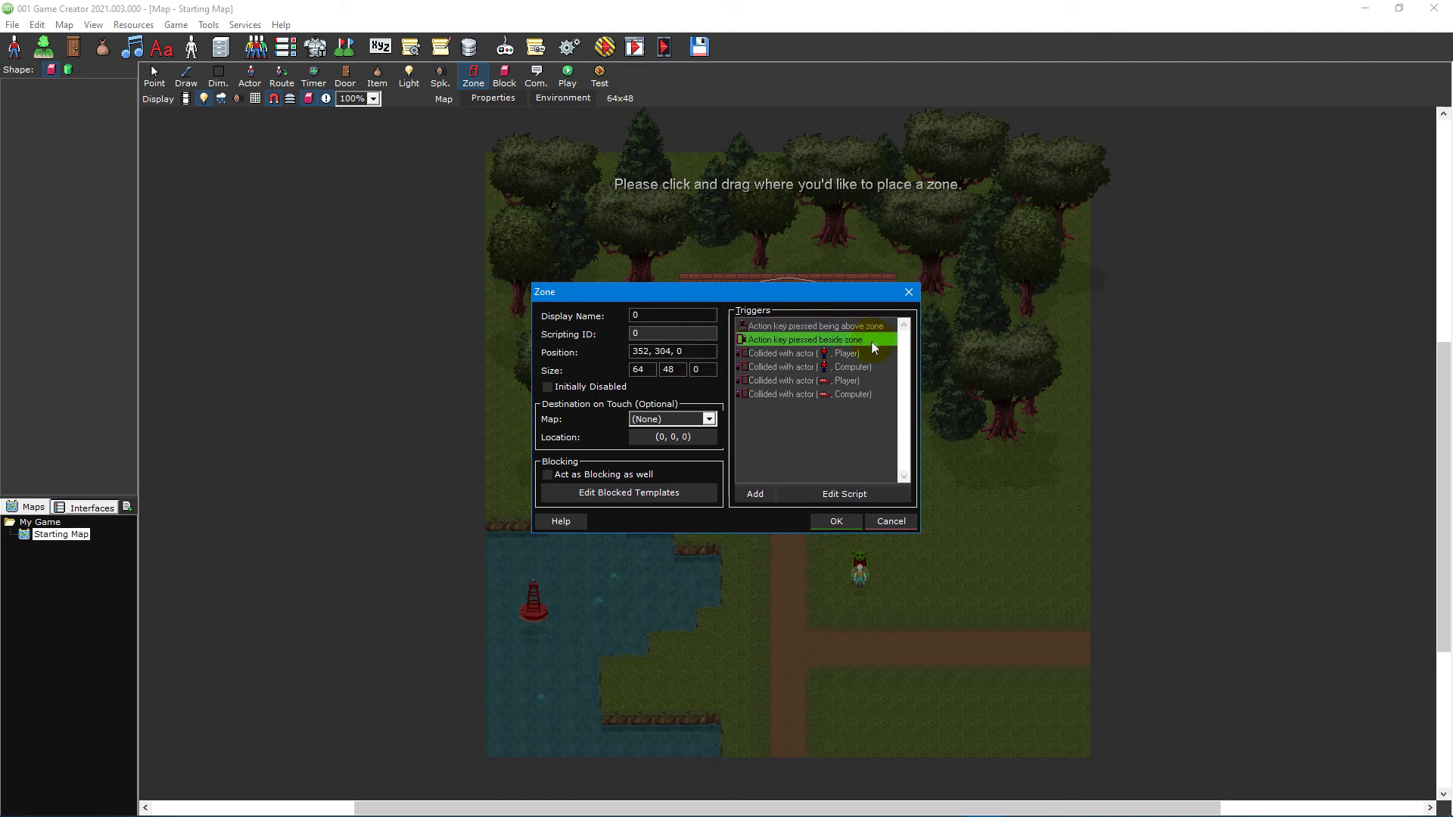
left_click(756, 494)
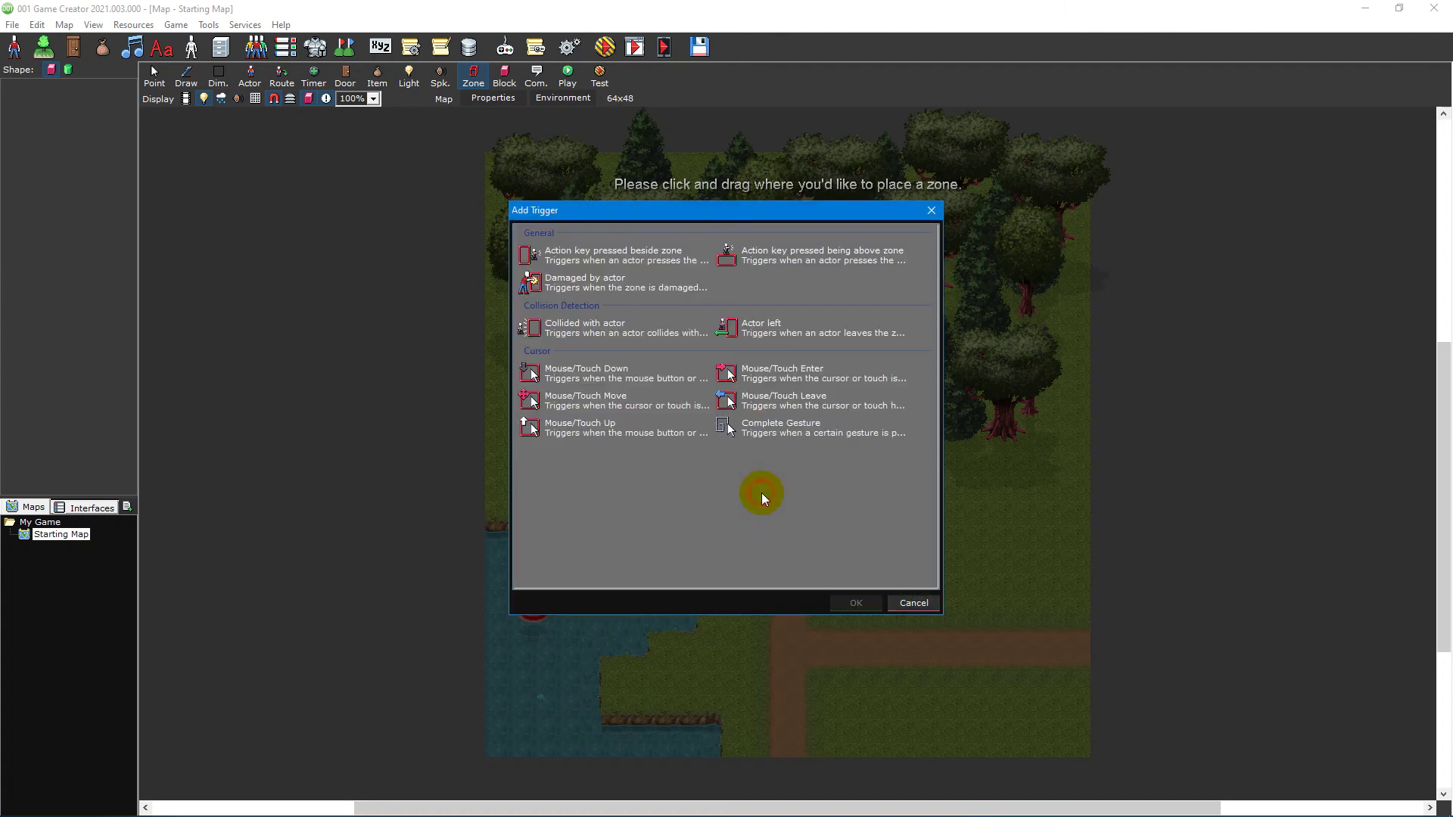
left_click(694, 378)
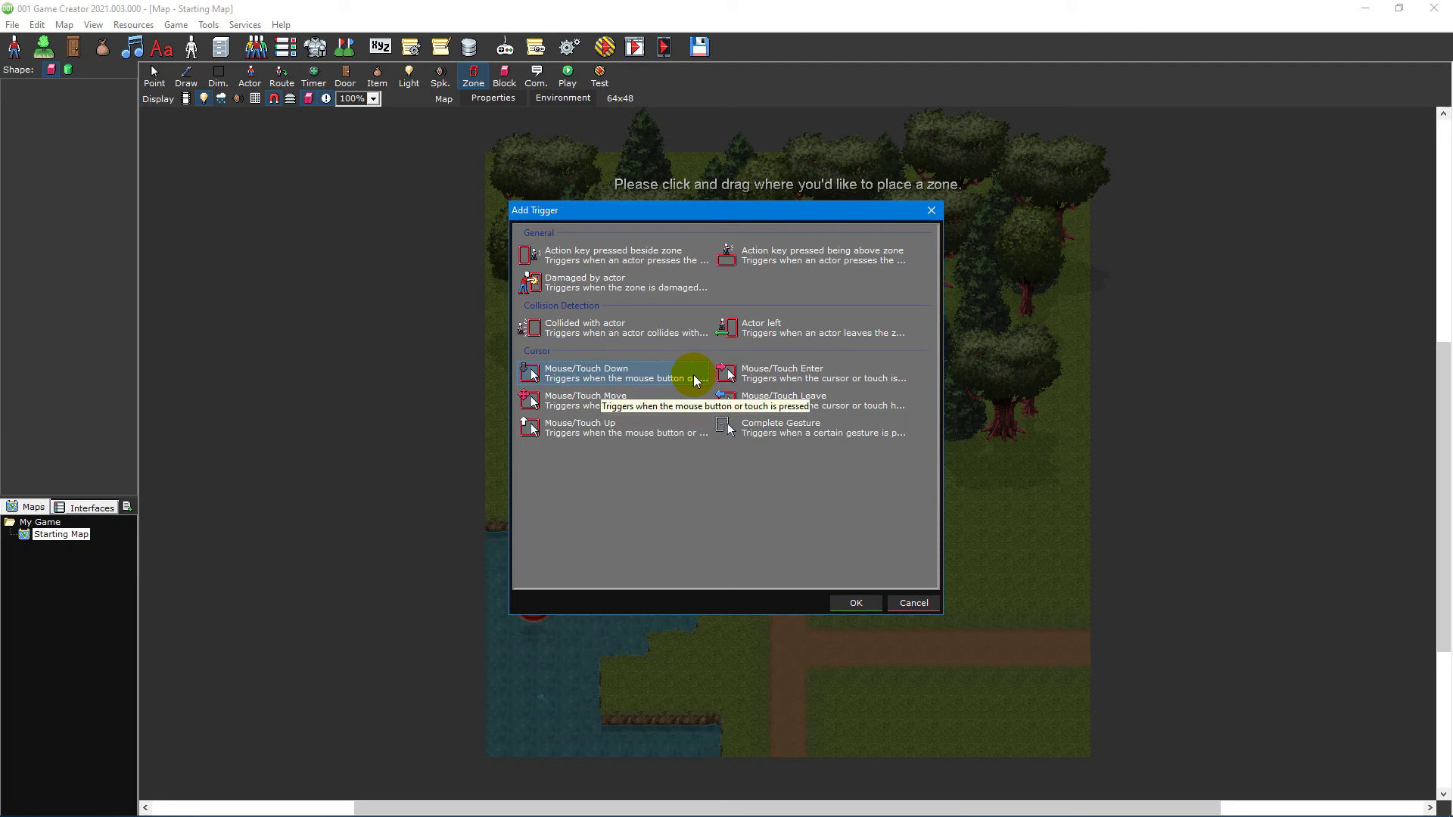
double_click(695, 379)
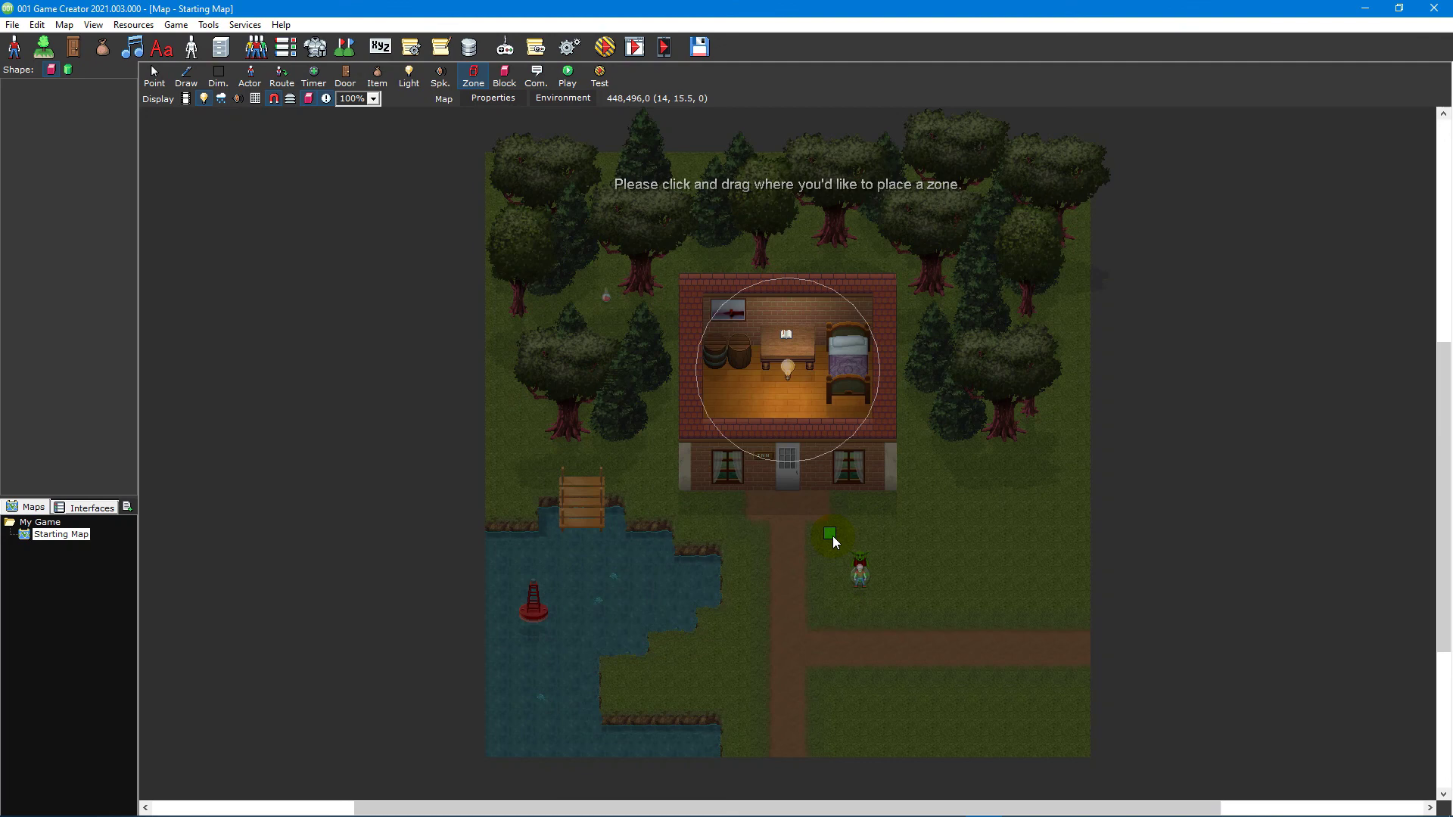
Draw the Sign object at the path junction southwest of the goblin.
left_click(187, 76)
left_click(26, 75)
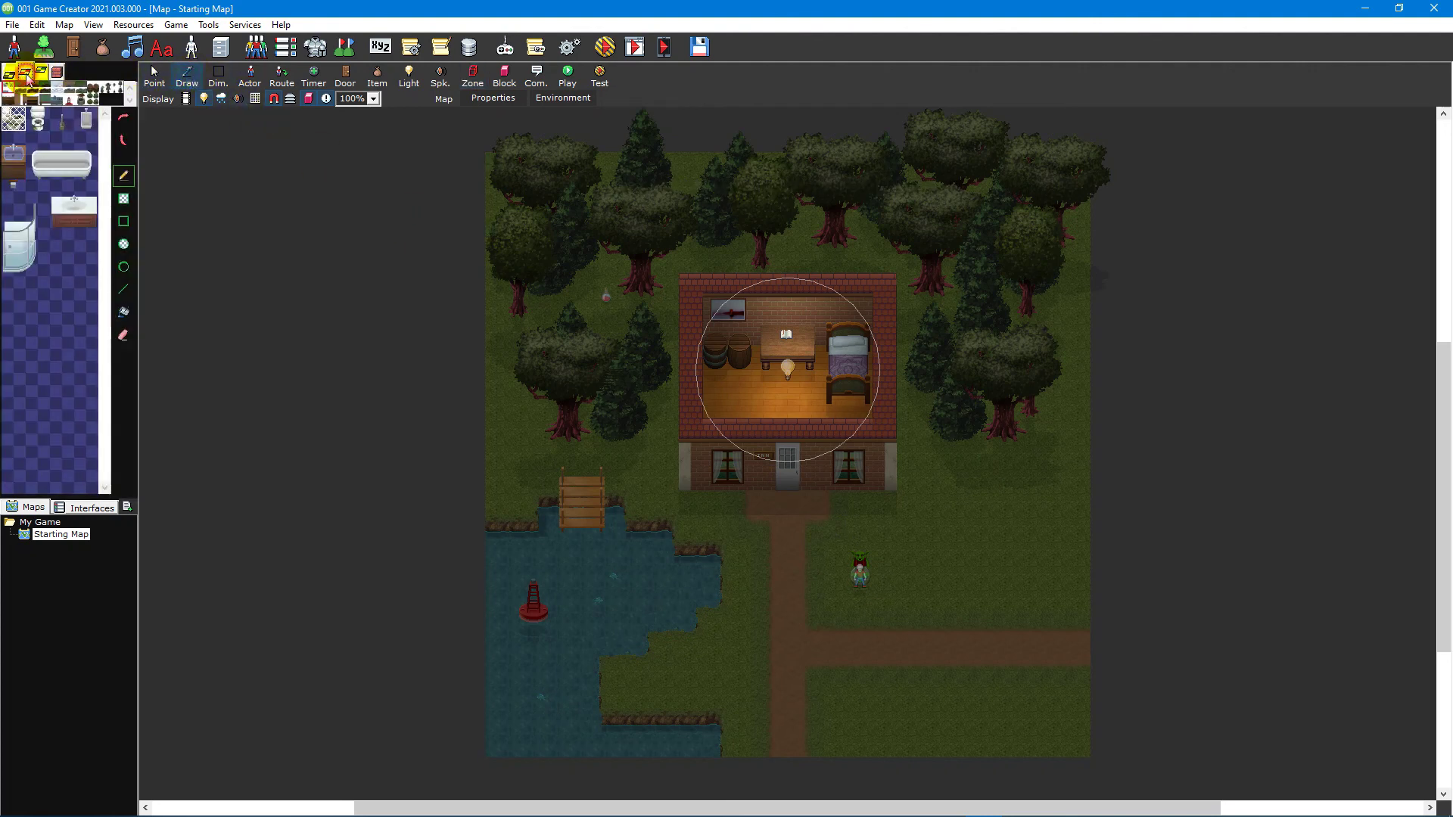
left_click(40, 73)
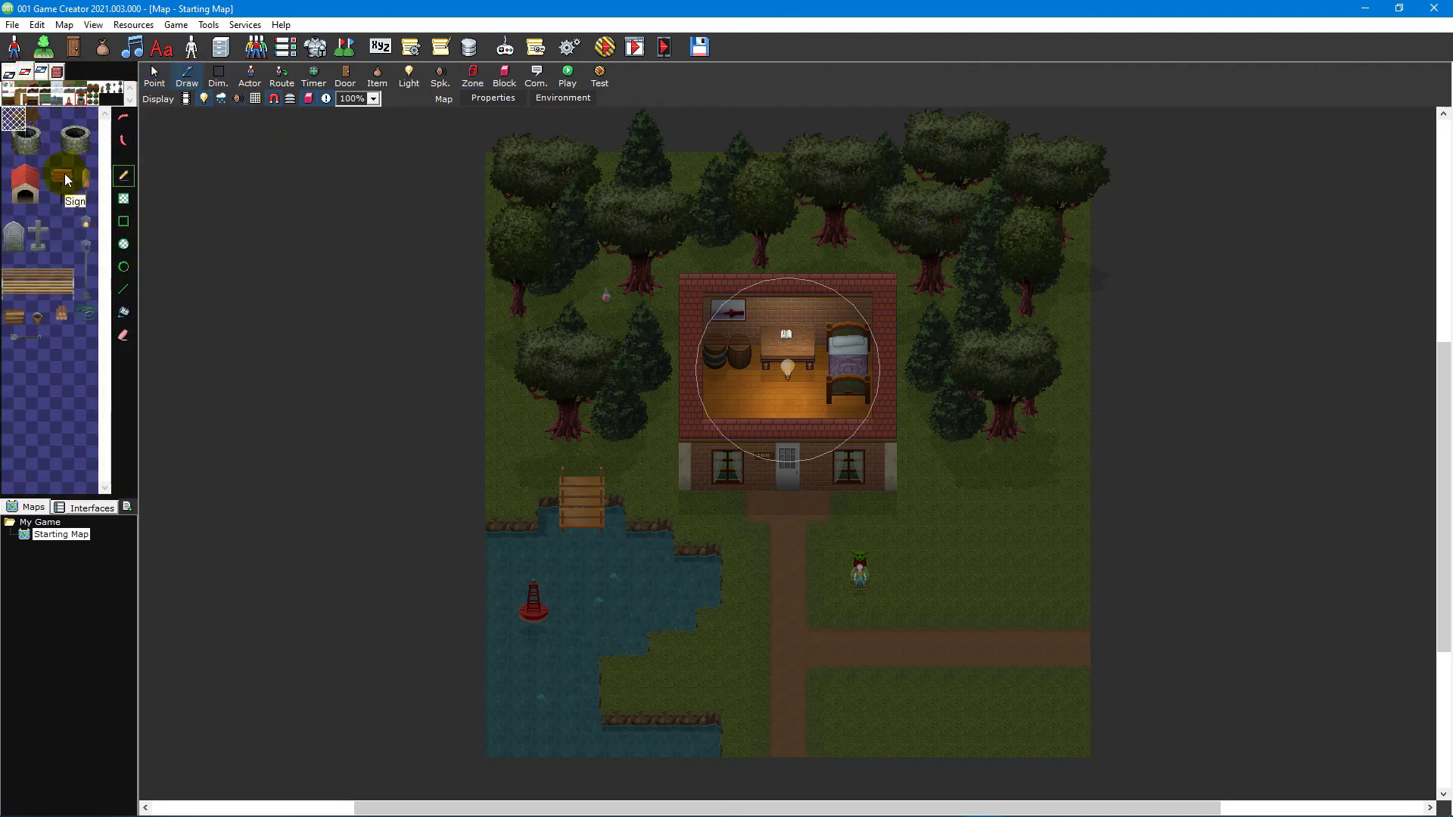
left_click(65, 179)
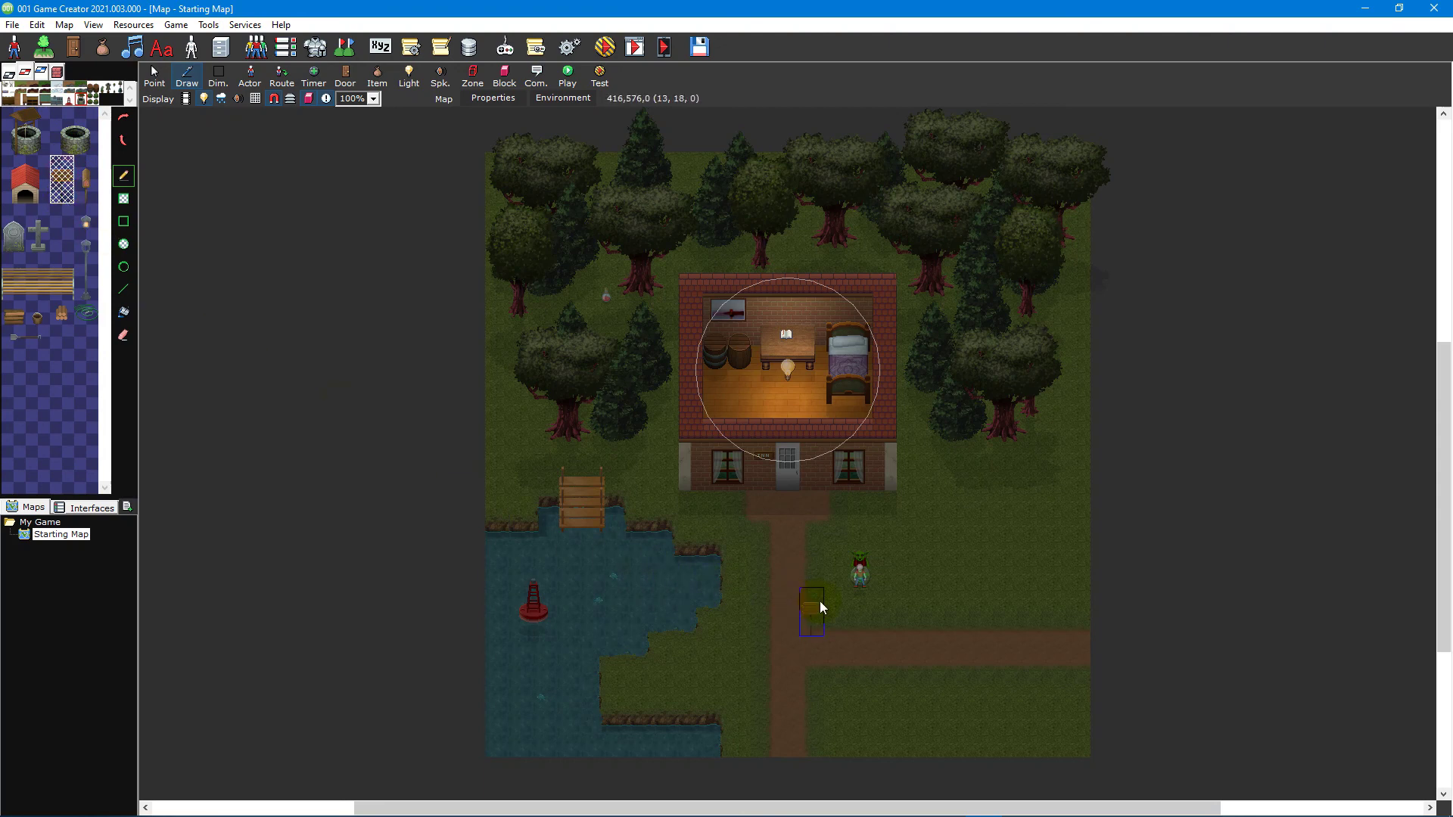
Draw a 32 by 64 zone over the sign at 416, 592, 0 and open its "Action key pressed beside zone" script.
key("z")
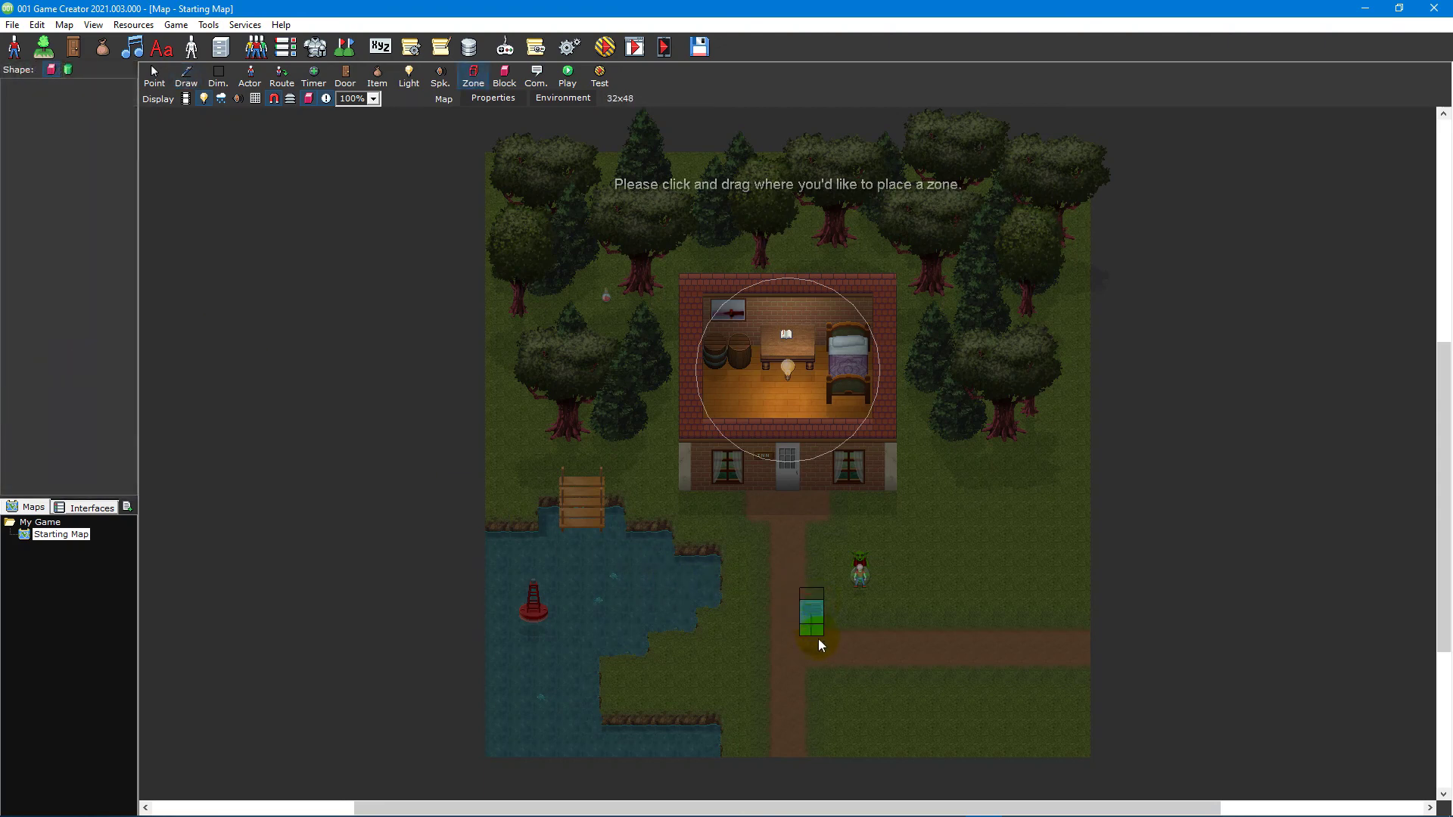
left_click_drag(819, 639, 818, 641)
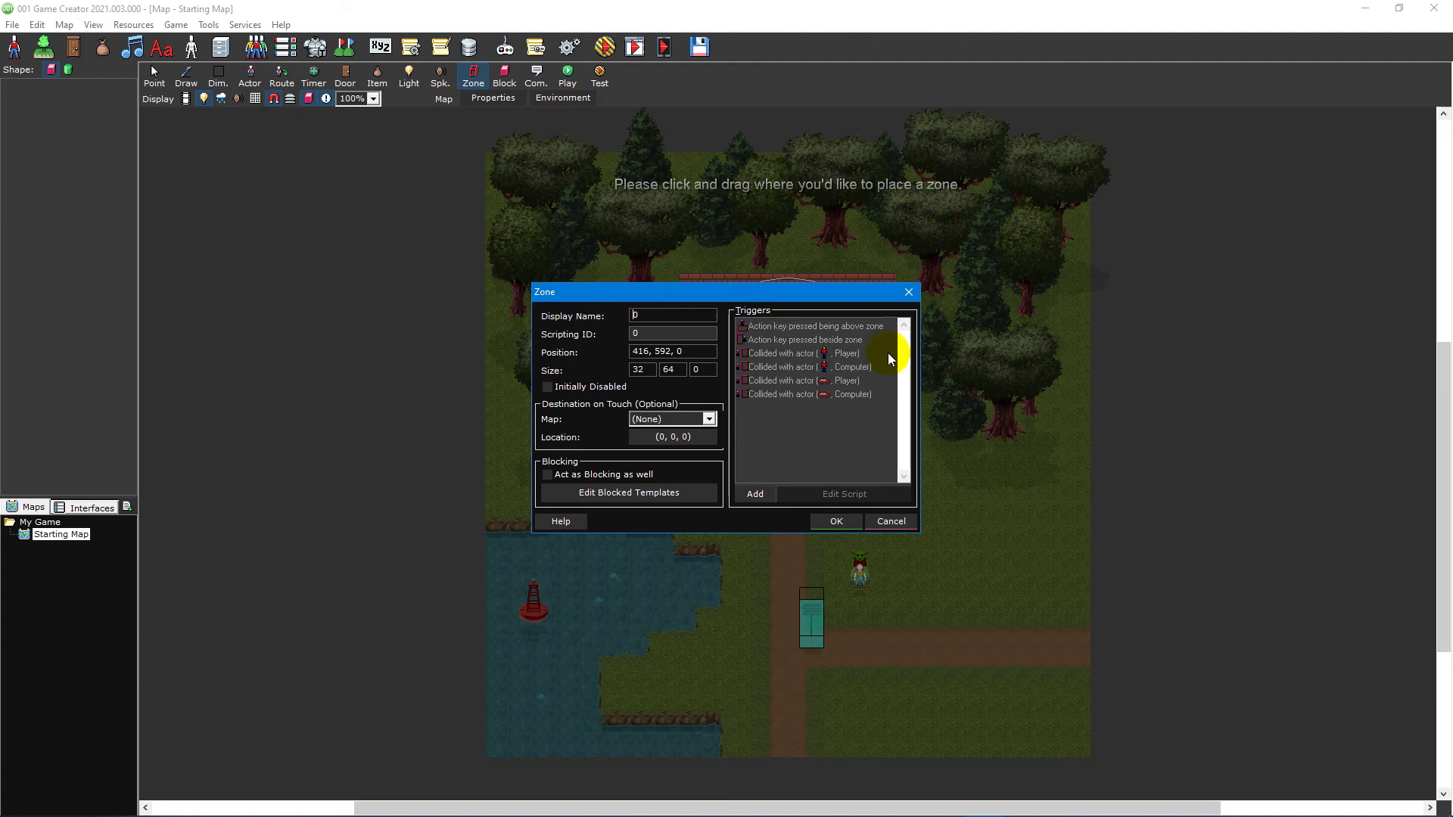
left_click(874, 339)
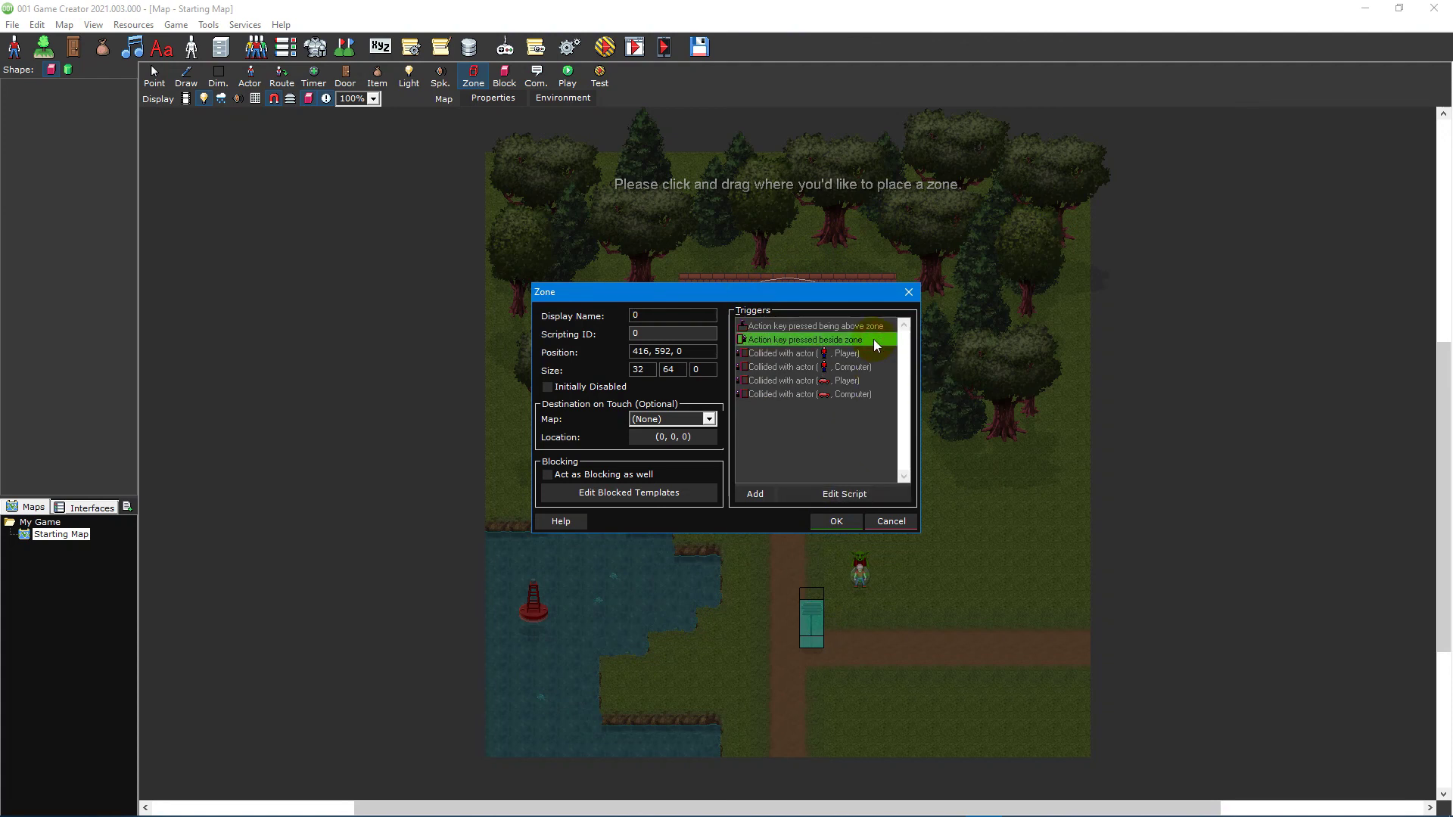
double_click(873, 339)
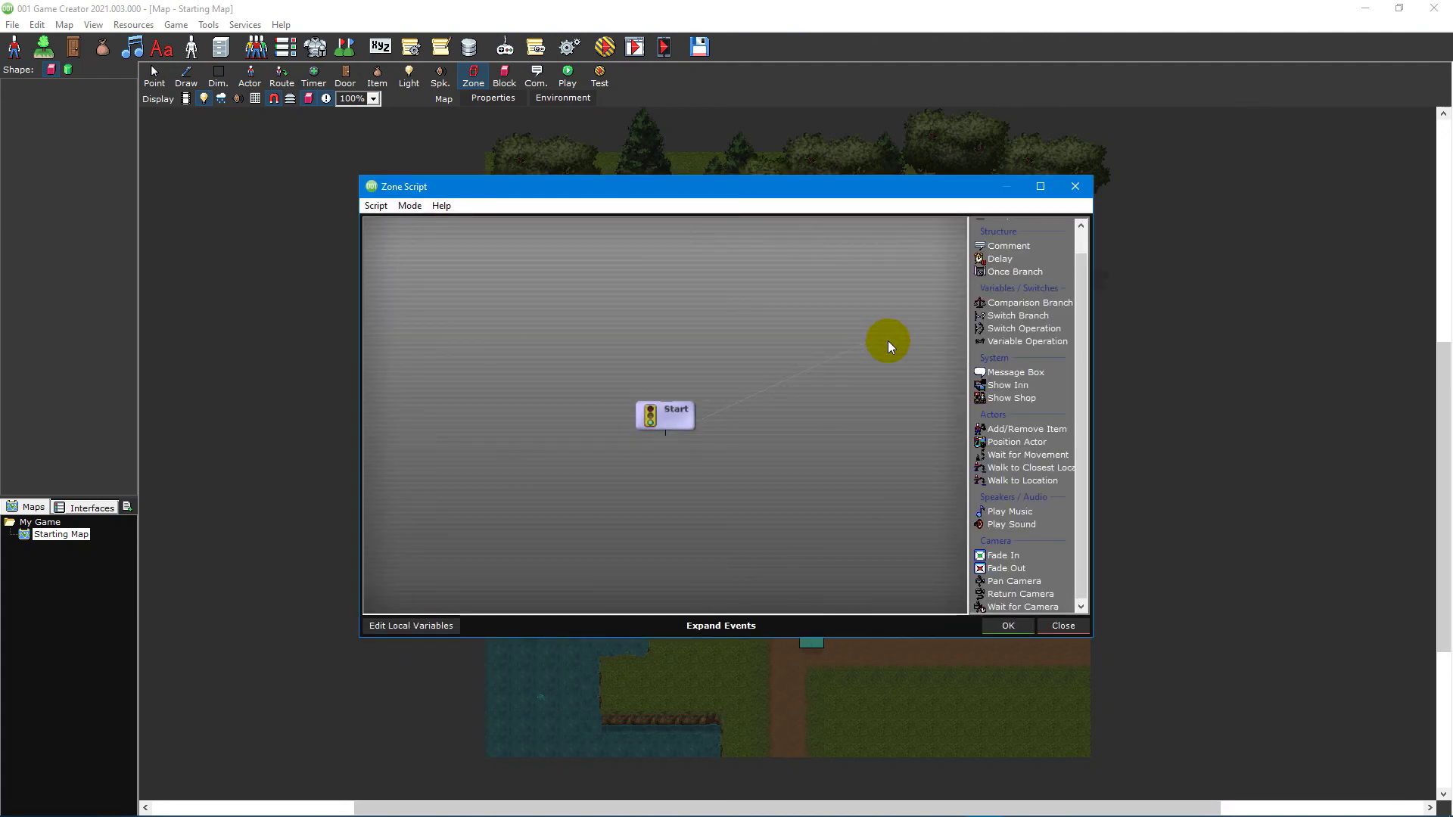
Add a Message Box event reading "Beware Goblin!" to the zone script, then accept the script and the zone.
double_click(1007, 372)
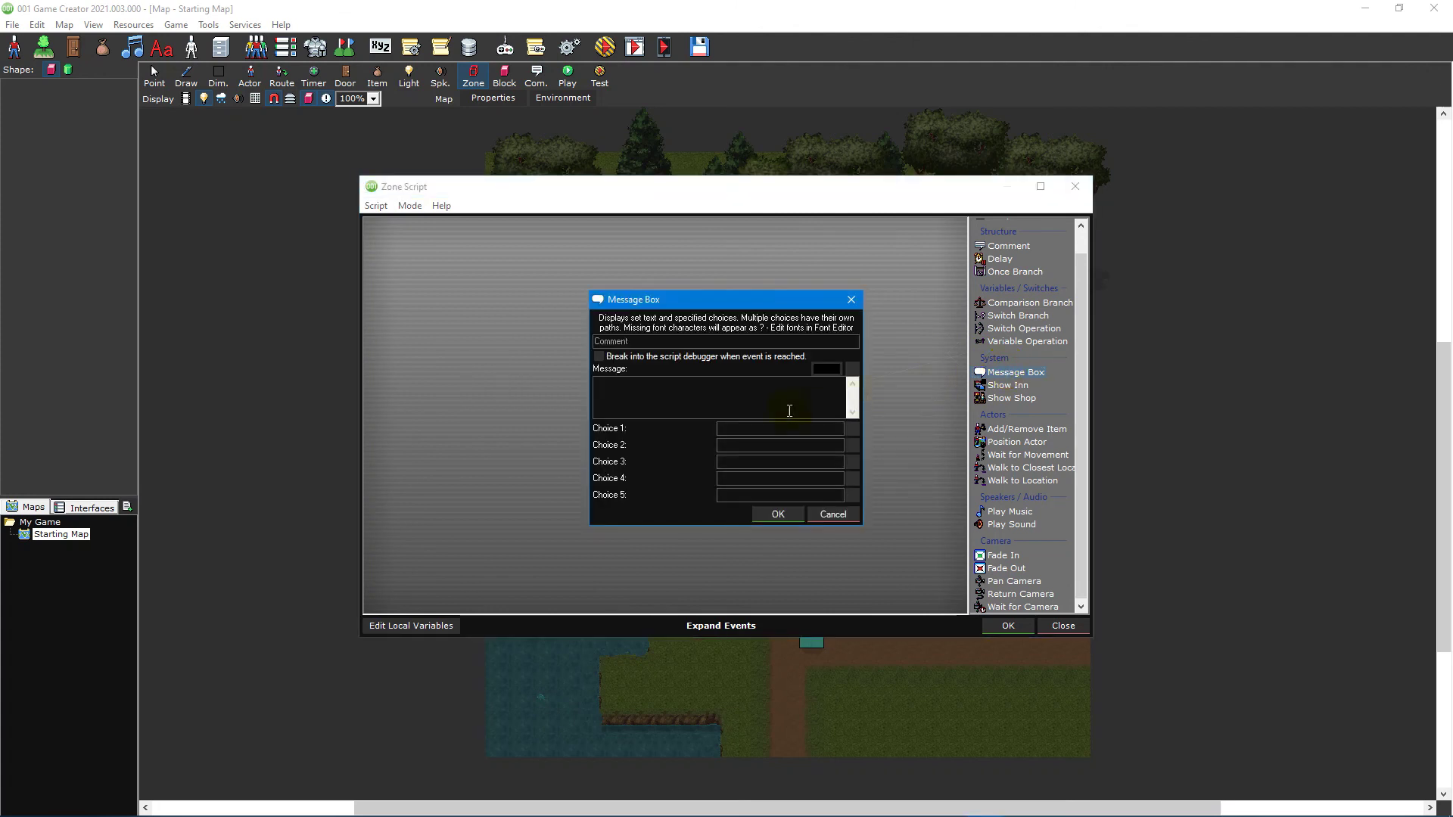
left_click(740, 405)
type("Beware Goblin!")
left_click(790, 520)
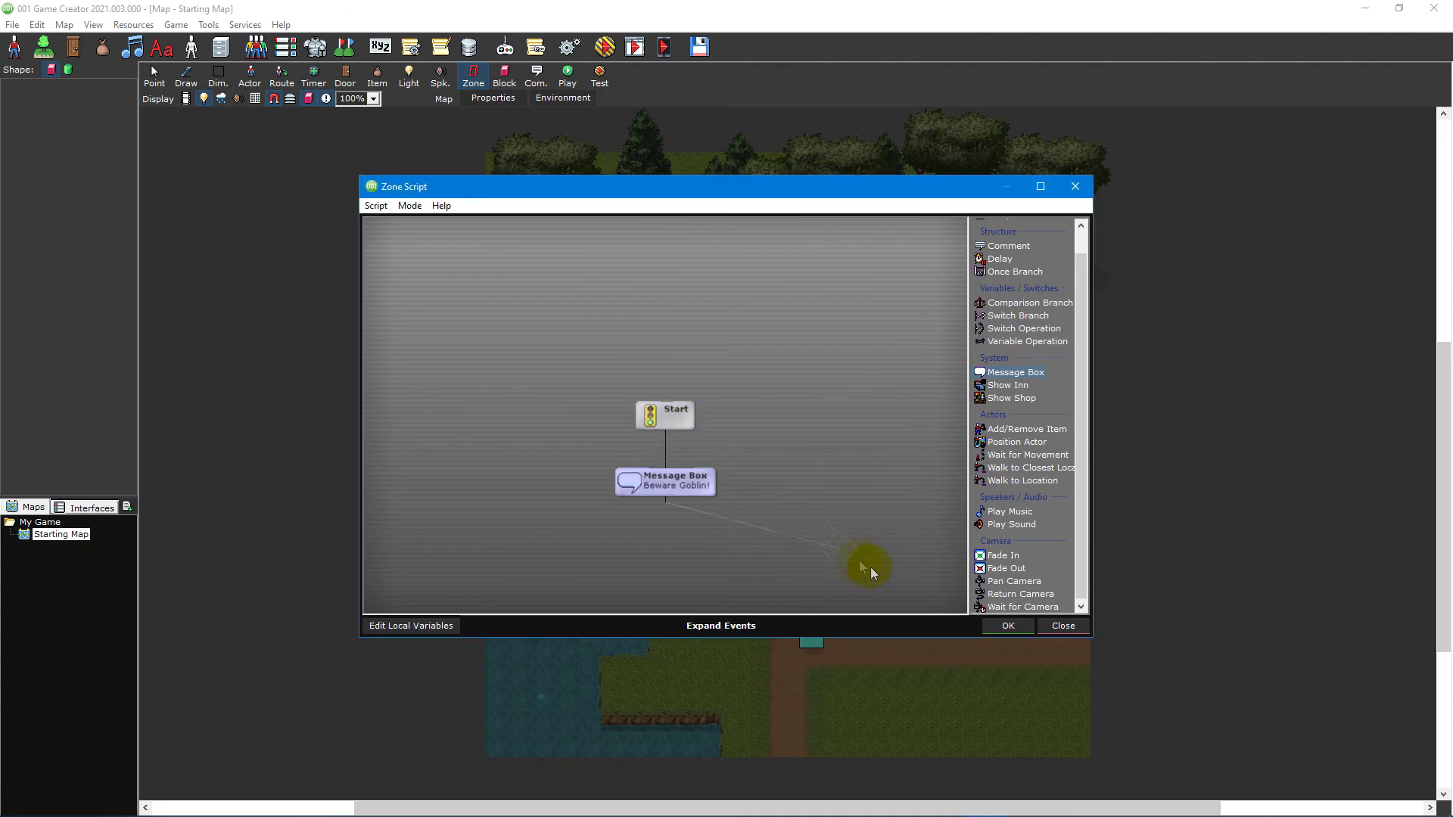
left_click(1008, 627)
left_click(836, 522)
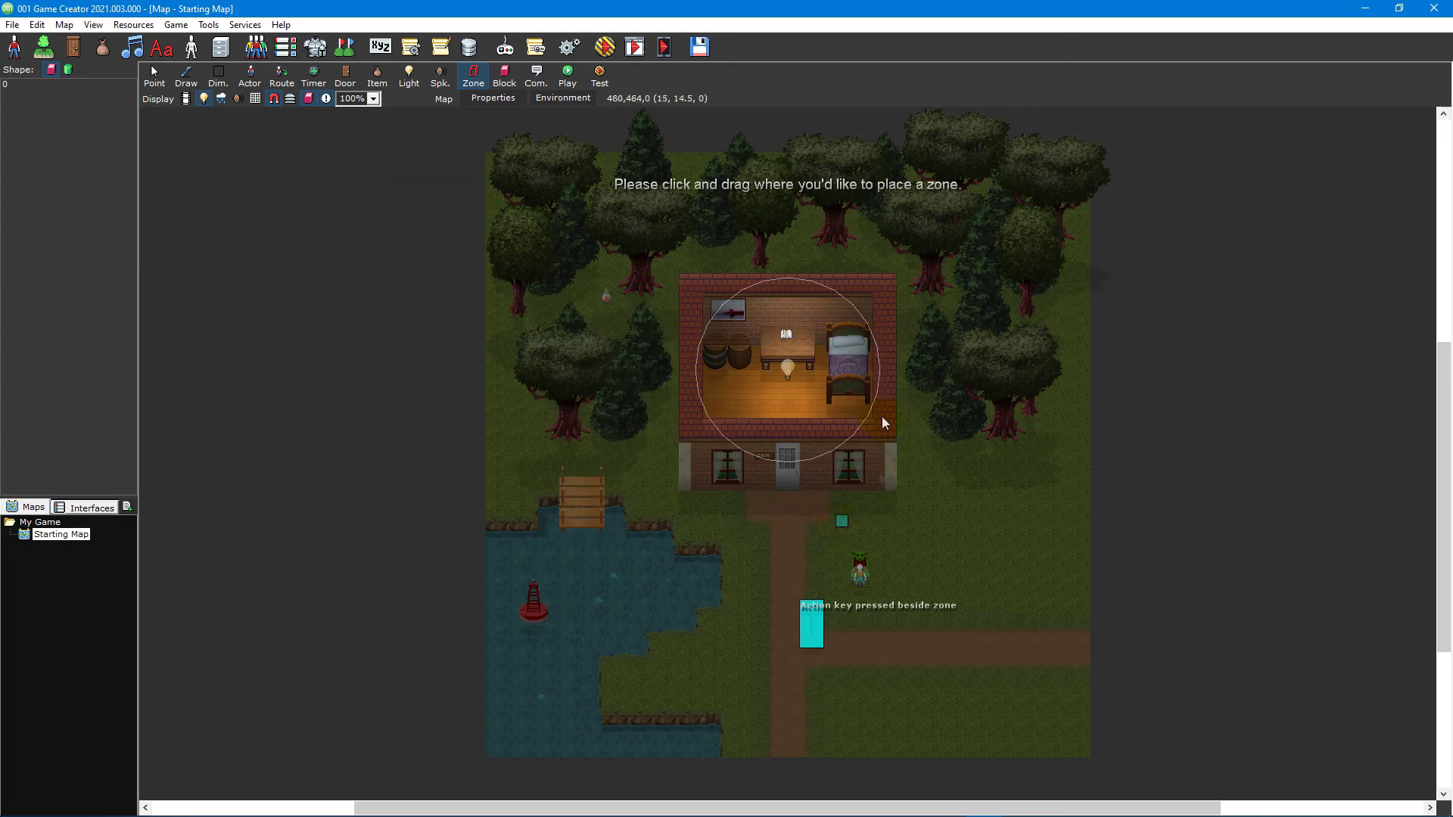
Test-play the map from just west of the path beside the sign and walk the player east to the sign.
left_click(568, 76)
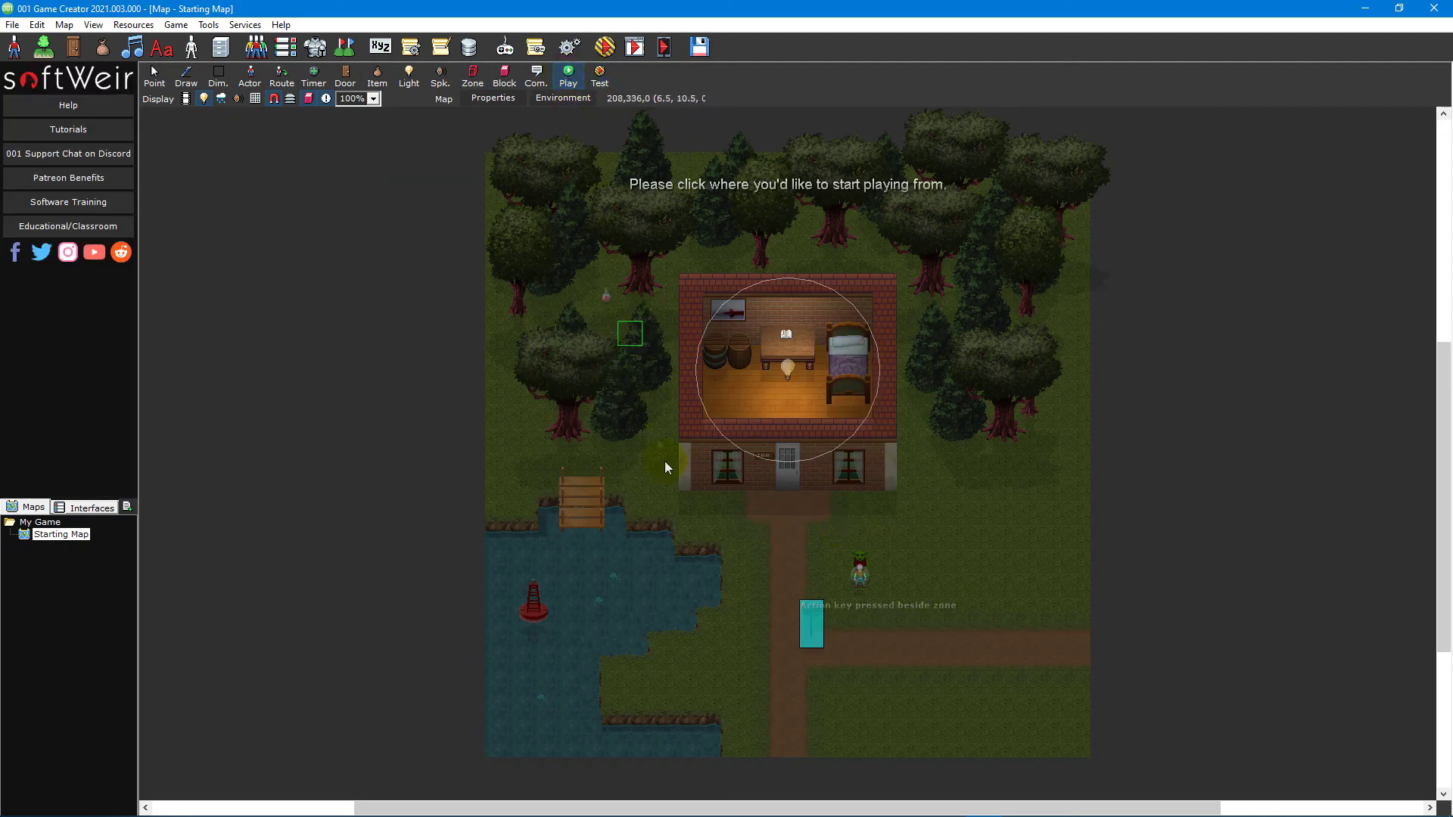
left_click(763, 648)
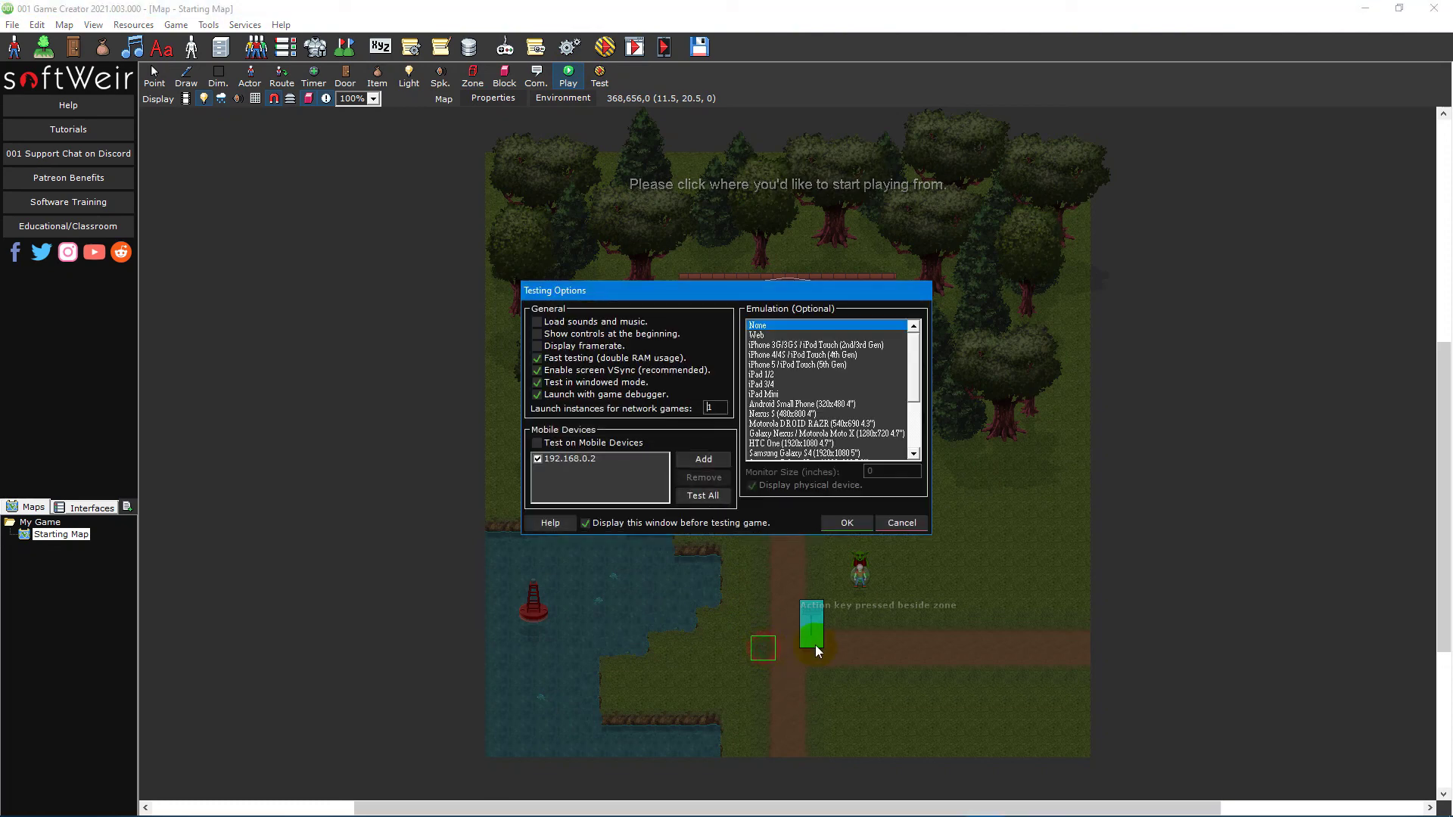
left_click(861, 519)
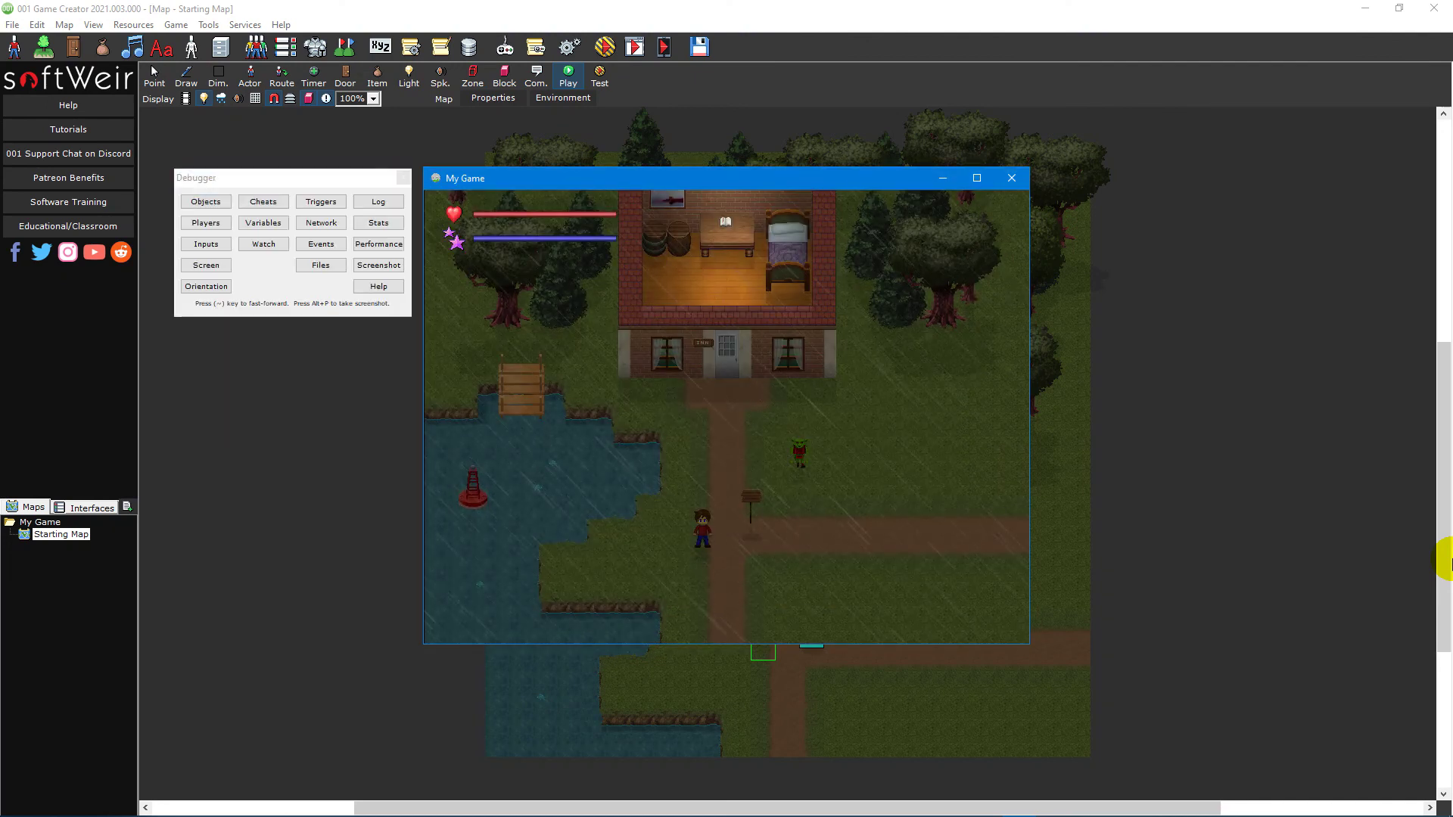
key("Right")
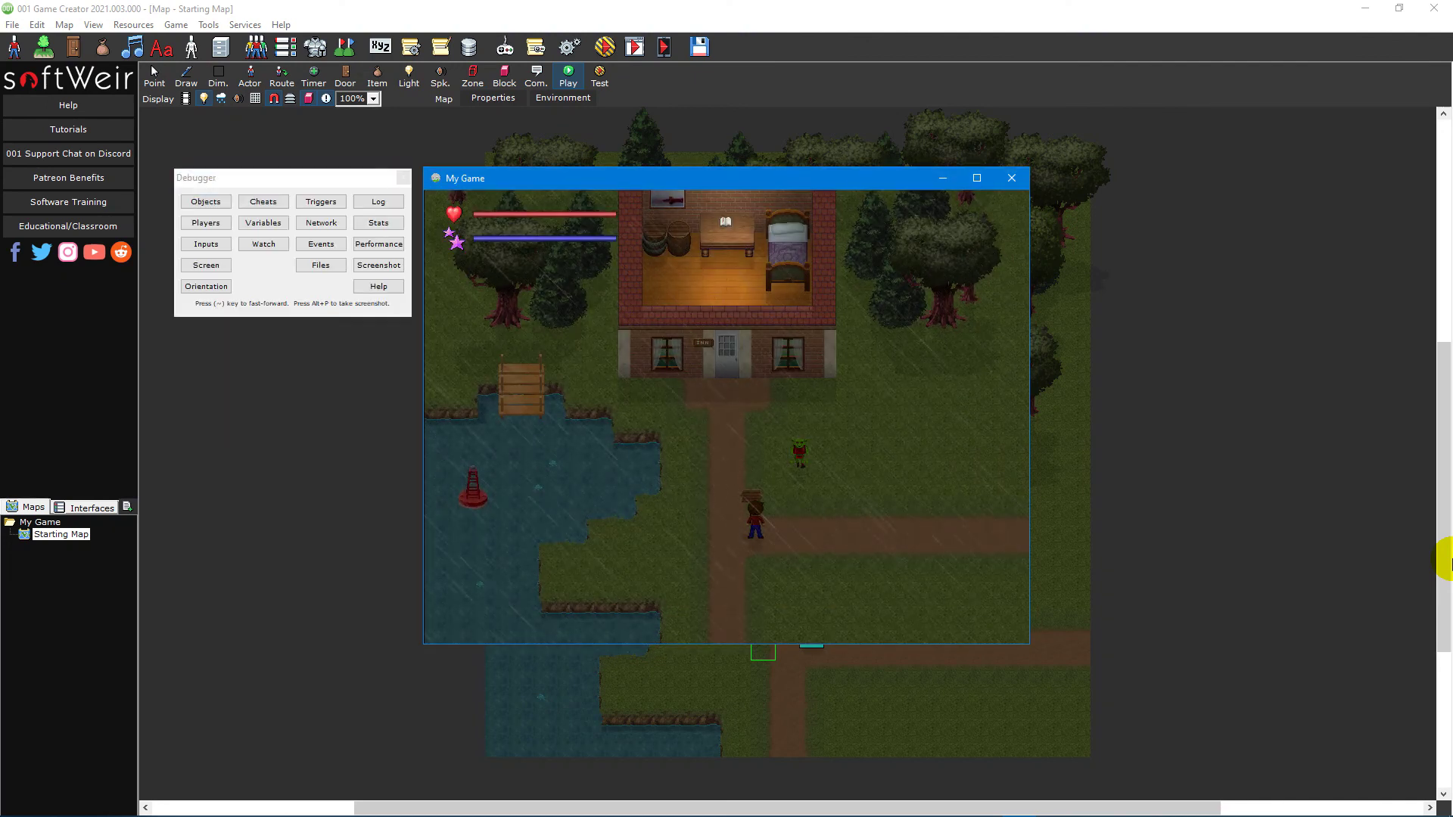